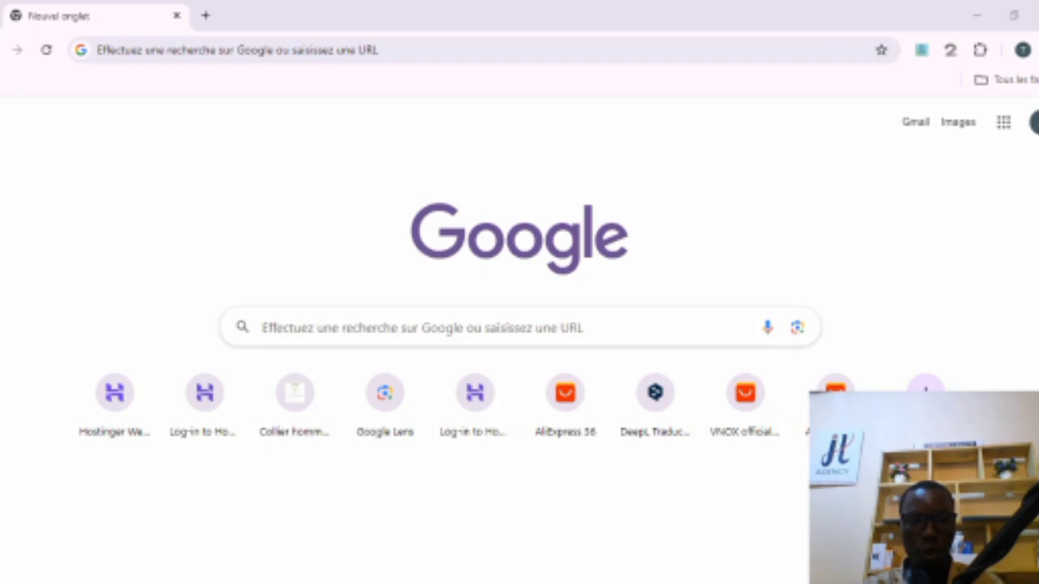
Step: Search Google for mentorwebpro and open the MENTOR-WEBPRO home page from the results
left_click(347, 51)
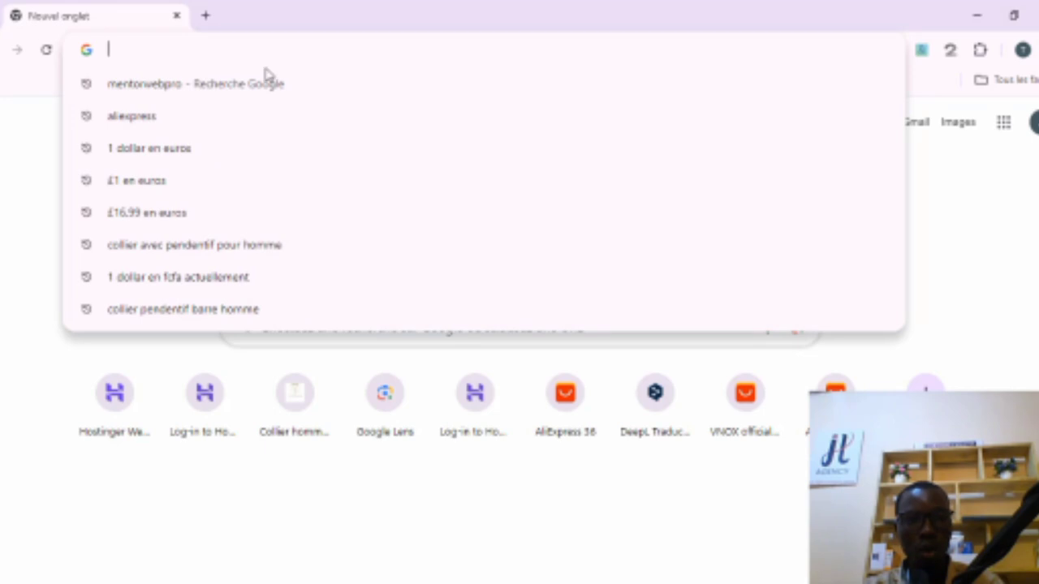
left_click(203, 85)
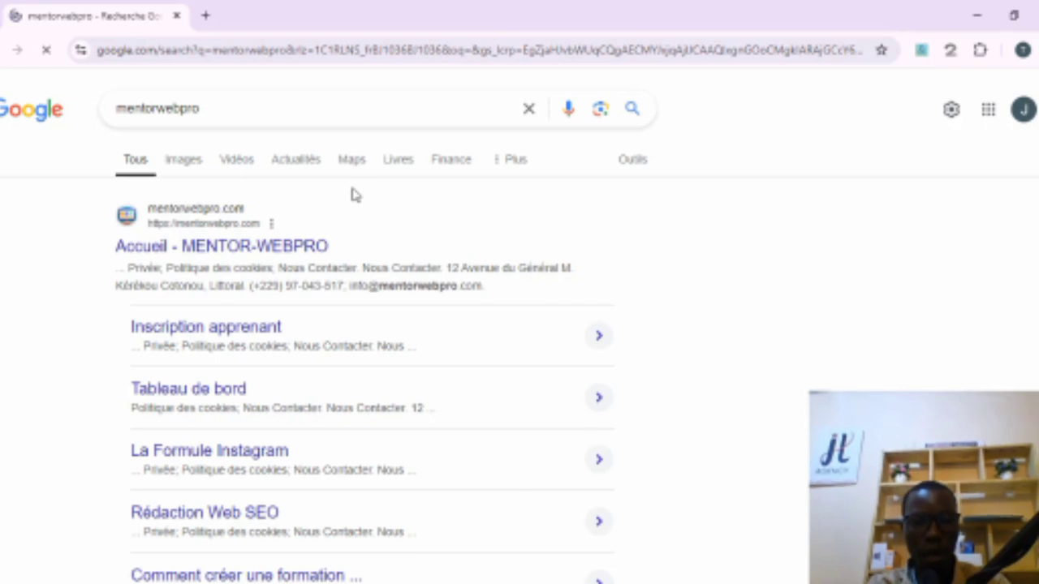
left_click(243, 252)
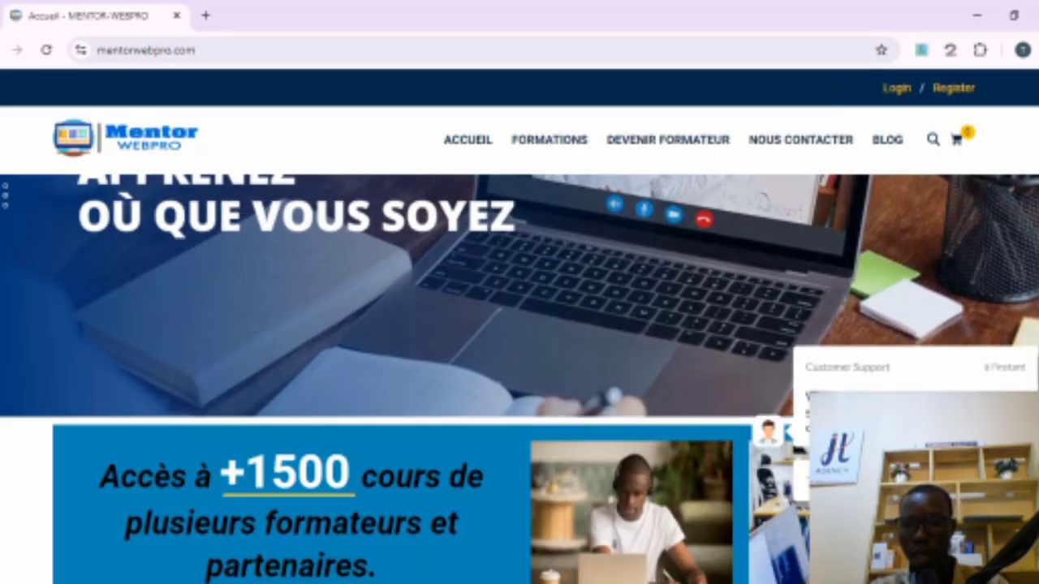
Step: Browse the home page's course categories and the most-followed courses section
scroll(519, 325, "down", 5)
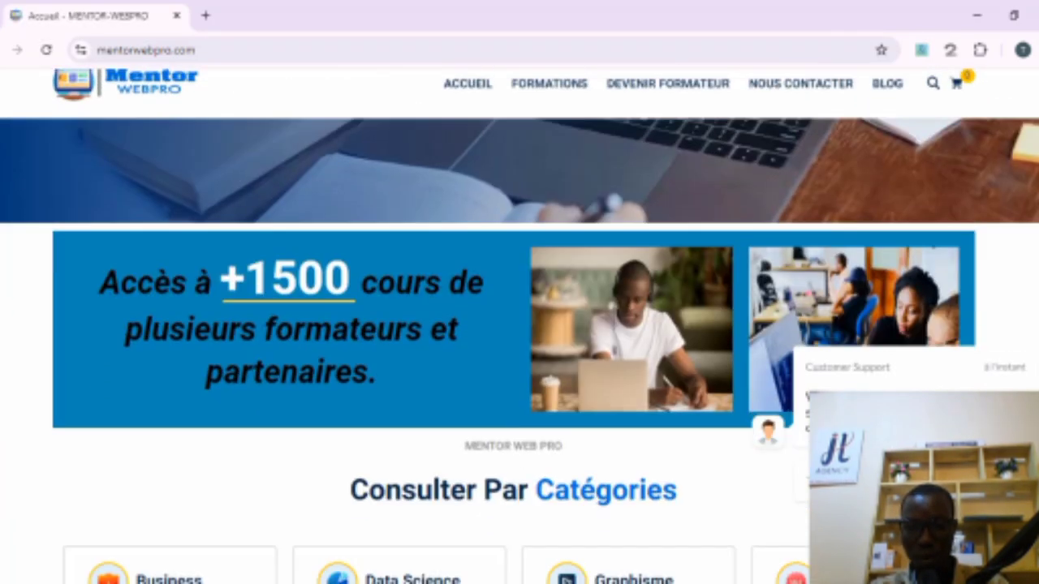
scroll(519, 325, "down", 8)
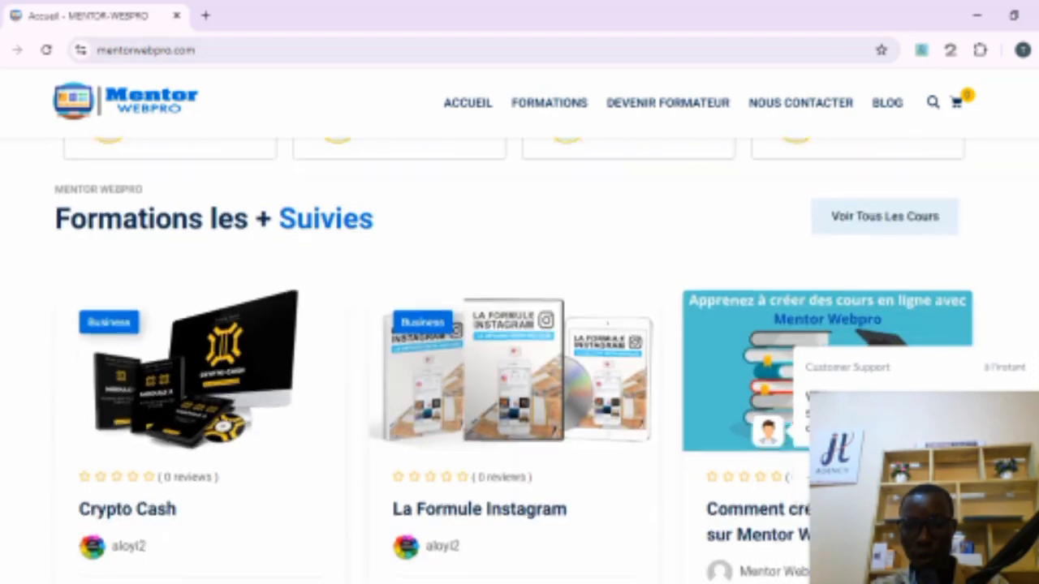
scroll(520, 357, "down", 1)
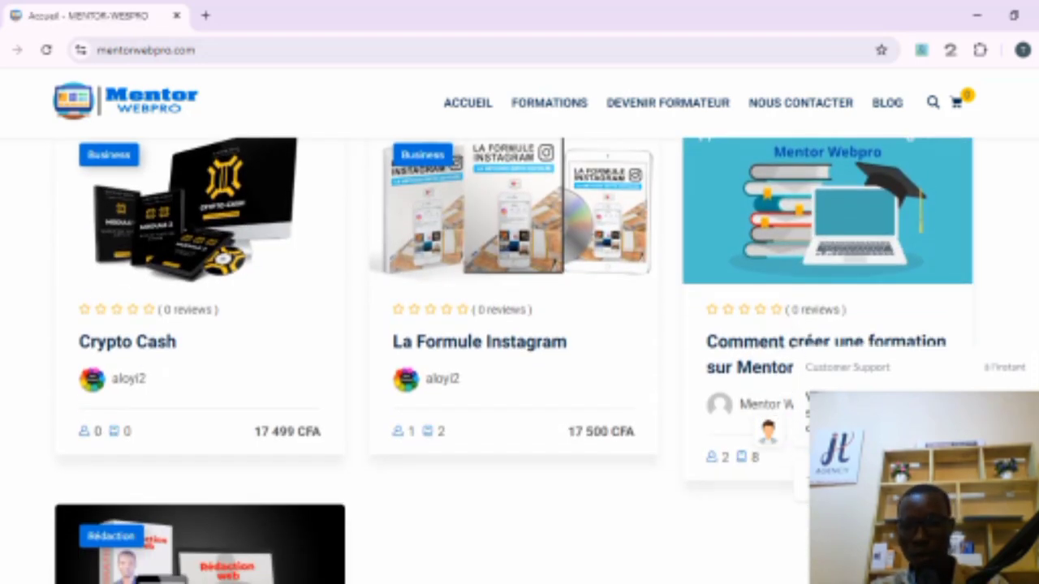
scroll(568, 406, "down", 2)
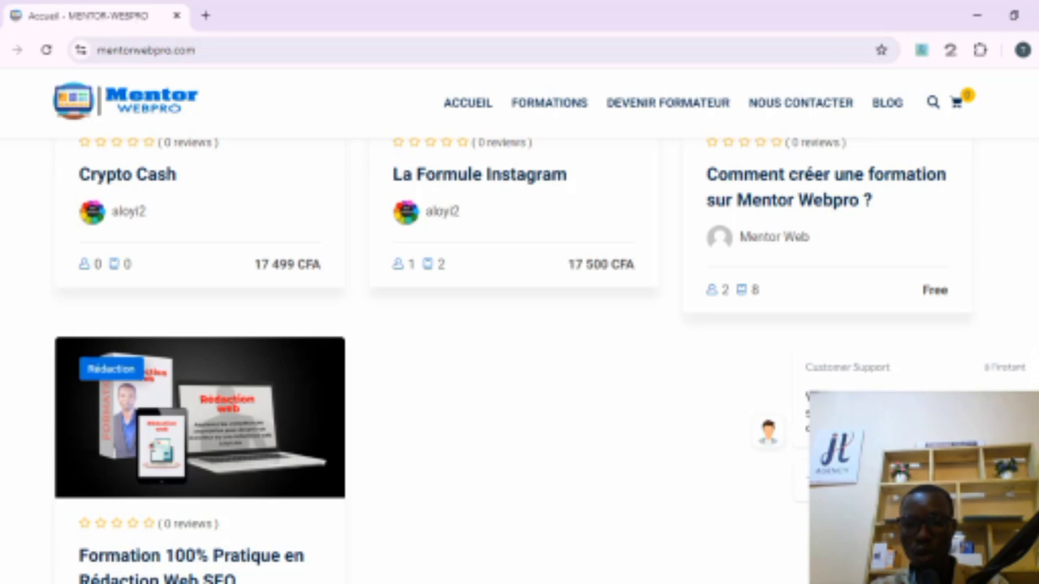
scroll(520, 324, "up", 10)
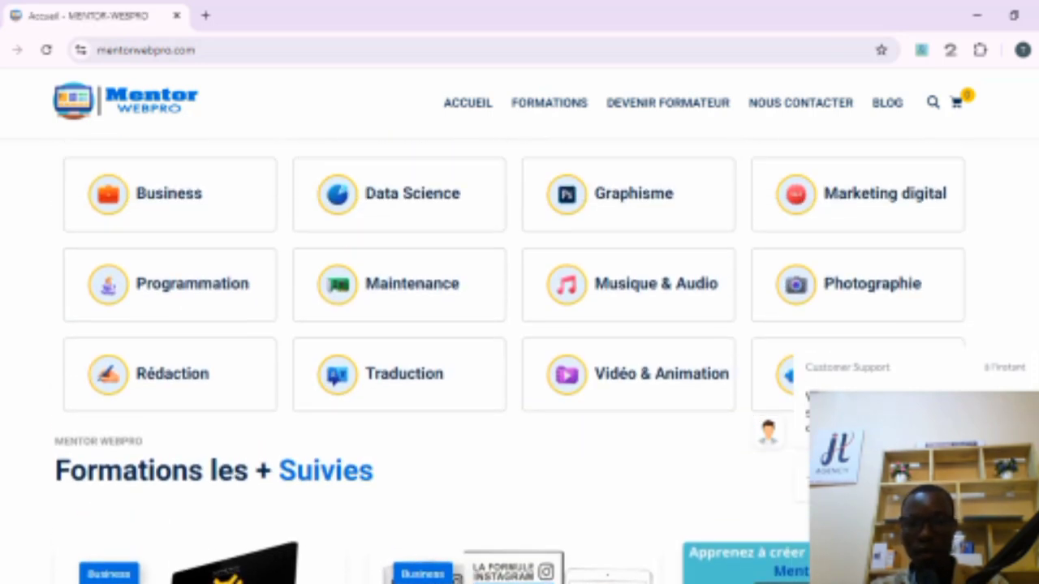
scroll(520, 359, "down", 1)
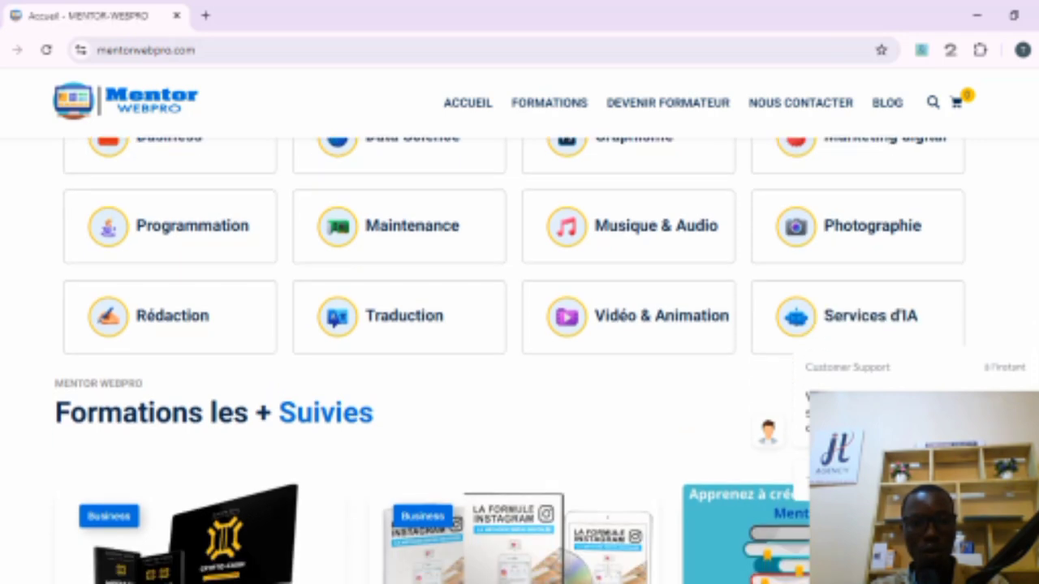
scroll(520, 359, "down", 2)
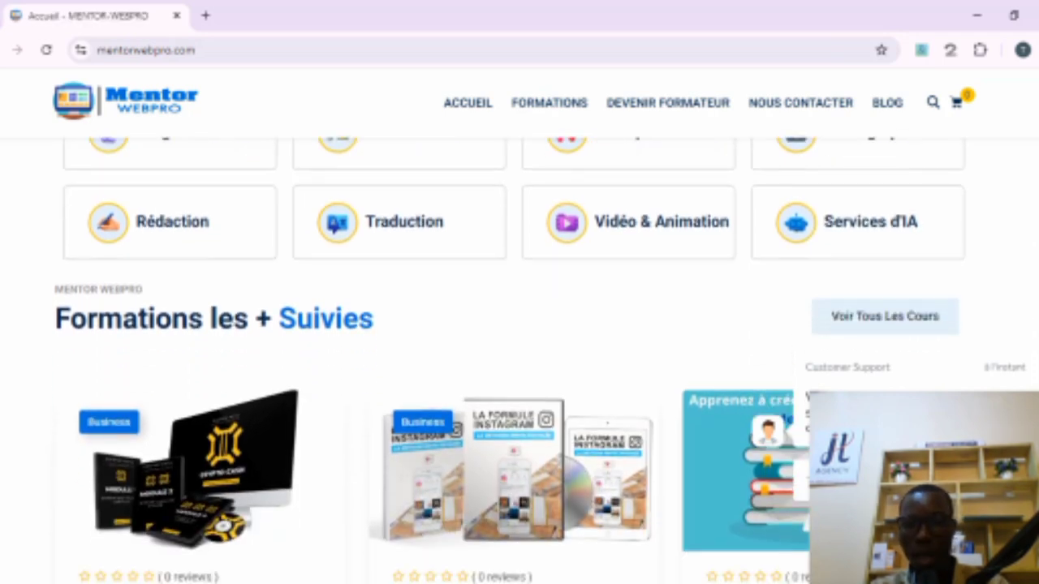
scroll(519, 359, "up", 5)
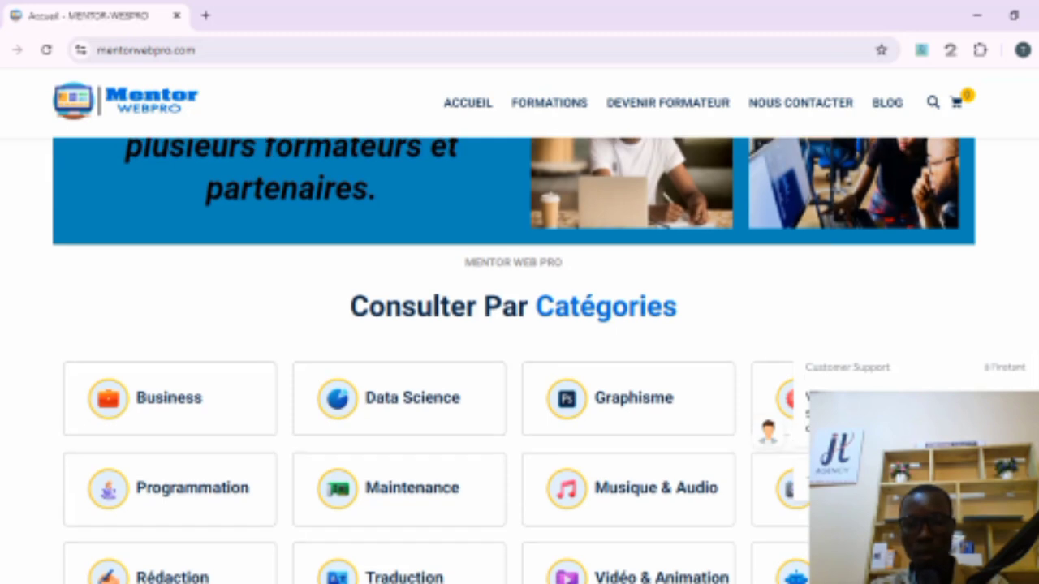
scroll(519, 325, "down", 1)
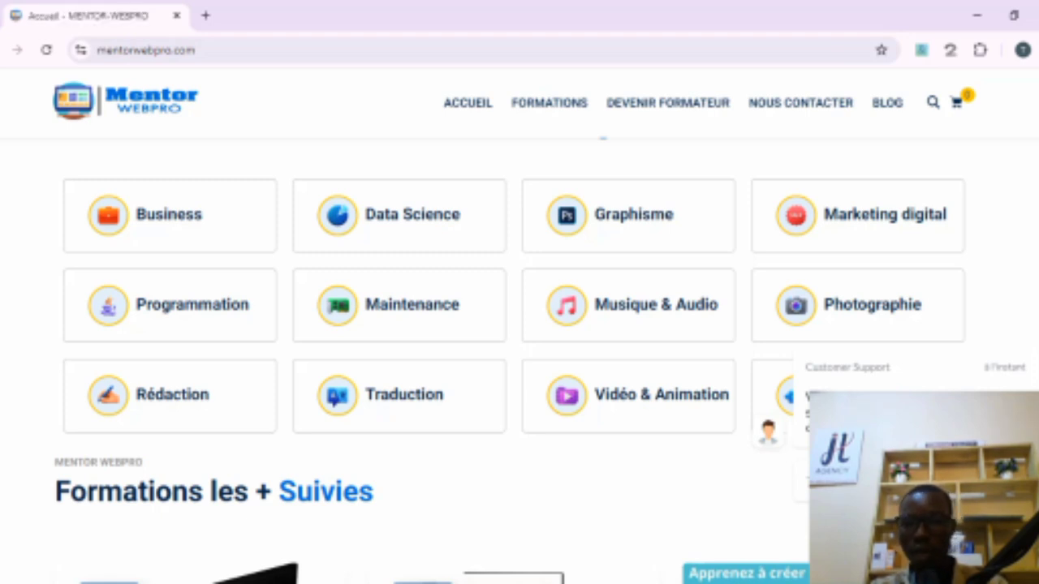
scroll(519, 361, "down", 3)
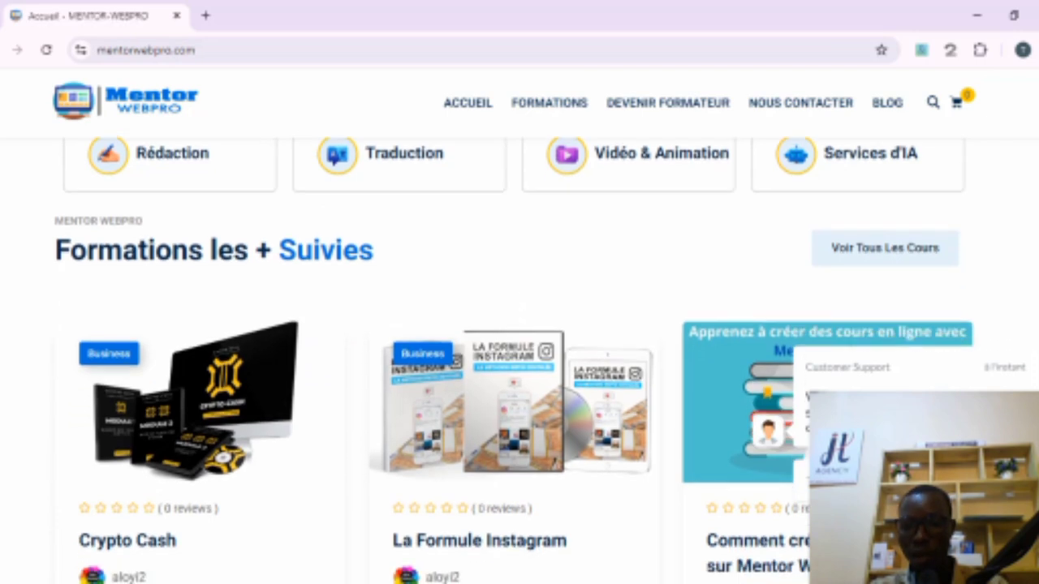
scroll(520, 361, "down", 1)
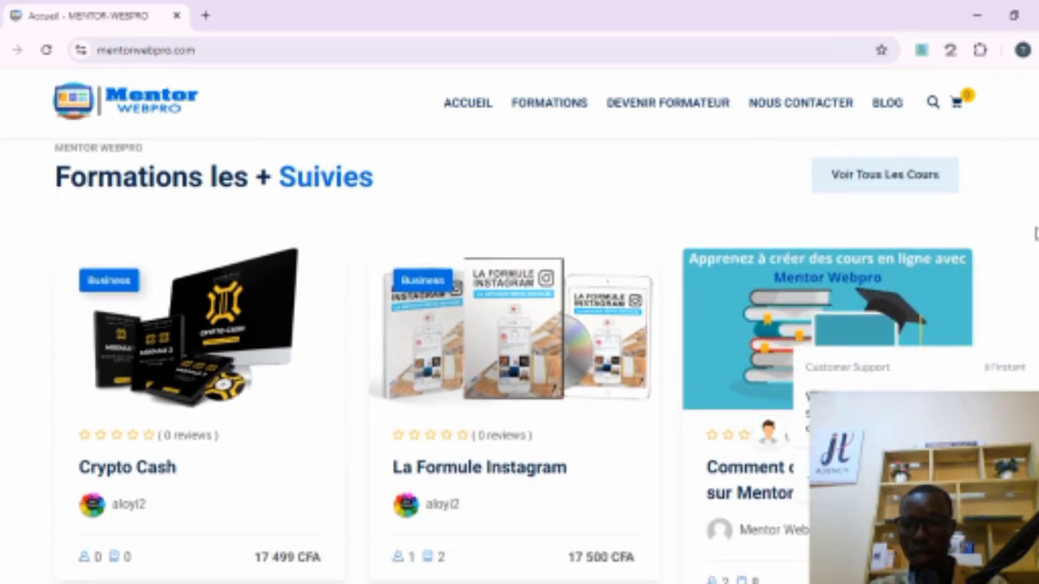
scroll(520, 362, "down", 1)
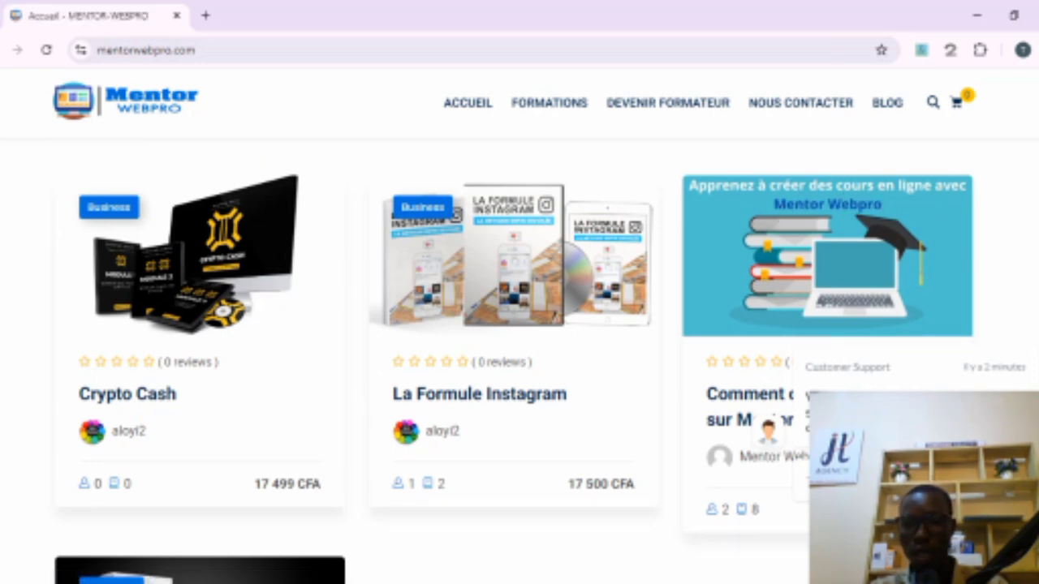
scroll(1026, 203, "down", 1)
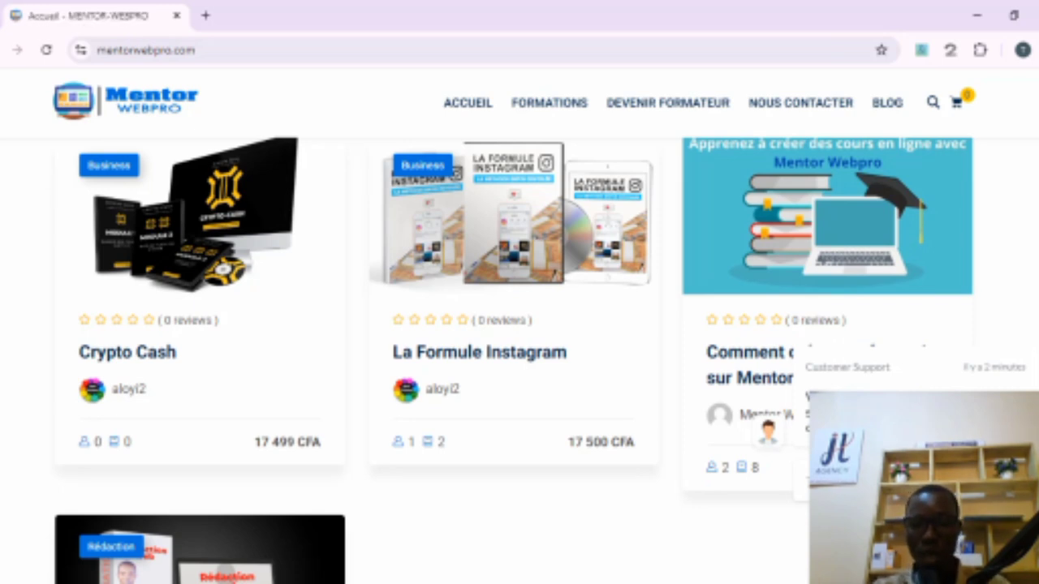
scroll(828, 236, "up", 1)
scroll(827, 236, "down", 2)
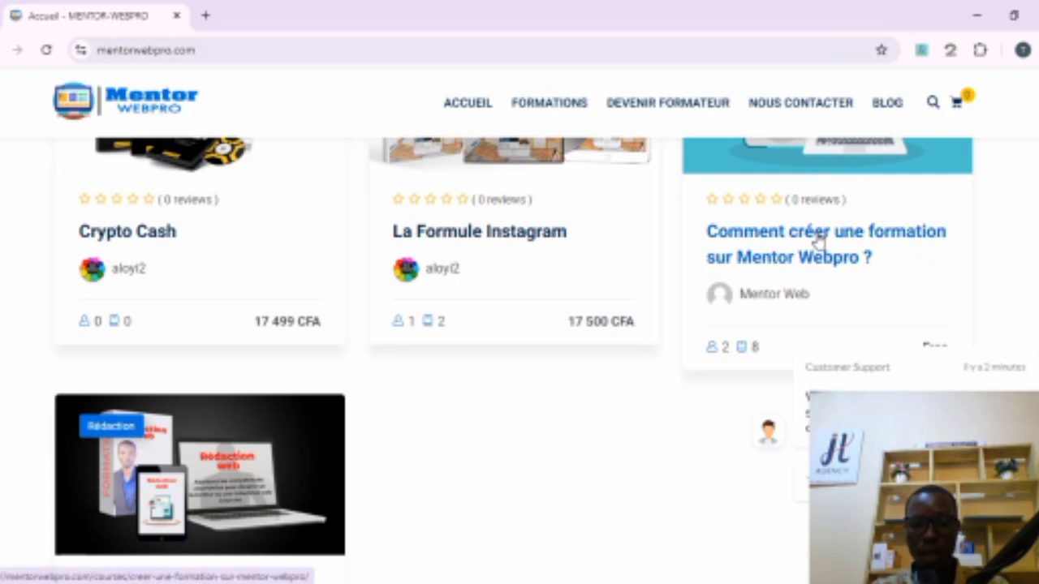
Step: Open the course "Comment créer une formation sur Mentor Webpro ?" in a new tab and view its page
right_click(811, 236)
left_click(669, 251)
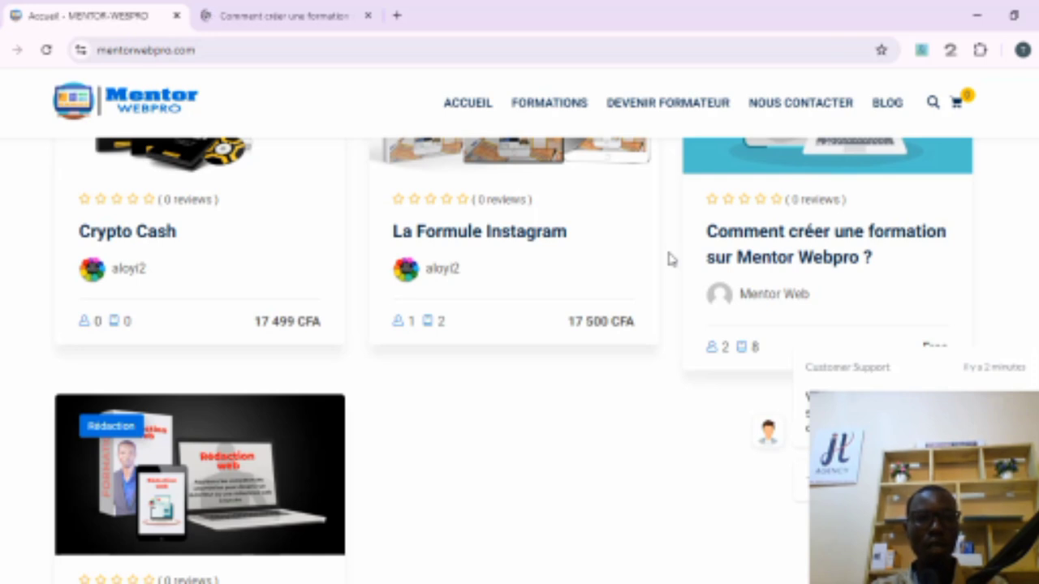
left_click(263, 7)
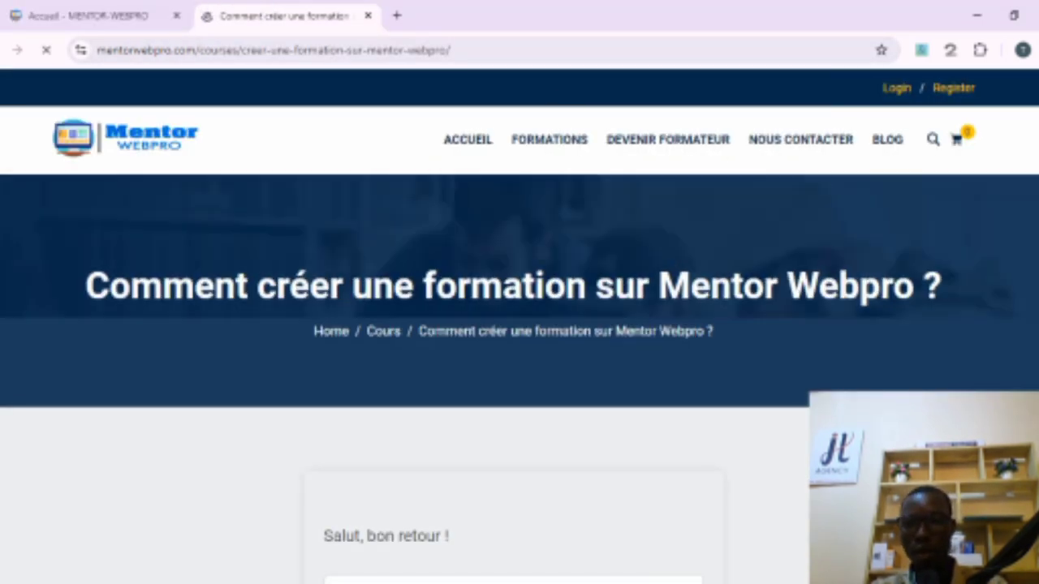
scroll(519, 378, "down", 3)
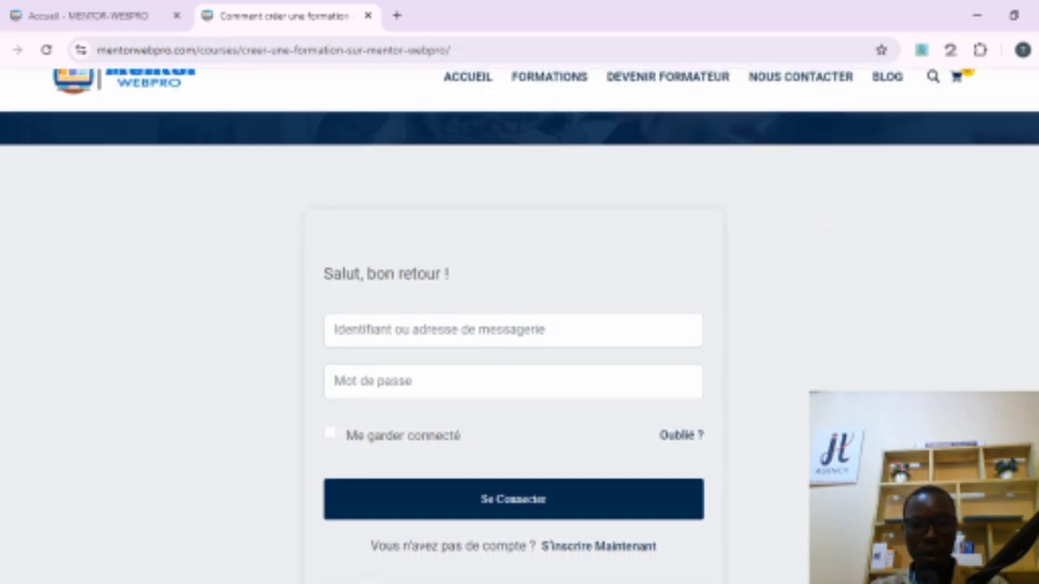
scroll(520, 324, "up", 3)
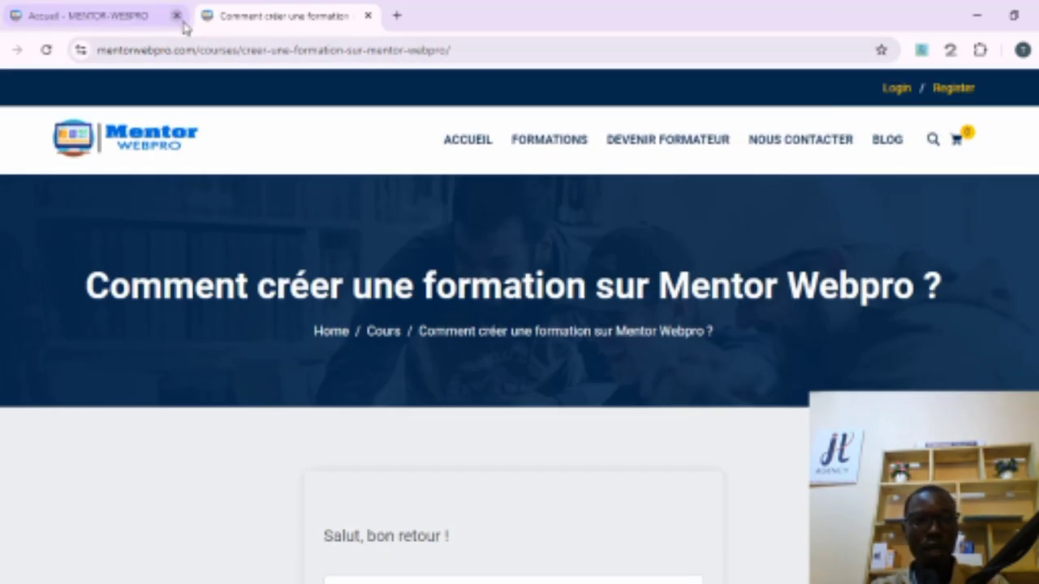
Step: Return to the home page tab and scroll through its course listings back to the top
left_click(112, 15)
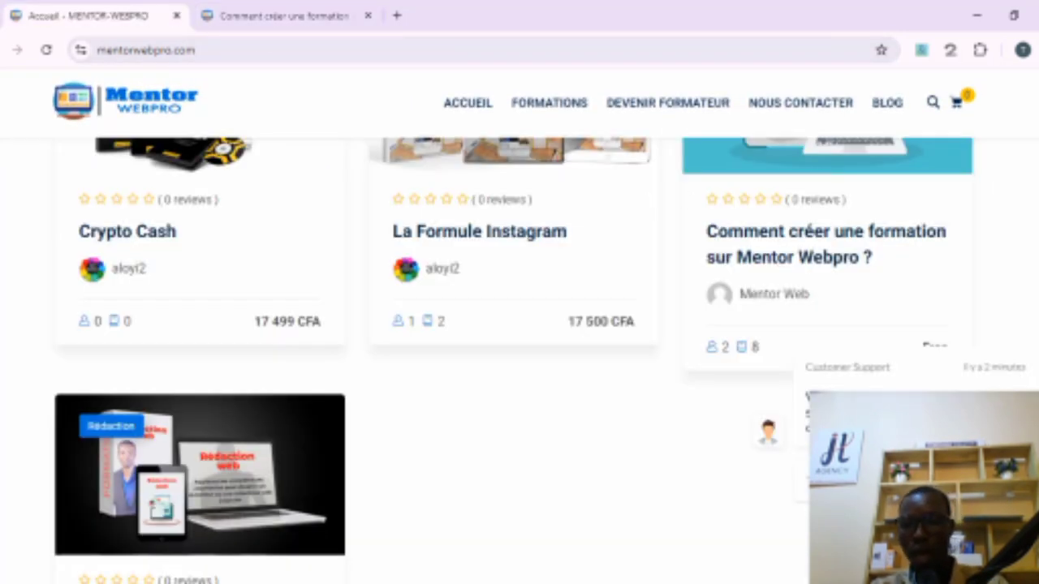
scroll(519, 361, "up", 2)
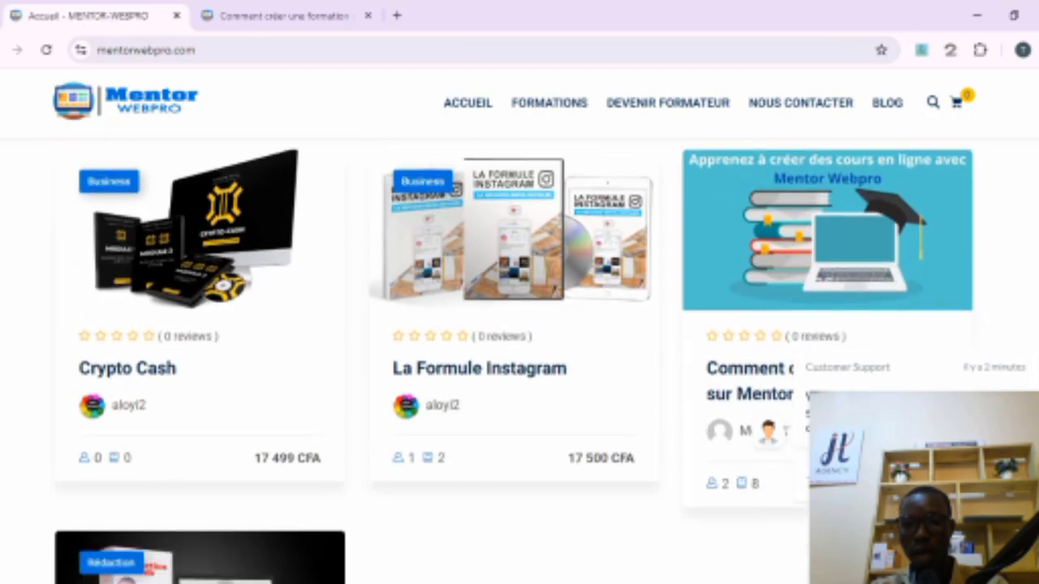
scroll(520, 361, "down", 2)
scroll(519, 361, "down", 1)
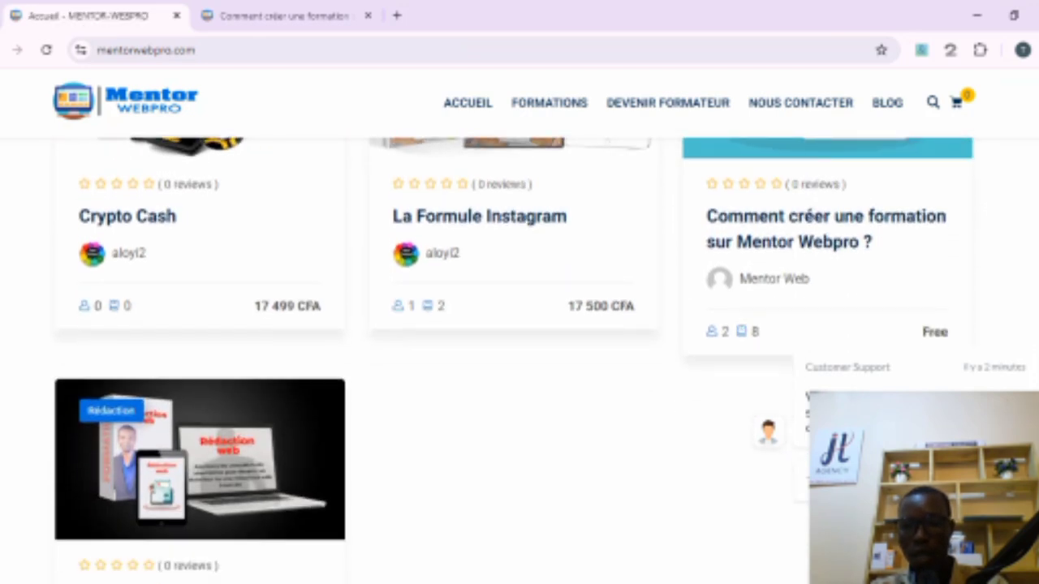
scroll(520, 362, "down", 1)
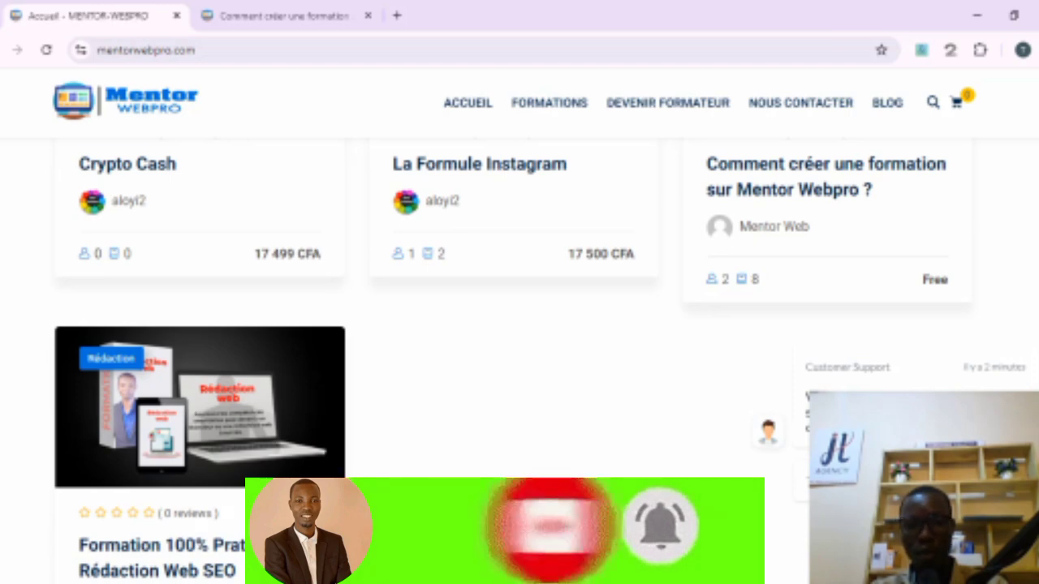
scroll(519, 361, "up", 10)
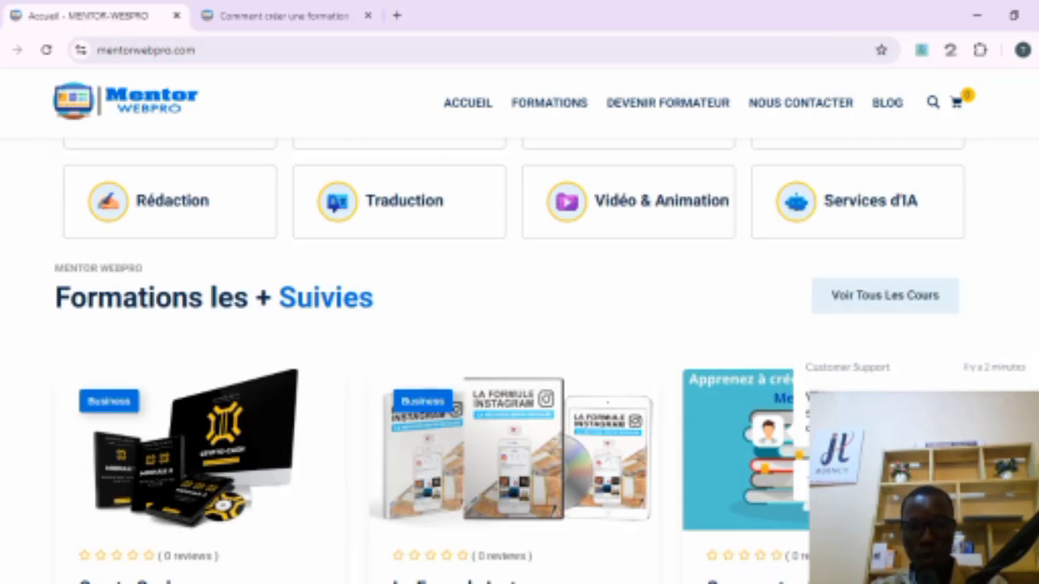
scroll(519, 324, "up", 5)
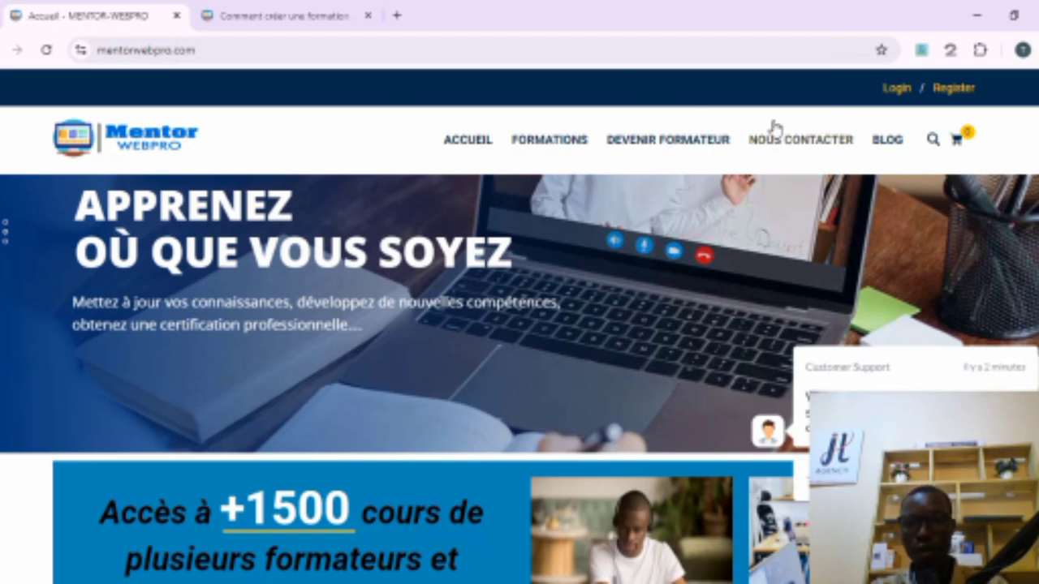
Step: Open the Devenir Formateur page and review the trainer registration form fields
left_click(638, 151)
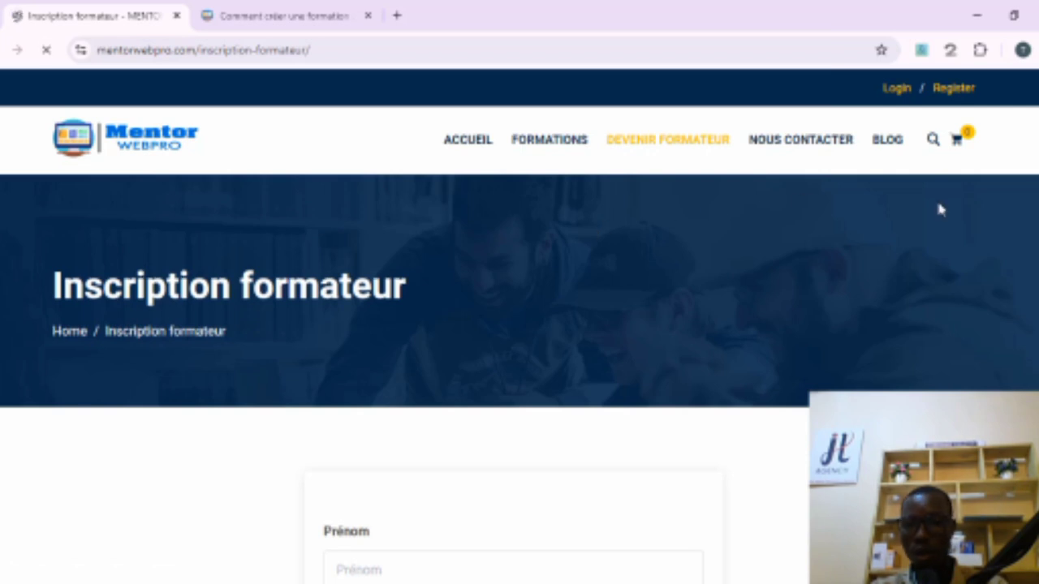
scroll(519, 365, "down", 2)
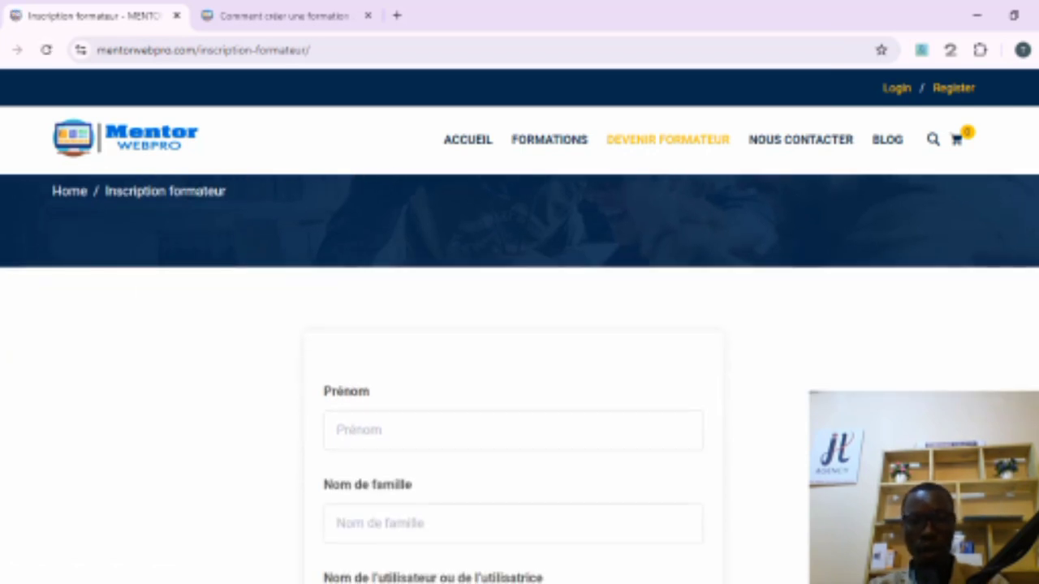
scroll(520, 365, "down", 1)
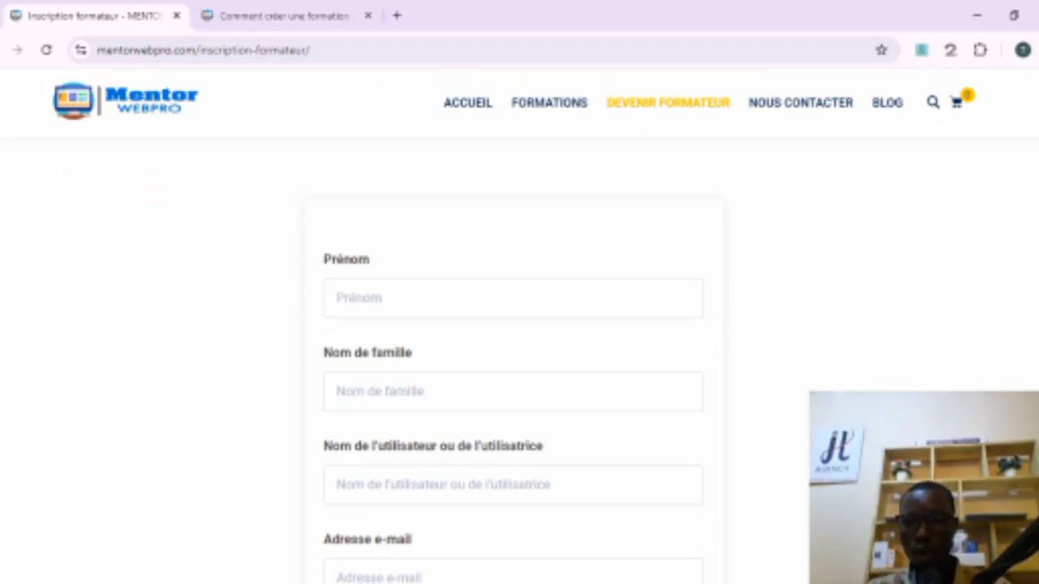
scroll(519, 365, "up", 1)
scroll(519, 365, "up", 3)
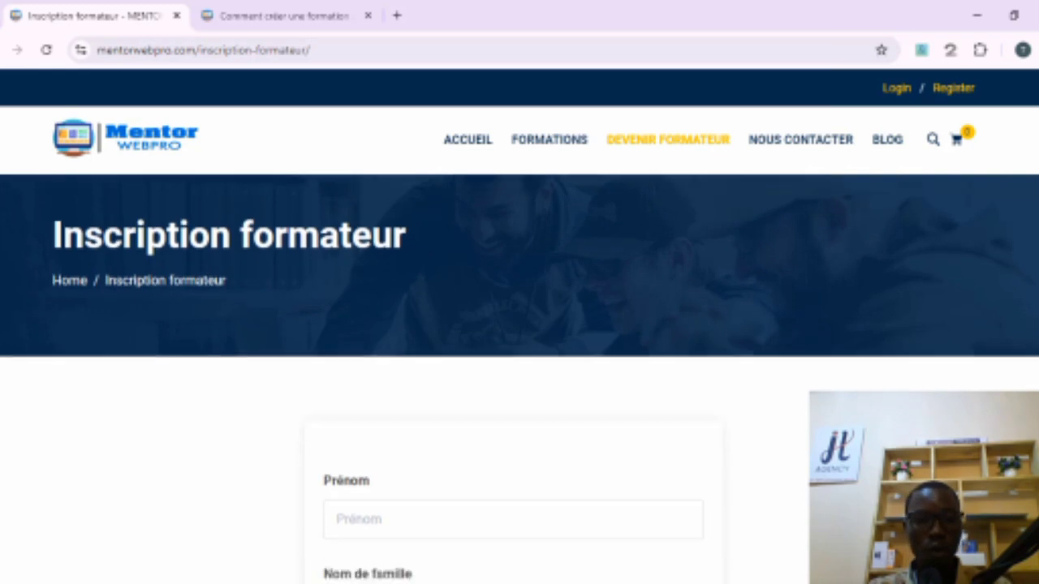
scroll(519, 365, "down", 2)
scroll(520, 365, "down", 1)
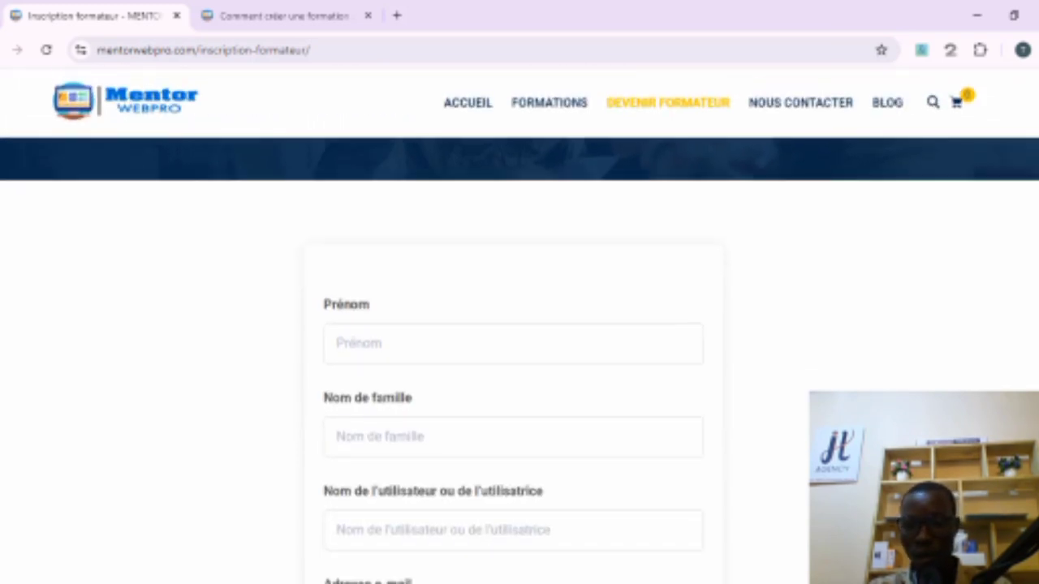
scroll(519, 365, "down", 1)
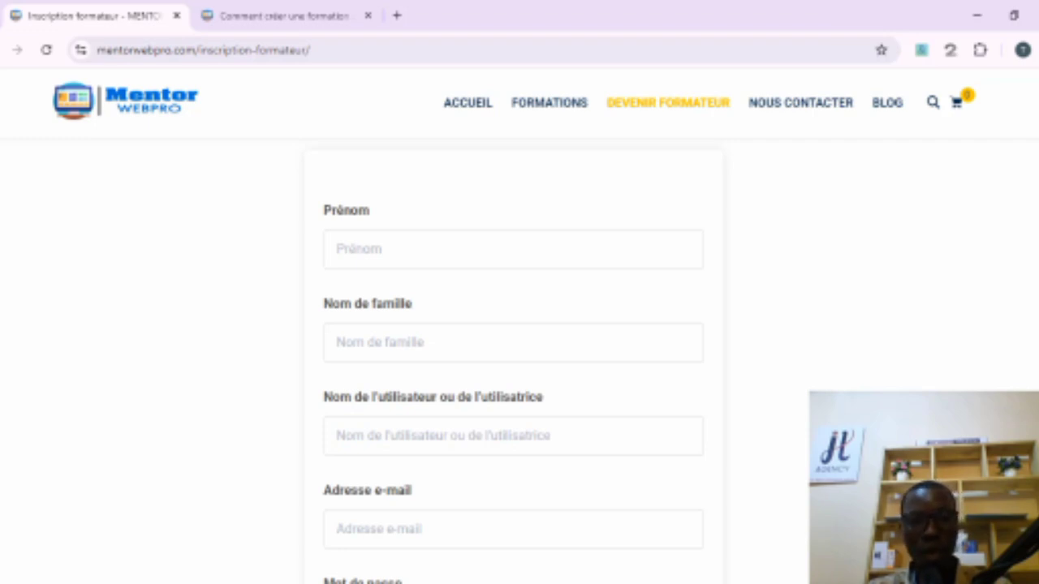
scroll(570, 310, "up", 1)
scroll(571, 310, "down", 1)
Step: Enter the trainer's first name and last name in the registration form
left_click(520, 287)
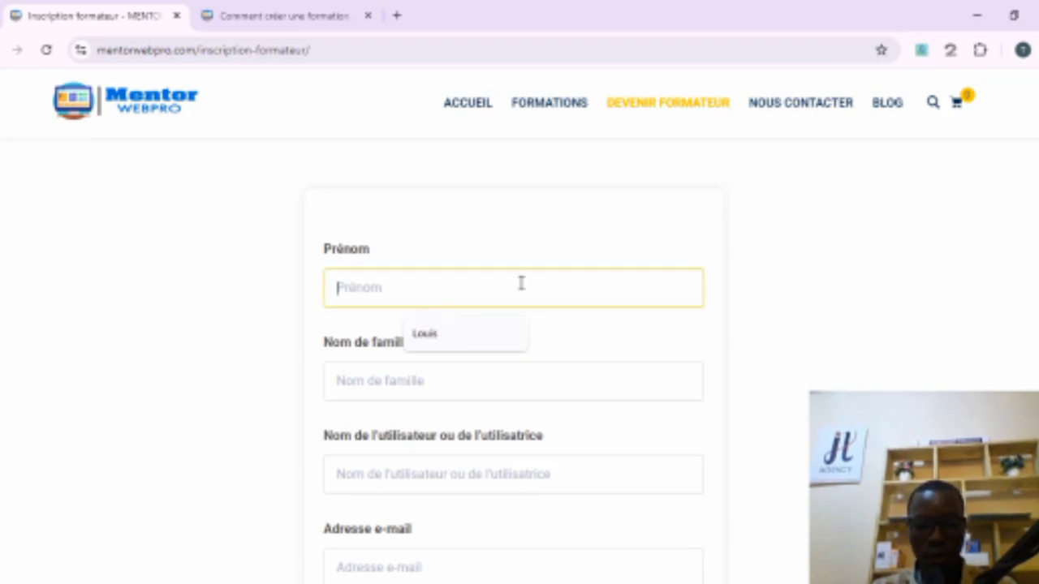
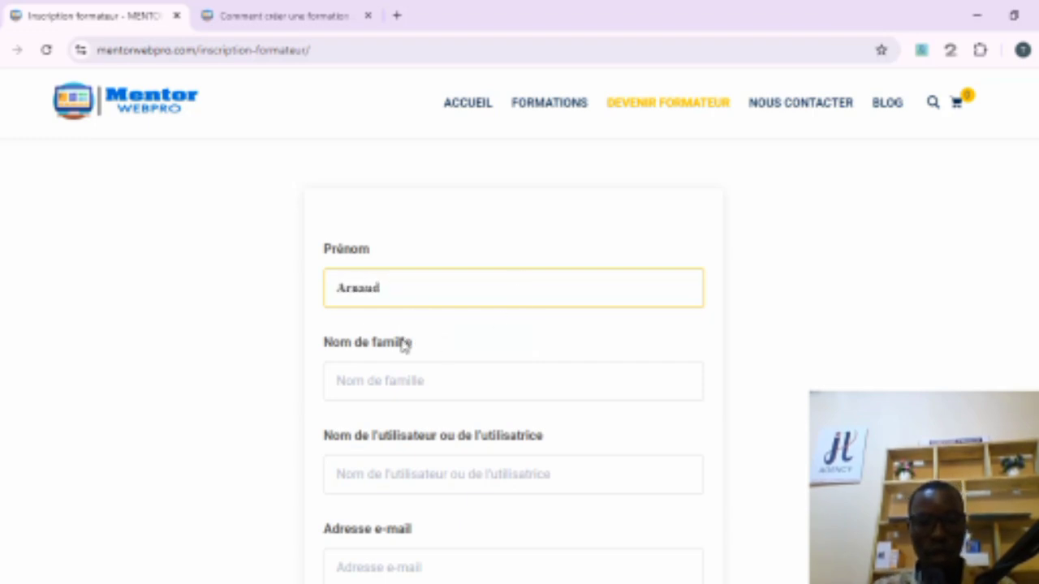
left_click(382, 373)
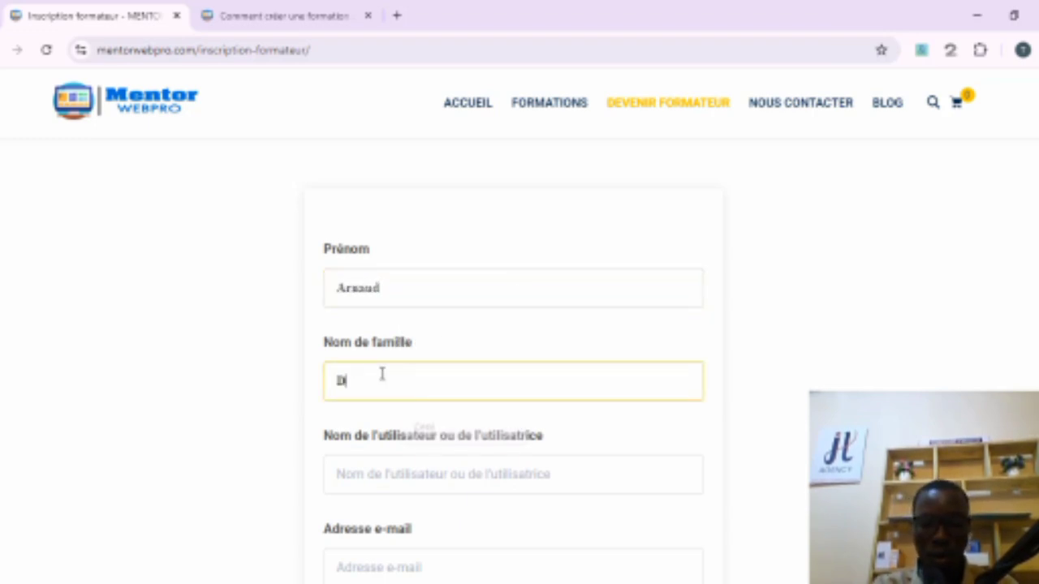
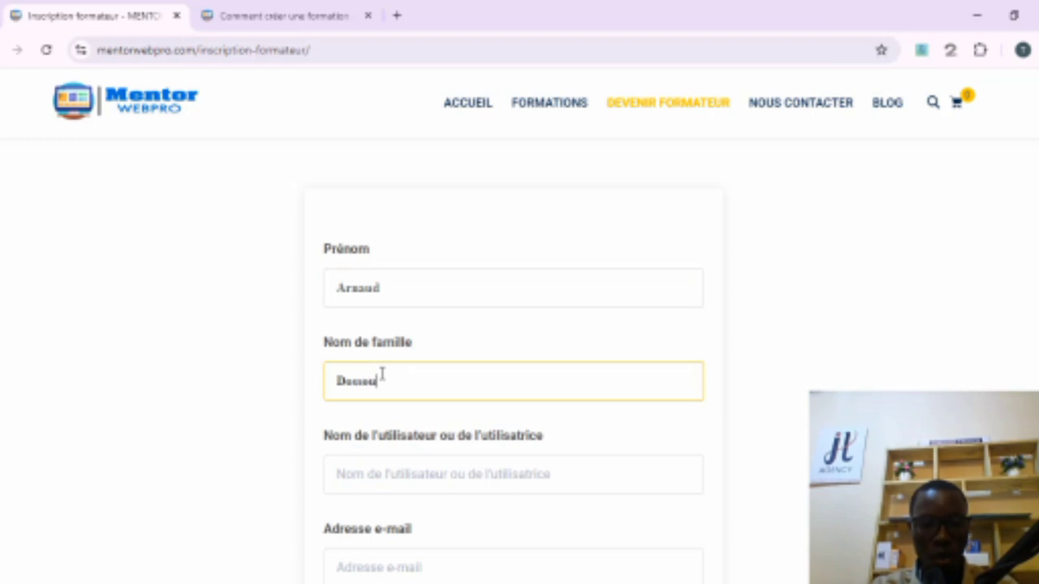
Step: Enter a username in the username field of the registration form
left_click(410, 477)
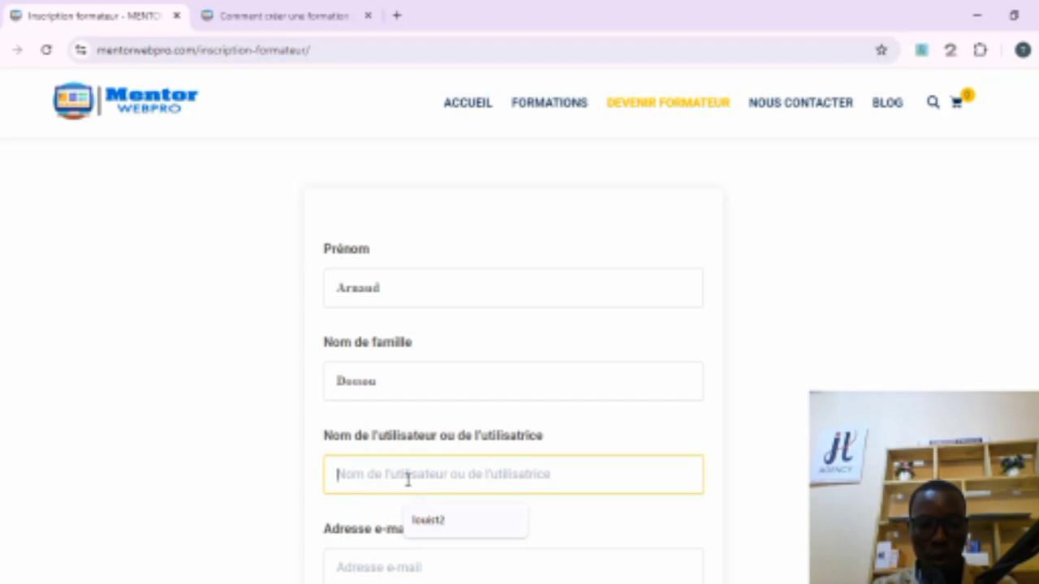
type("os67")
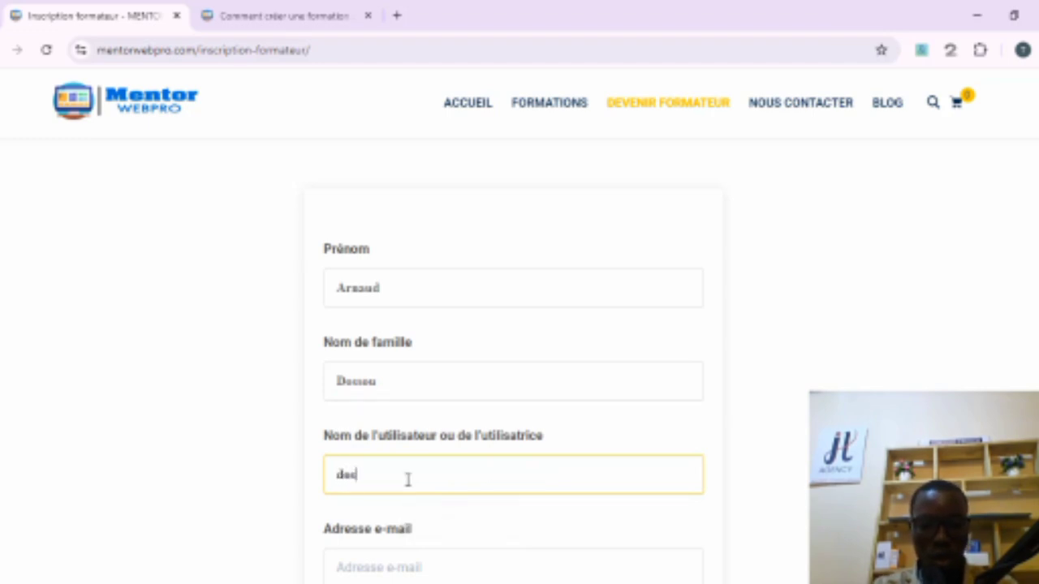
left_click(747, 478)
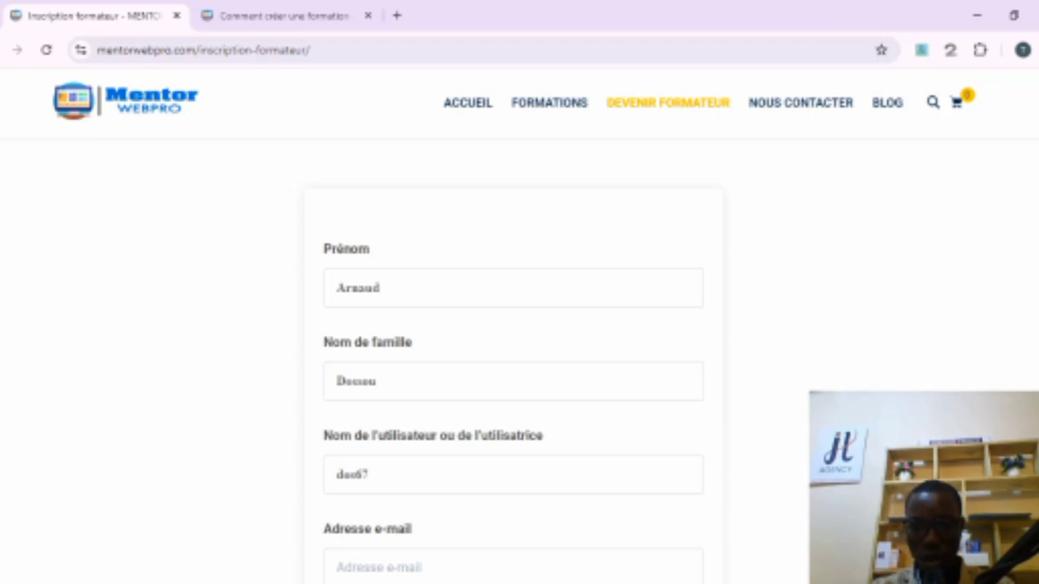
Step: Fill in the e-mail address field using the browser's autofill suggestion
scroll(519, 365, "down", 2)
left_click(524, 406)
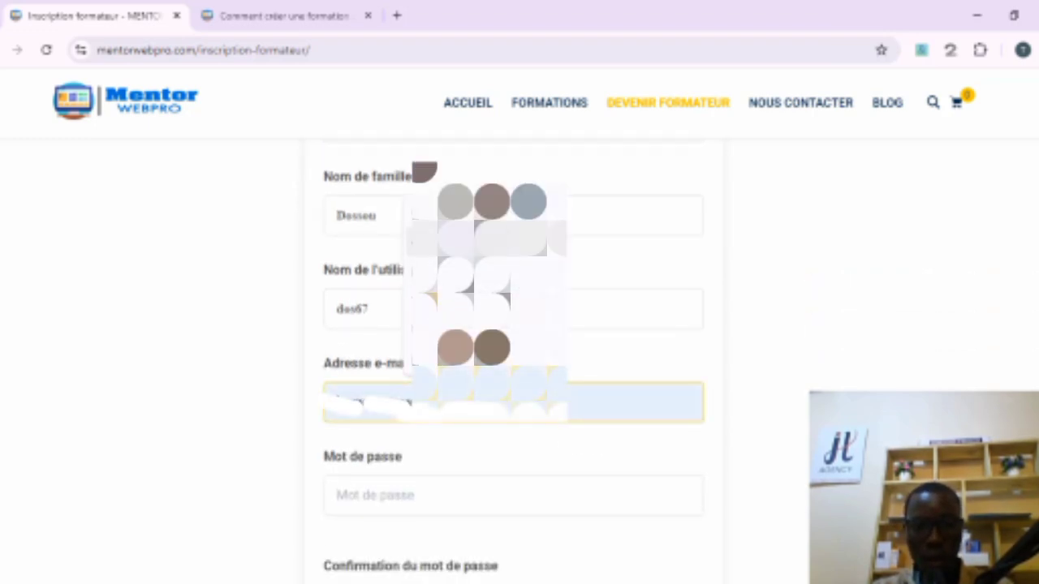
left_click(496, 206)
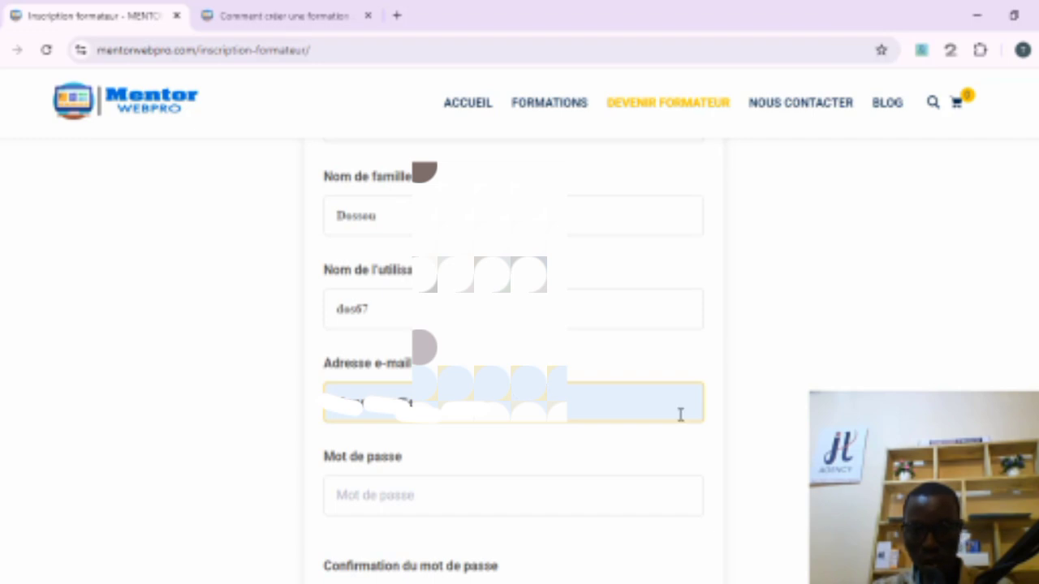
Step: Enter the account password and its confirmation in the password fields
scroll(662, 388, "down", 2)
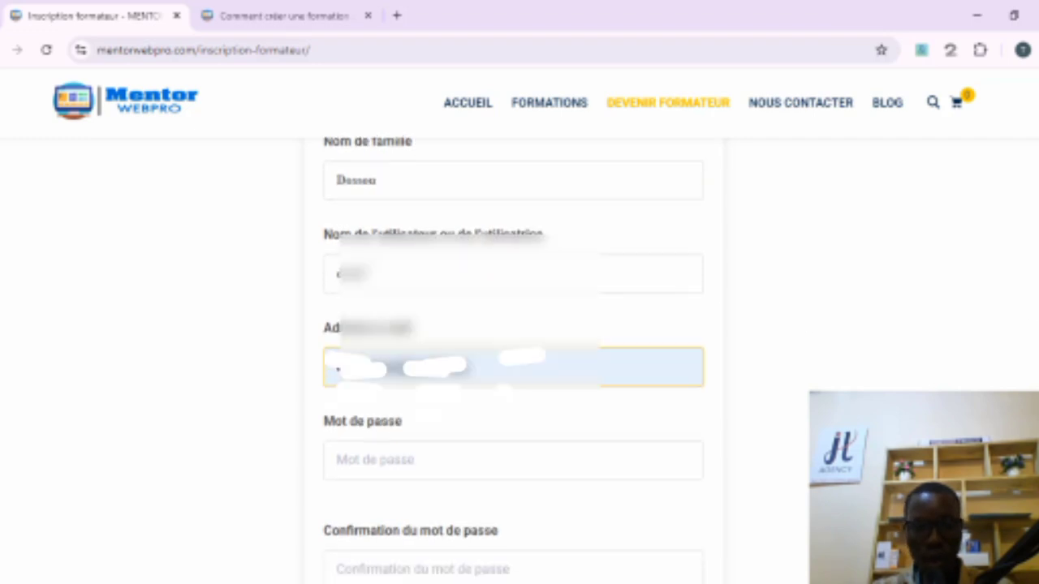
left_click(578, 350)
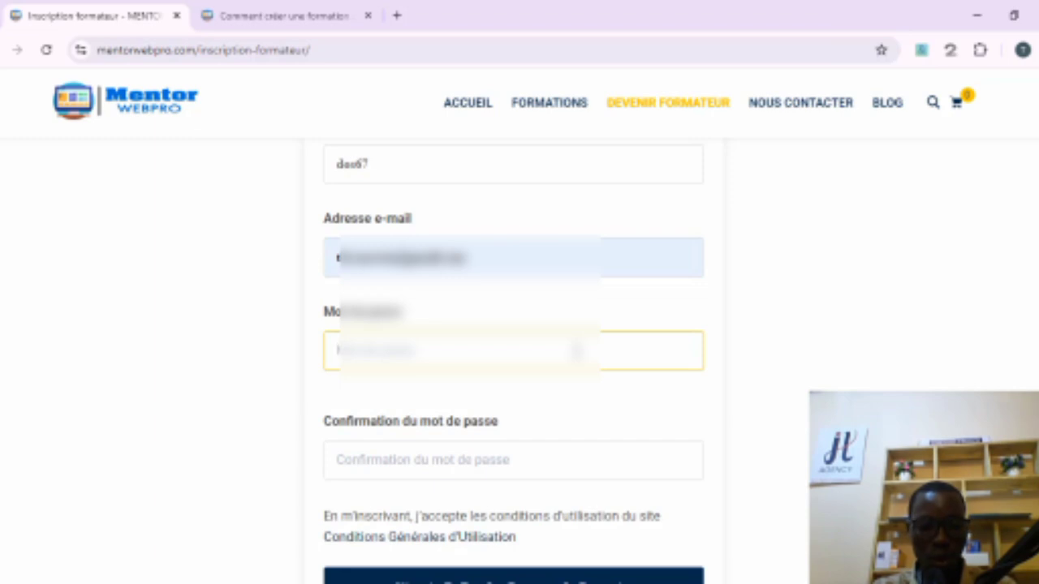
type("12")
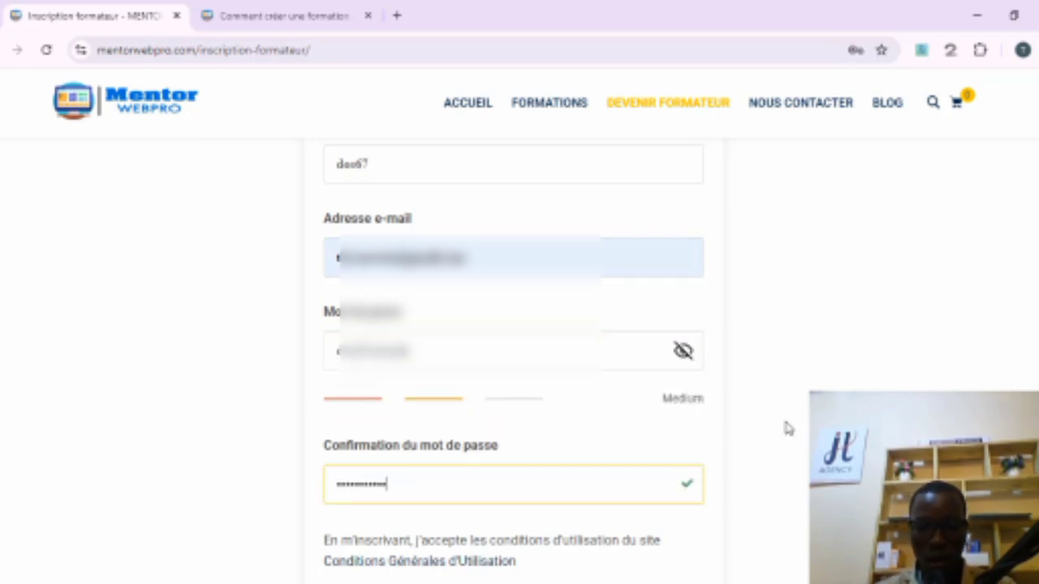
Step: Hide the password again and submit the form to register as a trainer
scroll(785, 428, "down", 4)
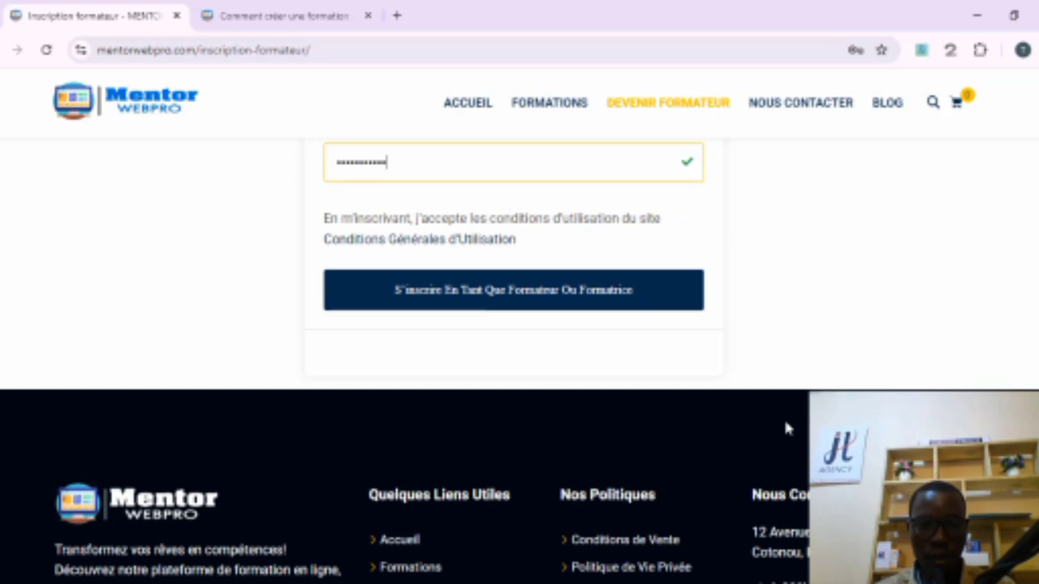
scroll(784, 428, "up", 3)
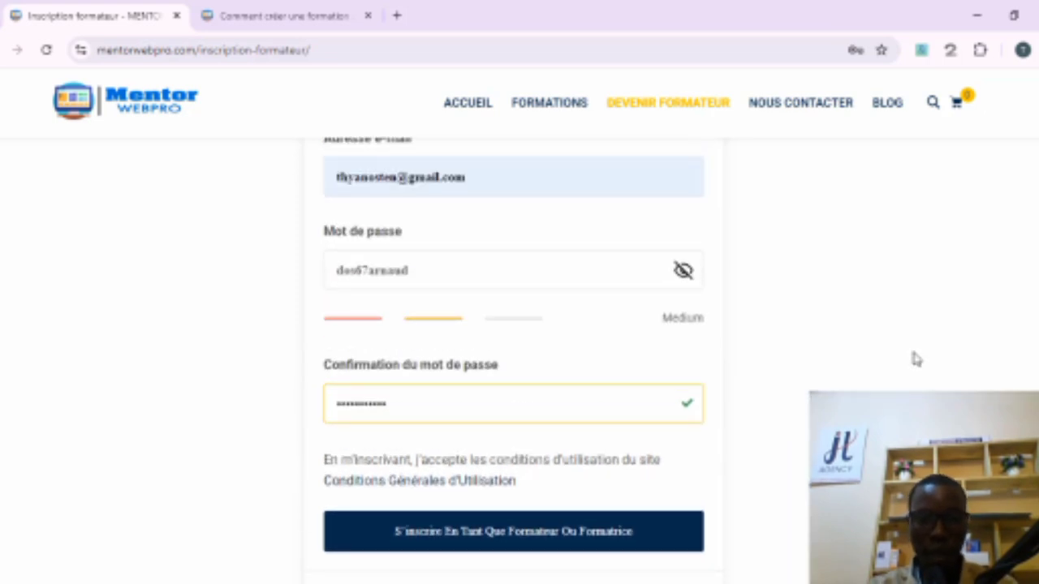
left_click(684, 272)
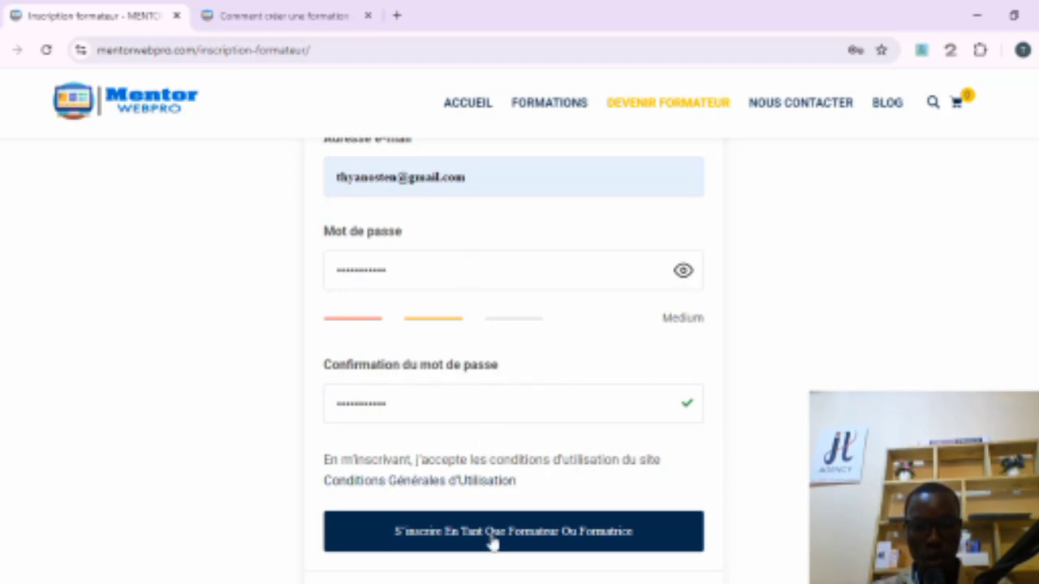
left_click(430, 545)
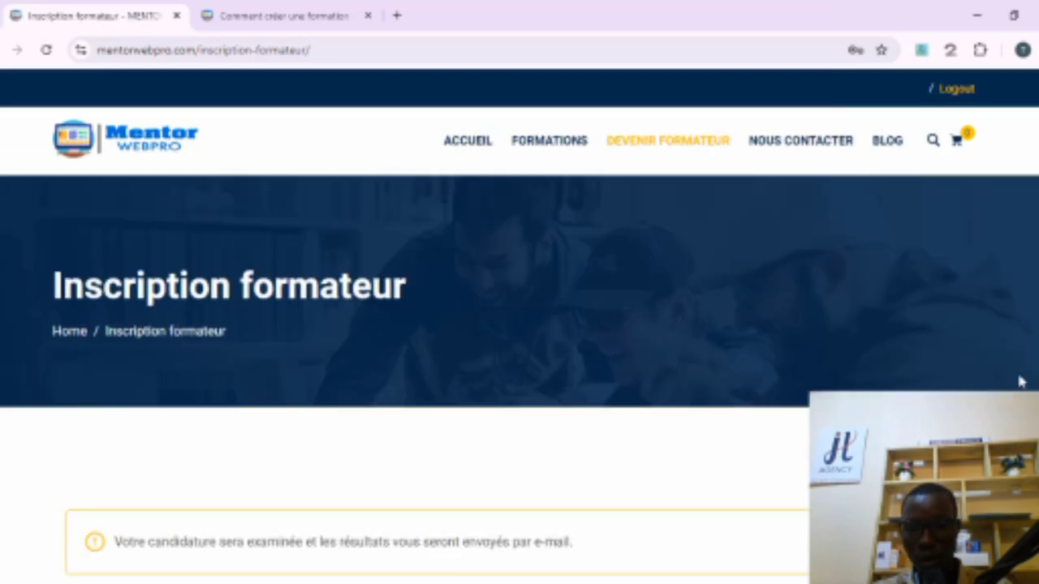
Step: Scroll through the trainer registration confirmation page
scroll(519, 325, "down", 5)
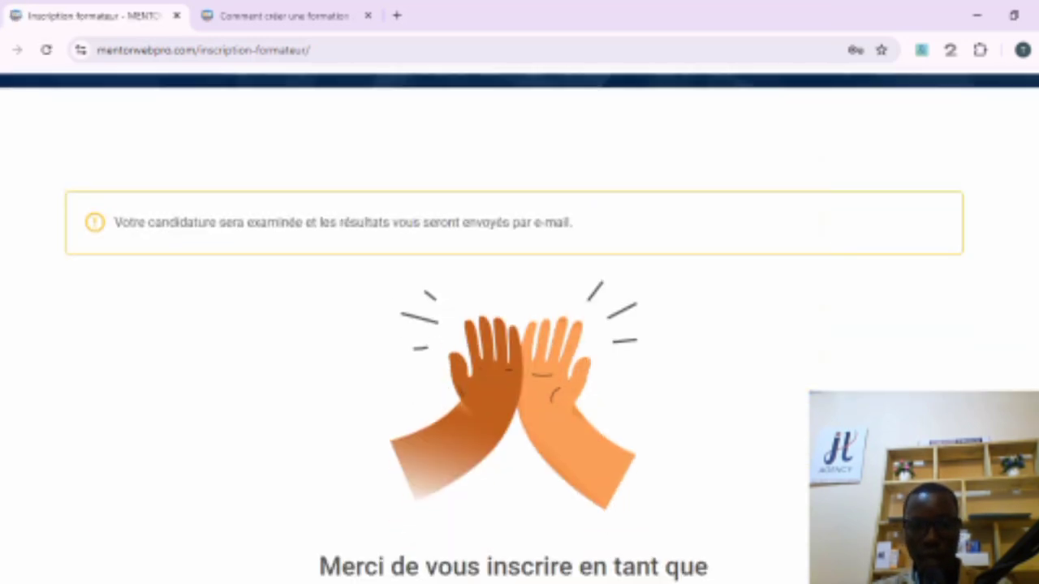
scroll(519, 325, "up", 5)
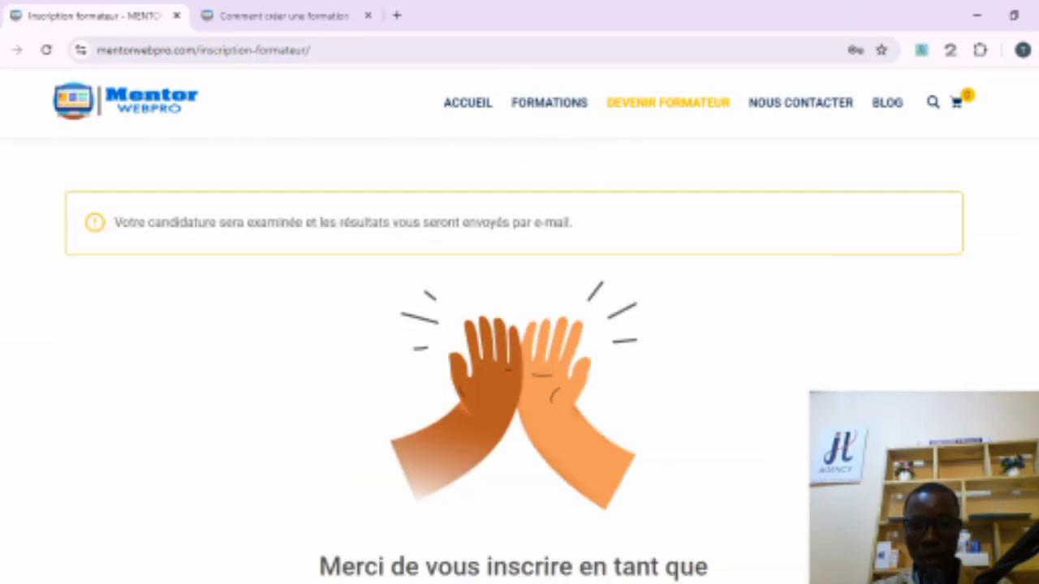
scroll(520, 379, "up", 2)
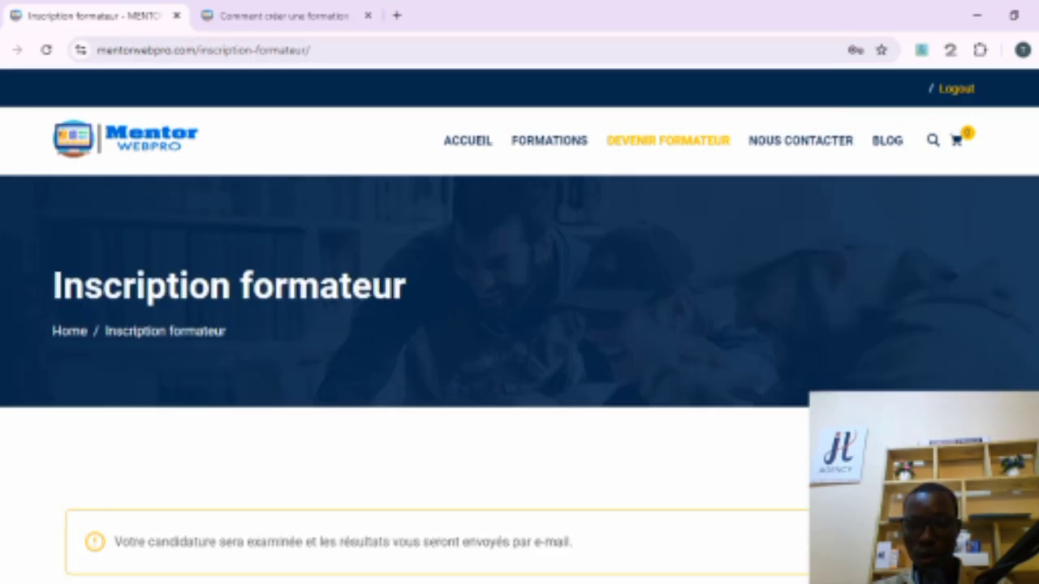
scroll(520, 379, "down", 1)
scroll(520, 324, "down", 3)
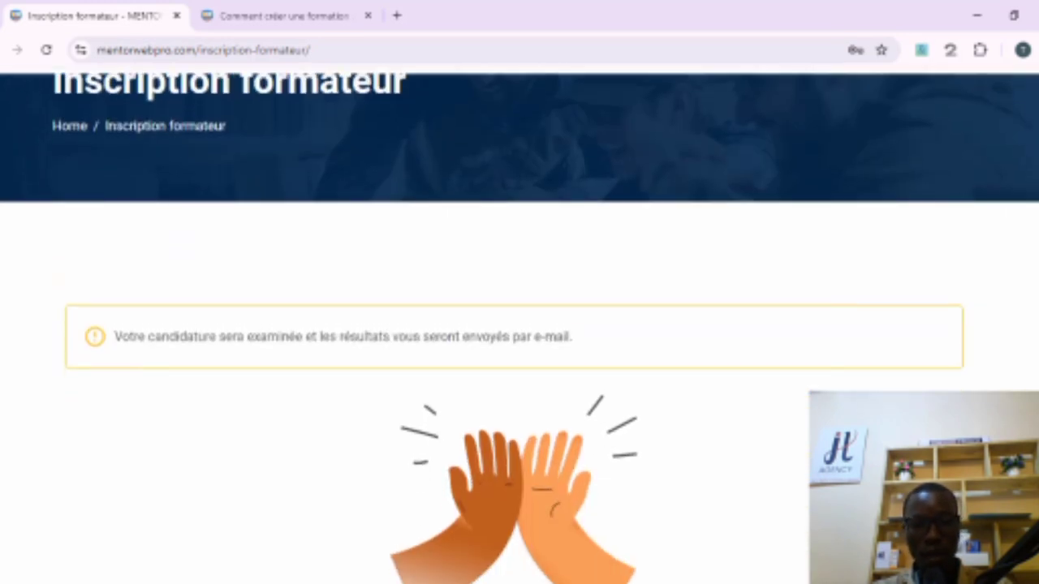
scroll(520, 361, "down", 3)
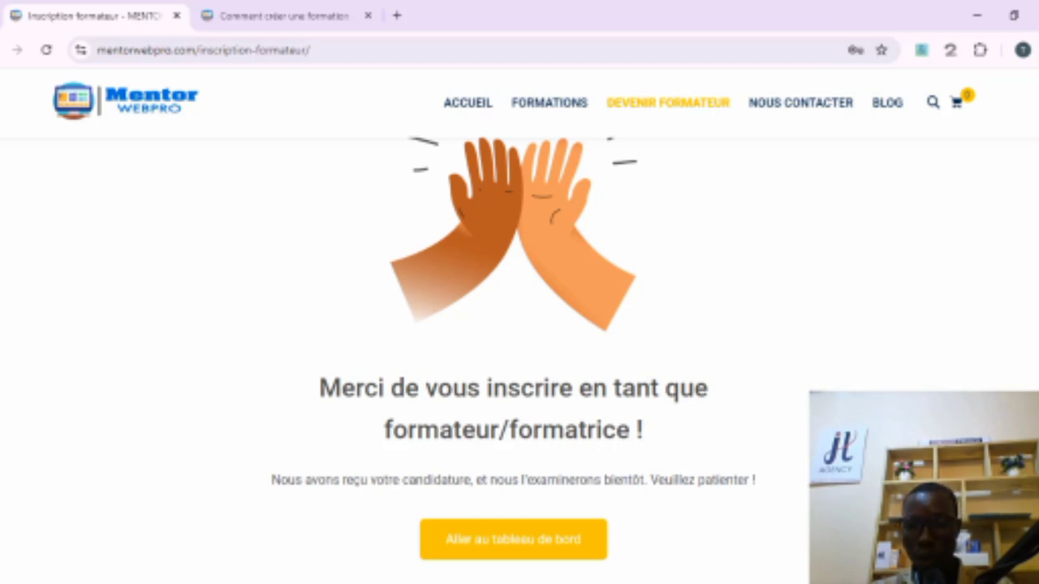
scroll(519, 361, "up", 6)
scroll(519, 361, "down", 3)
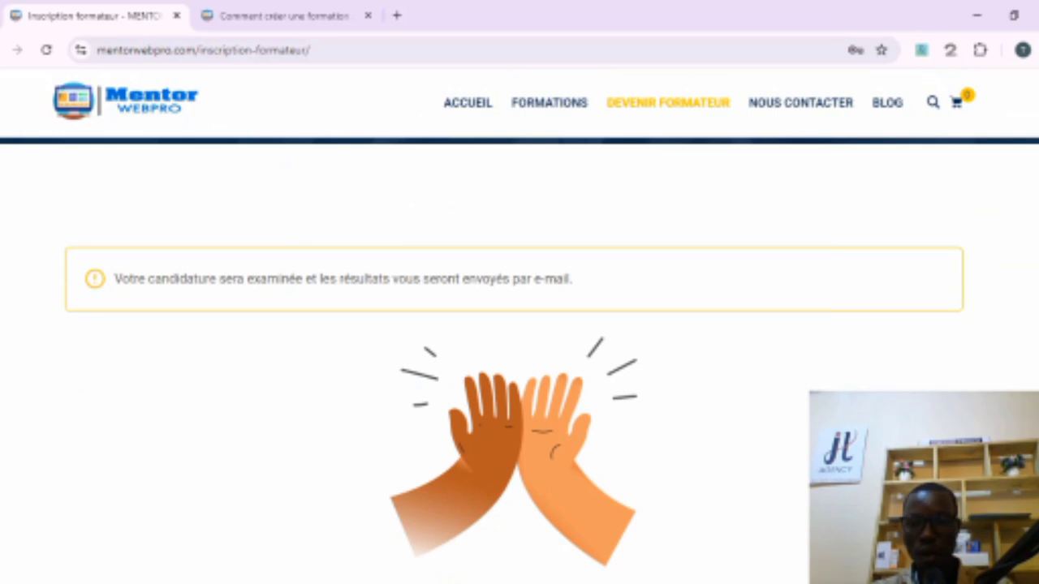
scroll(520, 361, "down", 3)
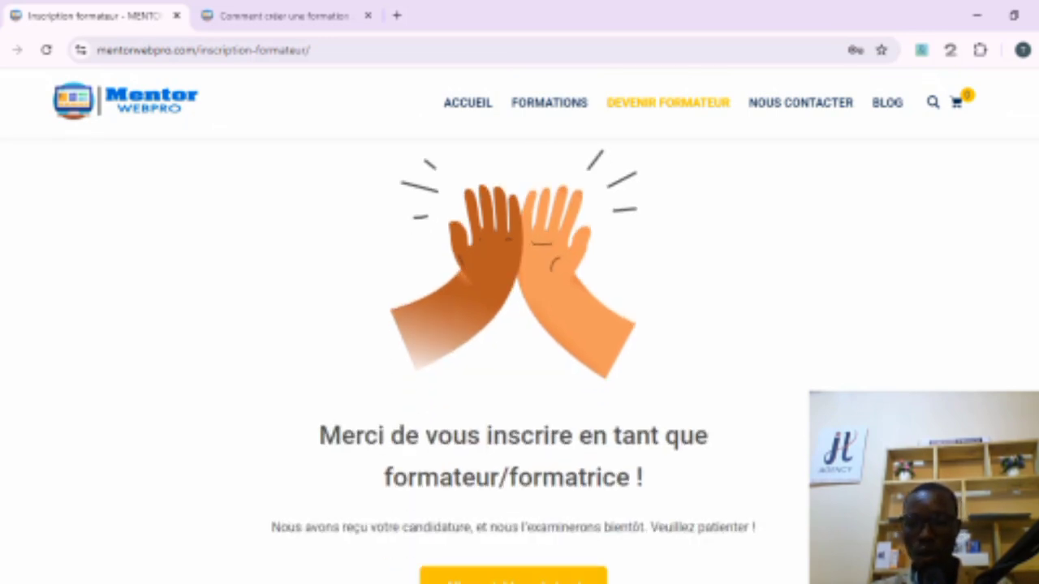
scroll(676, 297, "down", 2)
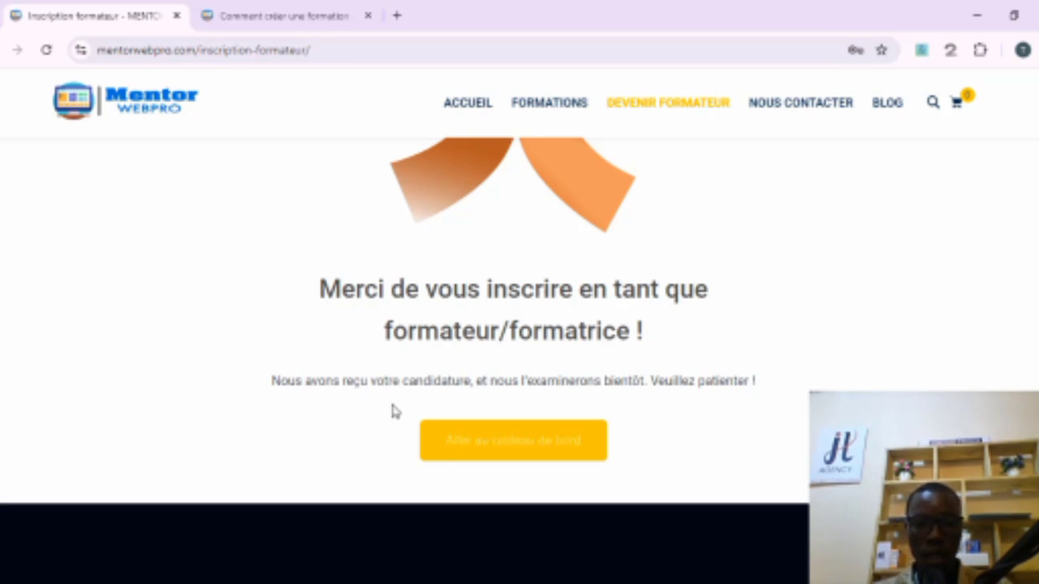
Step: Go to the dashboard and browse its menu and course statistics
left_click(513, 451)
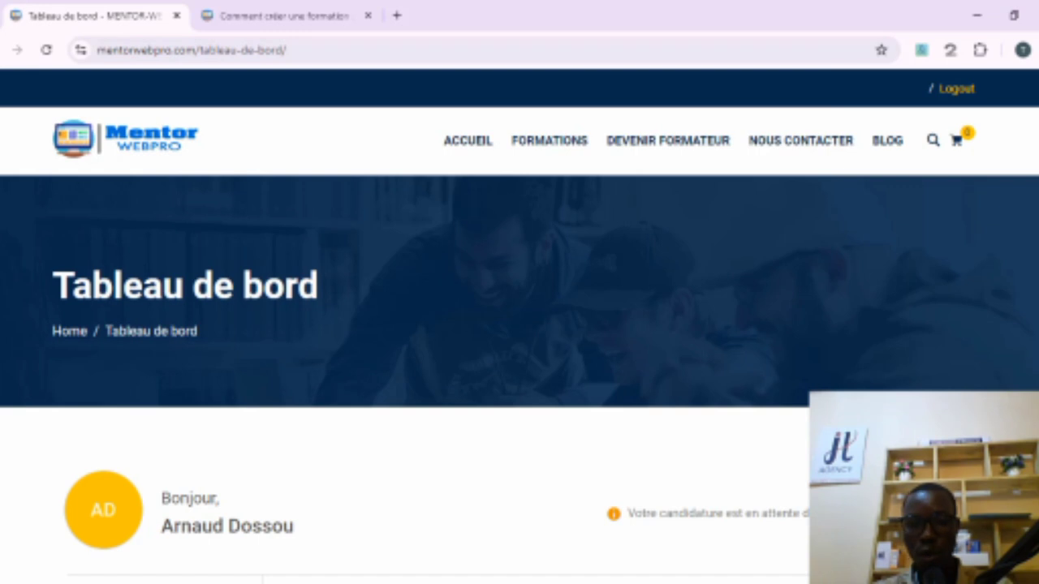
scroll(519, 325, "down", 3)
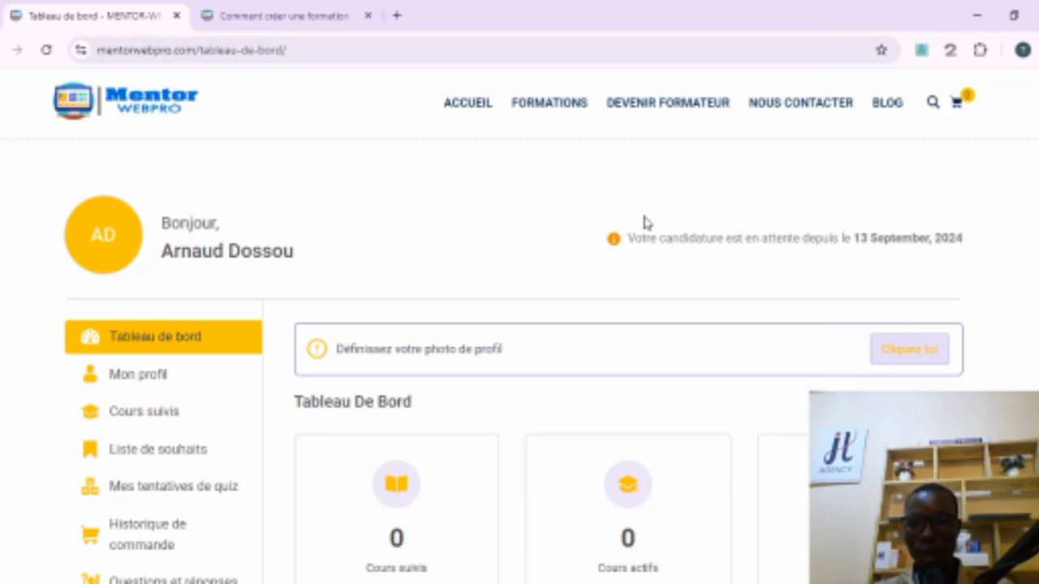
scroll(519, 365, "down", 1)
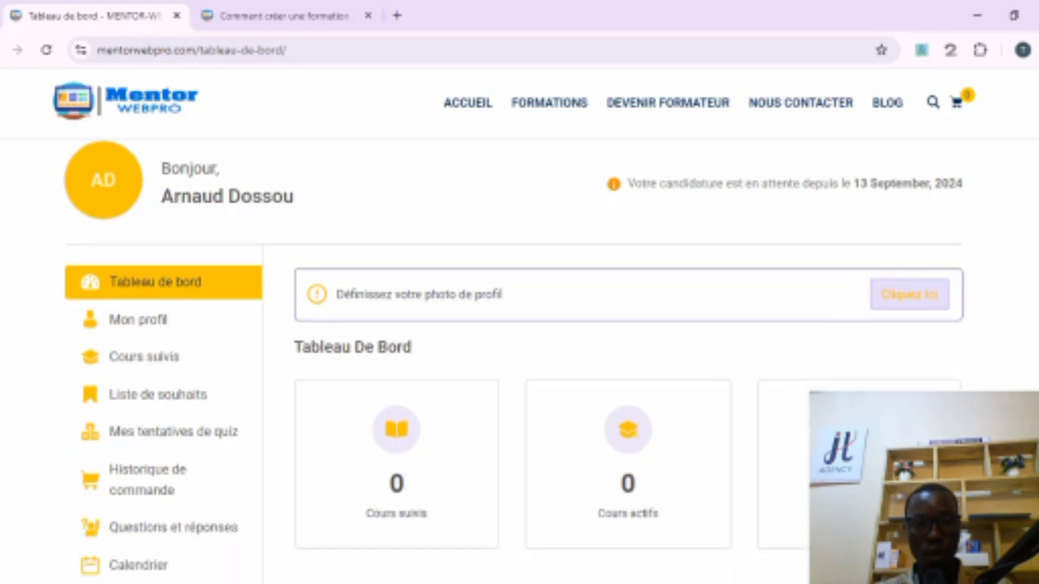
scroll(519, 365, "down", 1)
scroll(519, 365, "up", 1)
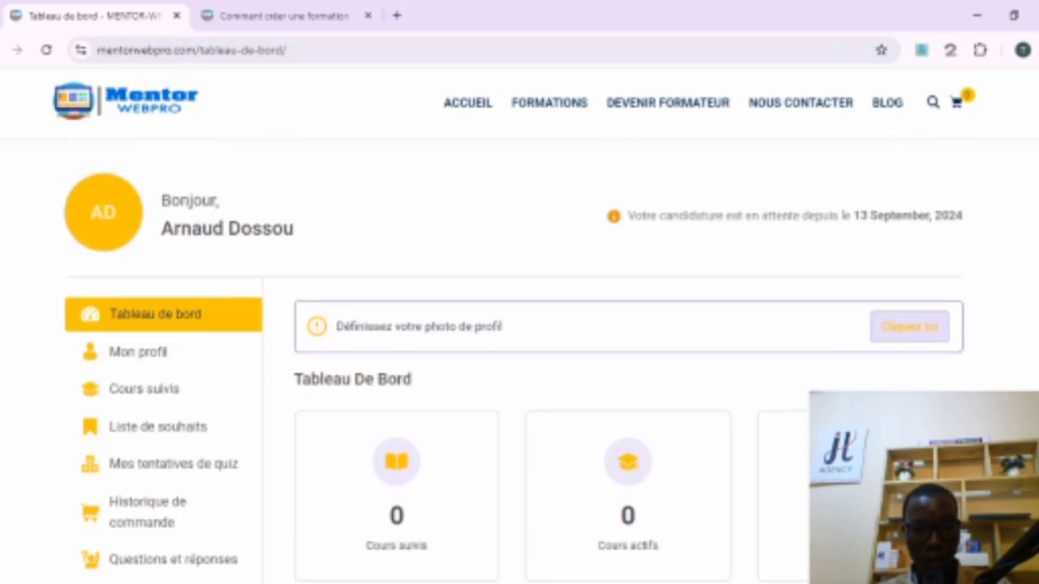
scroll(520, 366, "down", 5)
scroll(519, 366, "down", 1)
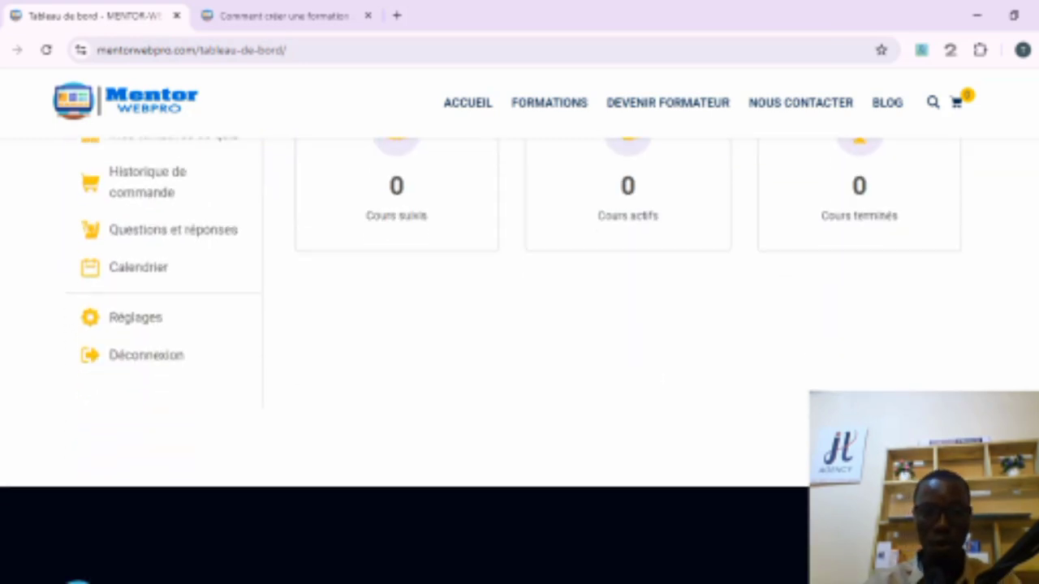
scroll(520, 365, "up", 3)
scroll(520, 365, "up", 1)
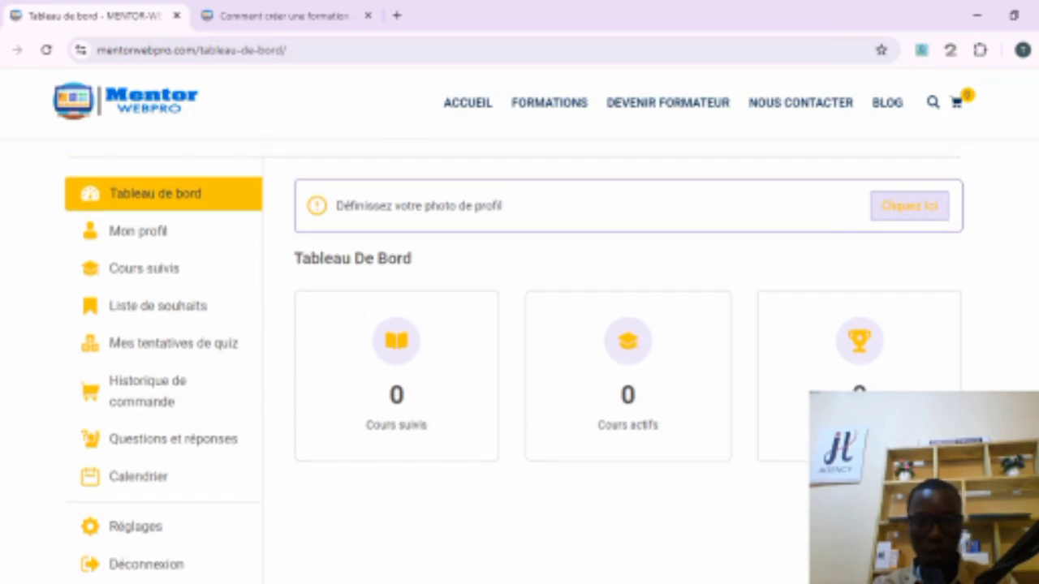
scroll(519, 365, "down", 1)
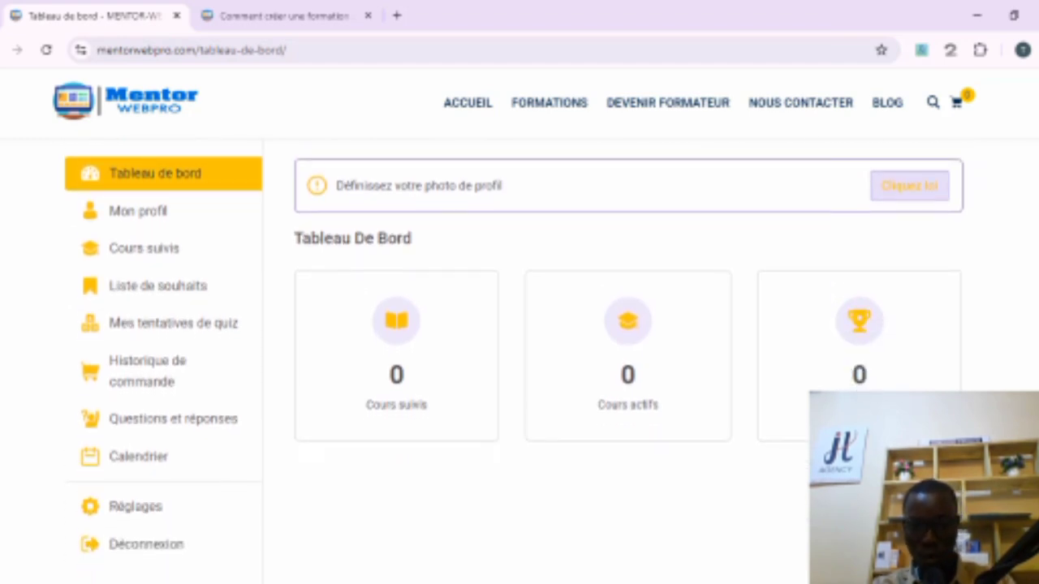
scroll(520, 365, "up", 2)
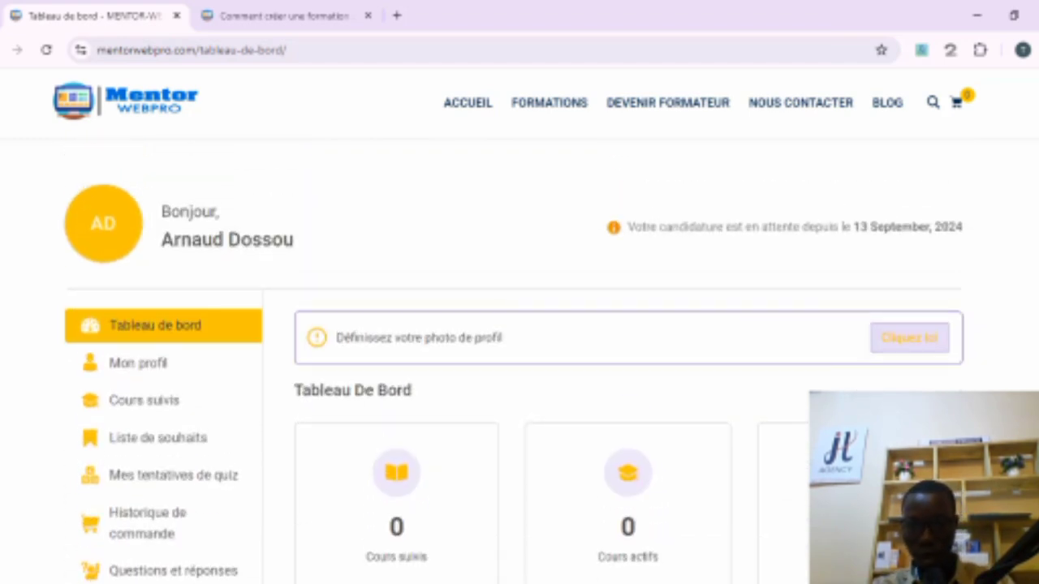
scroll(519, 365, "down", 1)
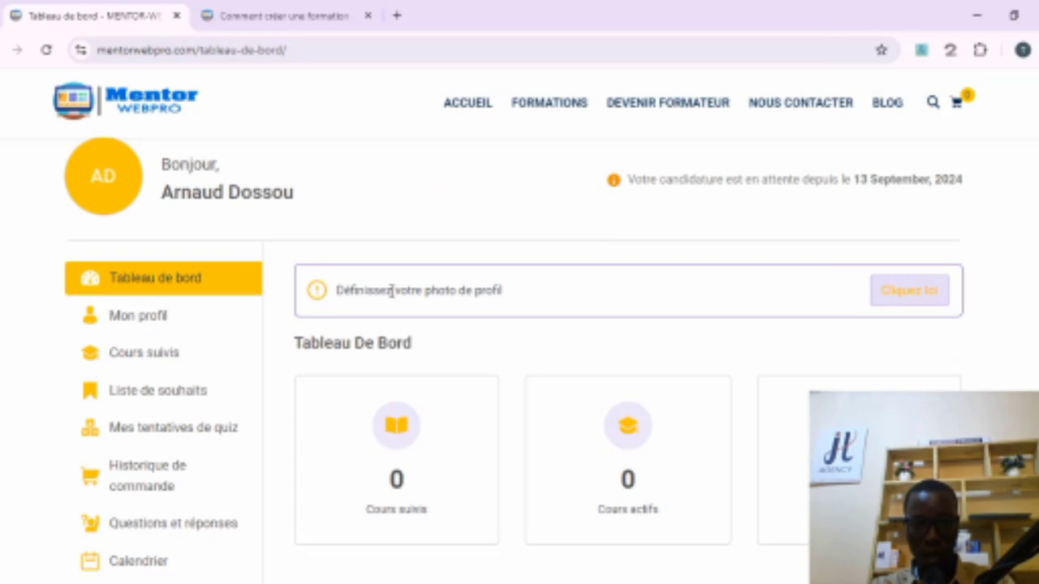
Step: Open the profile settings page to set a profile photo
left_click(909, 297)
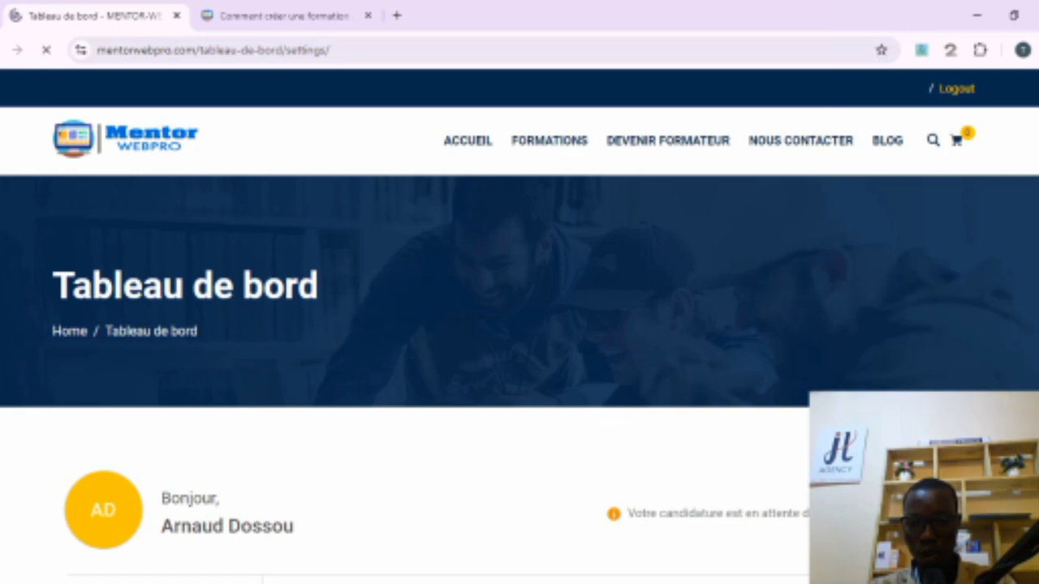
scroll(519, 325, "down", 4)
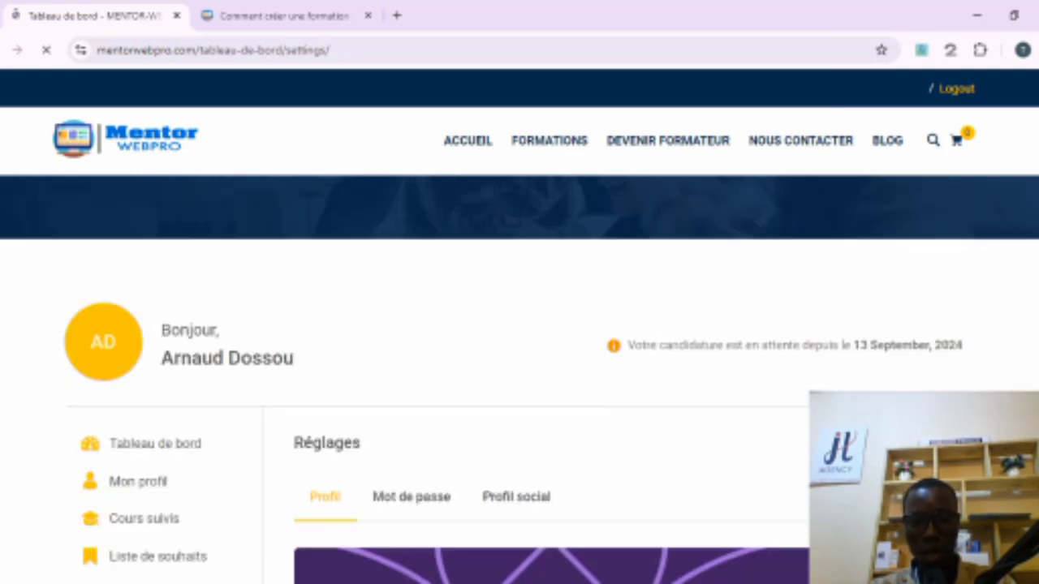
Step: Scroll down the profile settings form and enter the trainer's phone number in the phone field
scroll(519, 324, "down", 10)
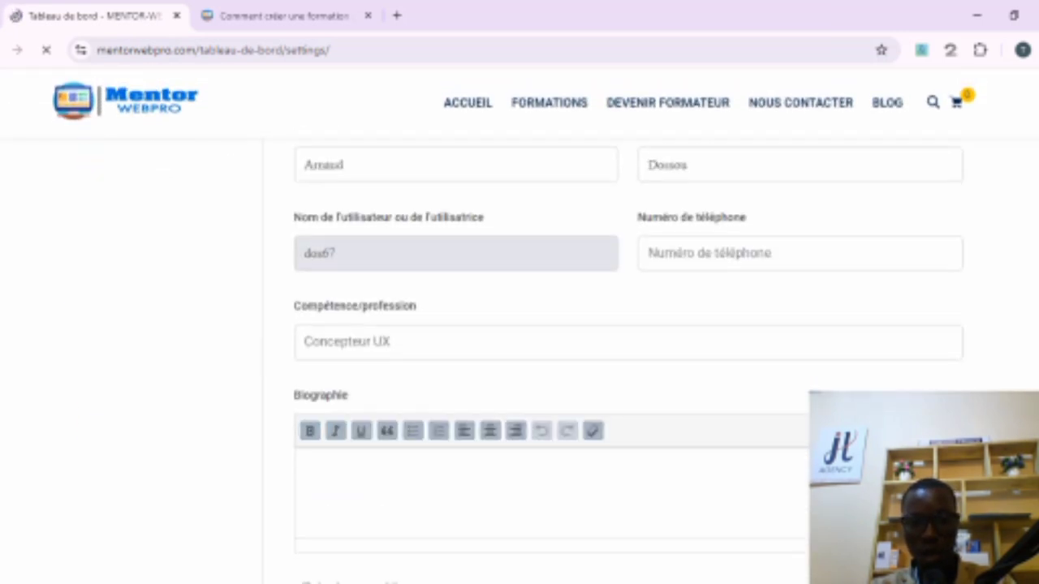
scroll(520, 324, "down", 5)
scroll(519, 325, "up", 12)
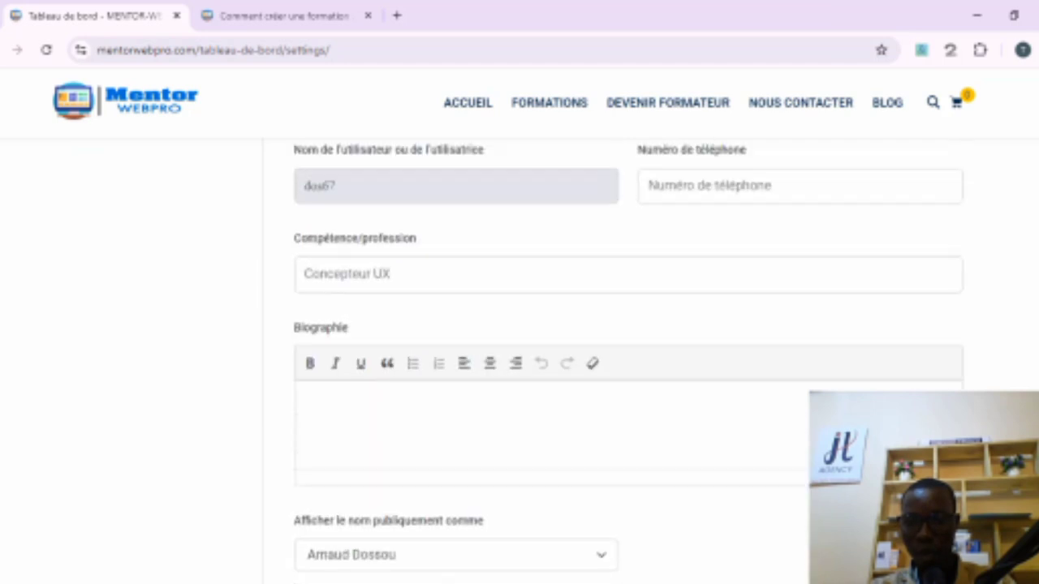
scroll(520, 325, "down", 4)
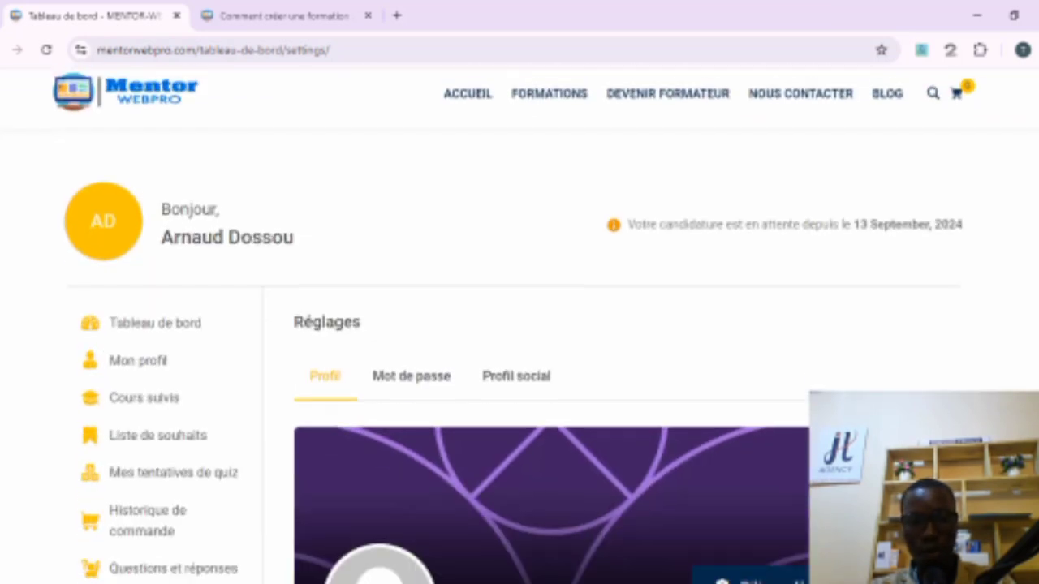
scroll(519, 324, "down", 5)
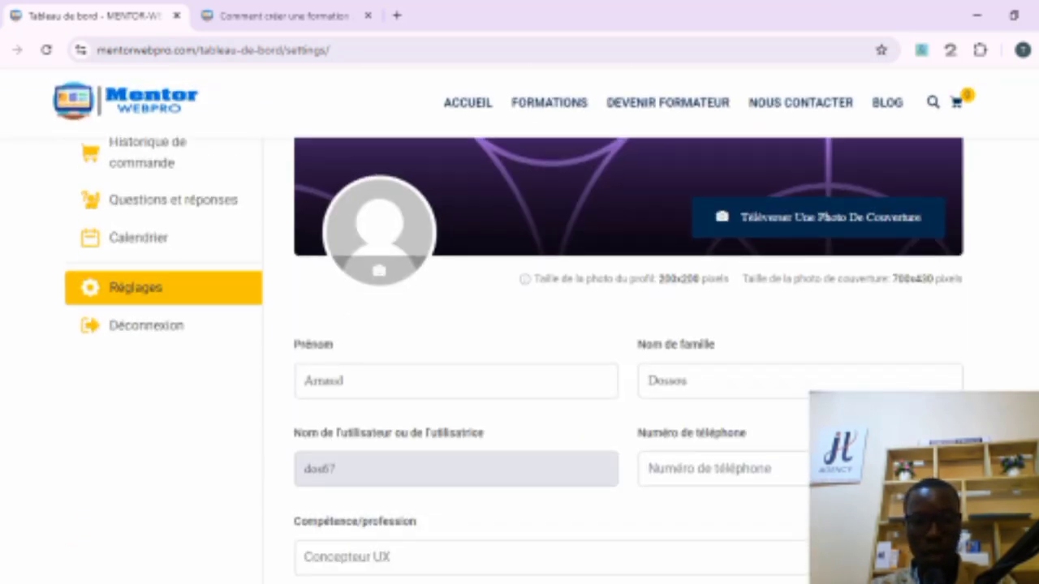
scroll(520, 325, "down", 2)
left_click(762, 350)
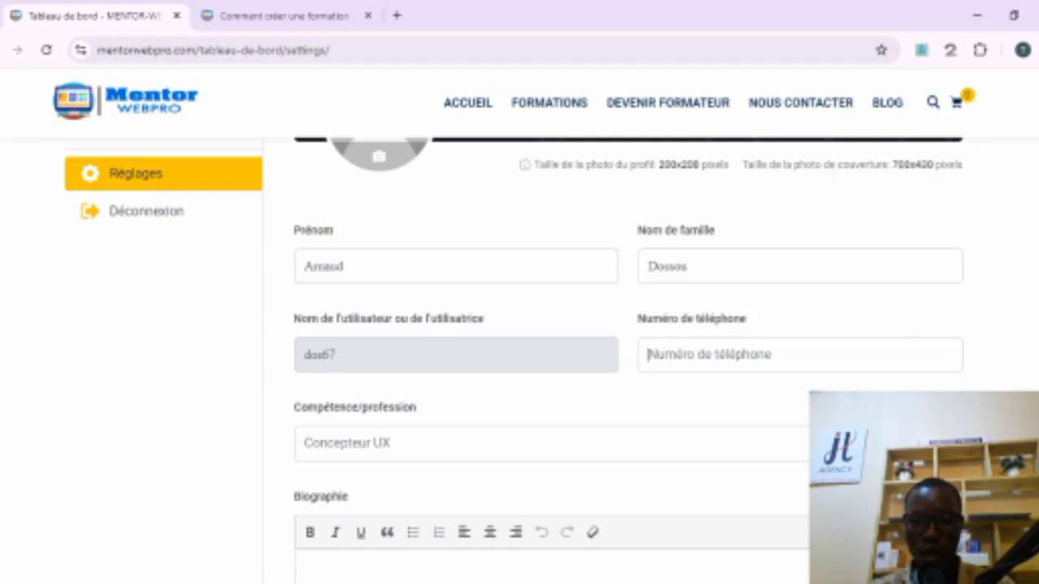
scroll(614, 371, "down", 2)
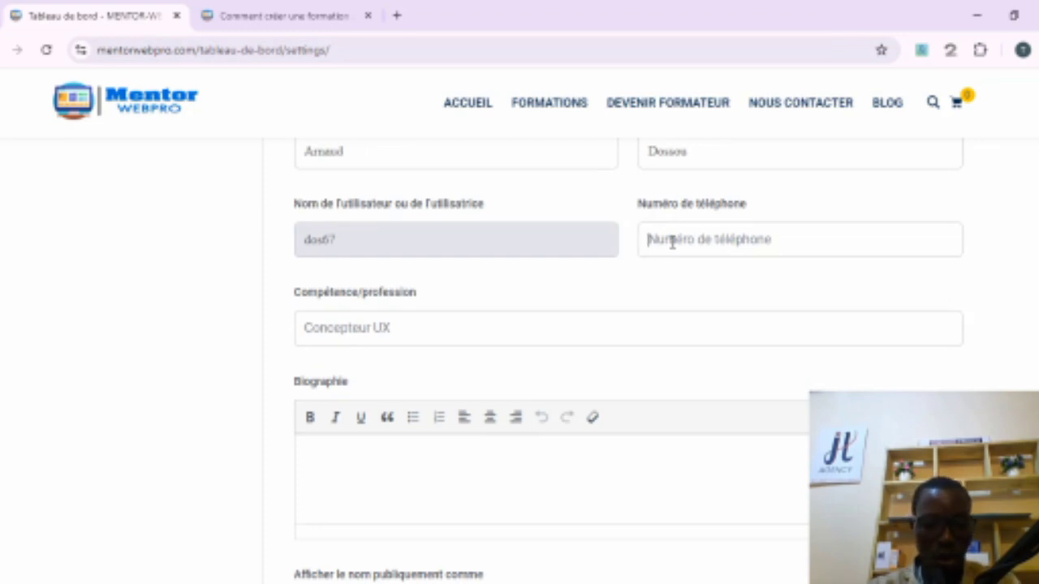
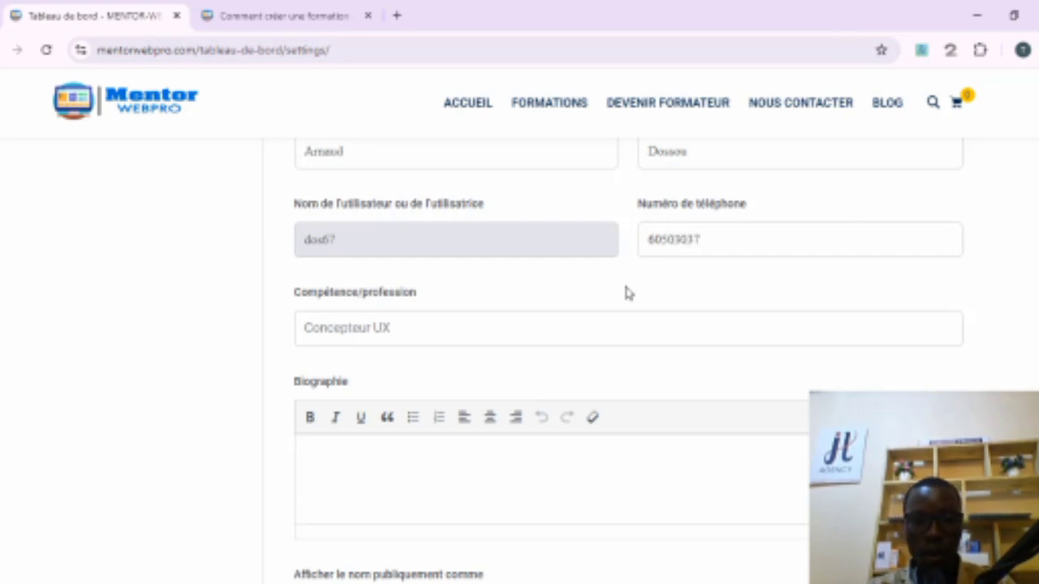
Step: Set the skill/profession field to "Rédacteur"
left_click(470, 322)
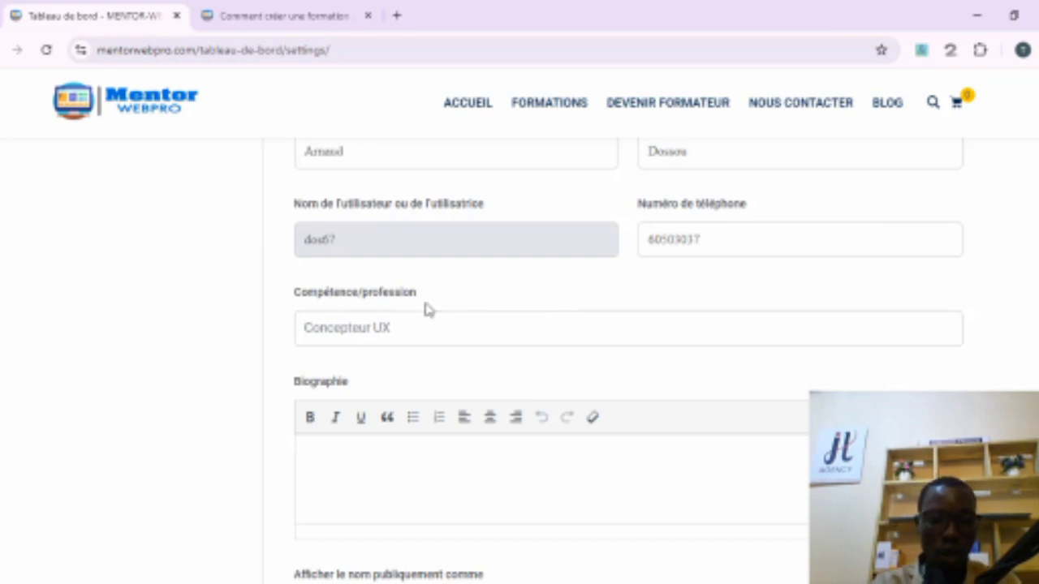
type("Ra")
type("se")
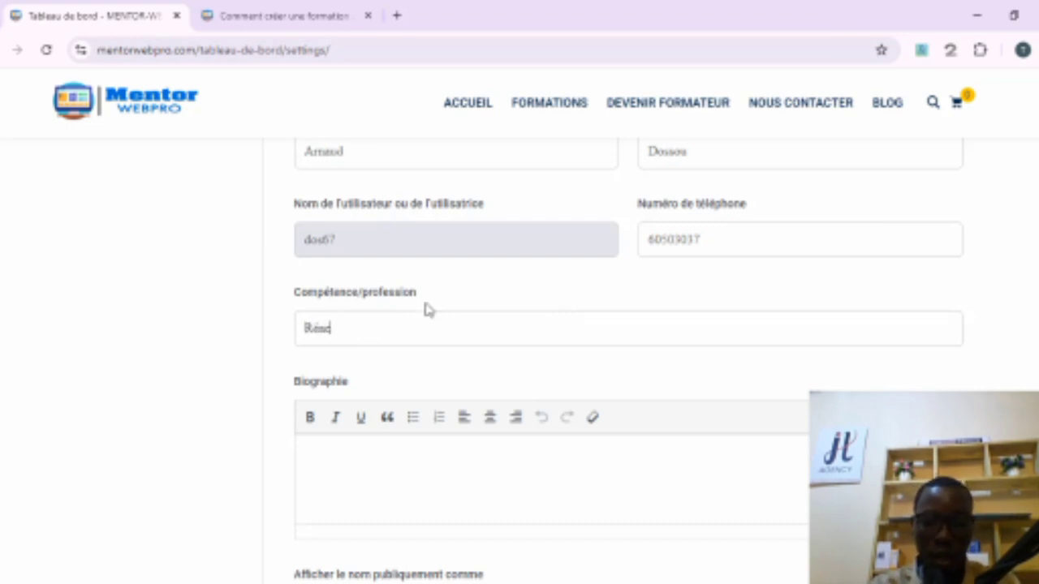
key("BackSpace")
key("BackSpace")
type("dacteur")
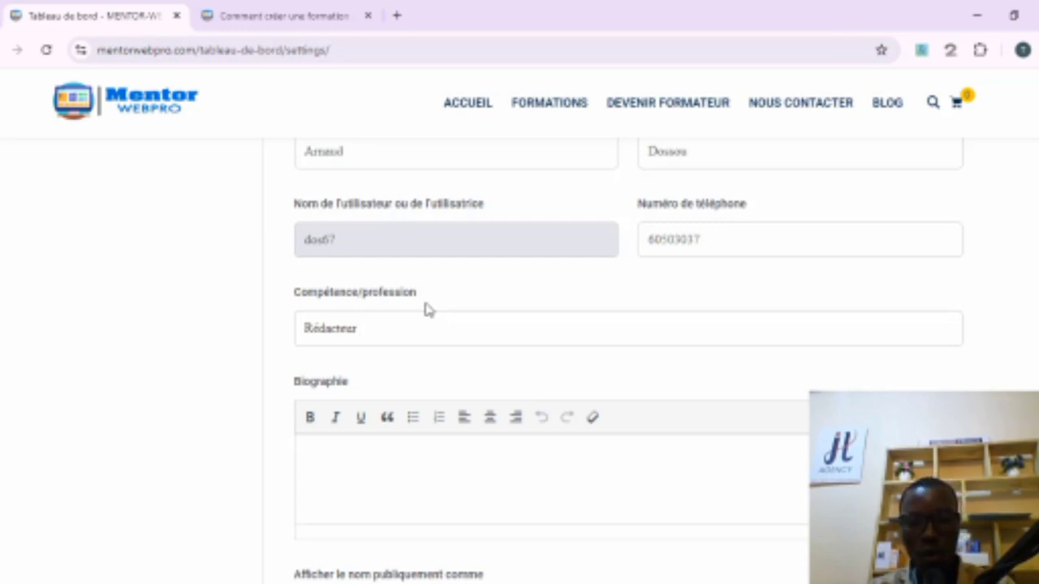
Step: Write a biography introducing the trainer by name with "7 ans d'expériences dans le do"
left_click(364, 481)
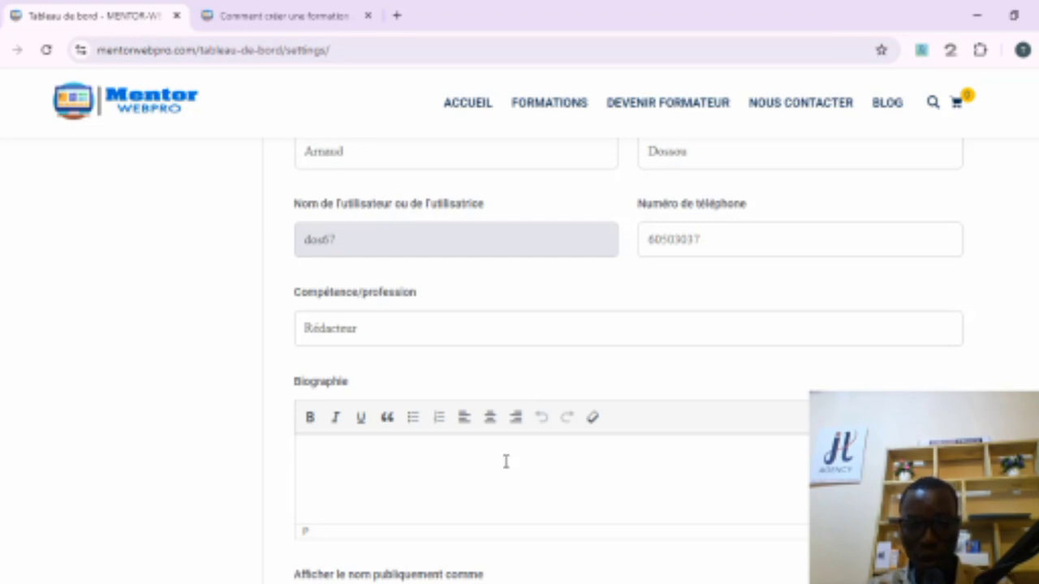
scroll(815, 382, "down", 2)
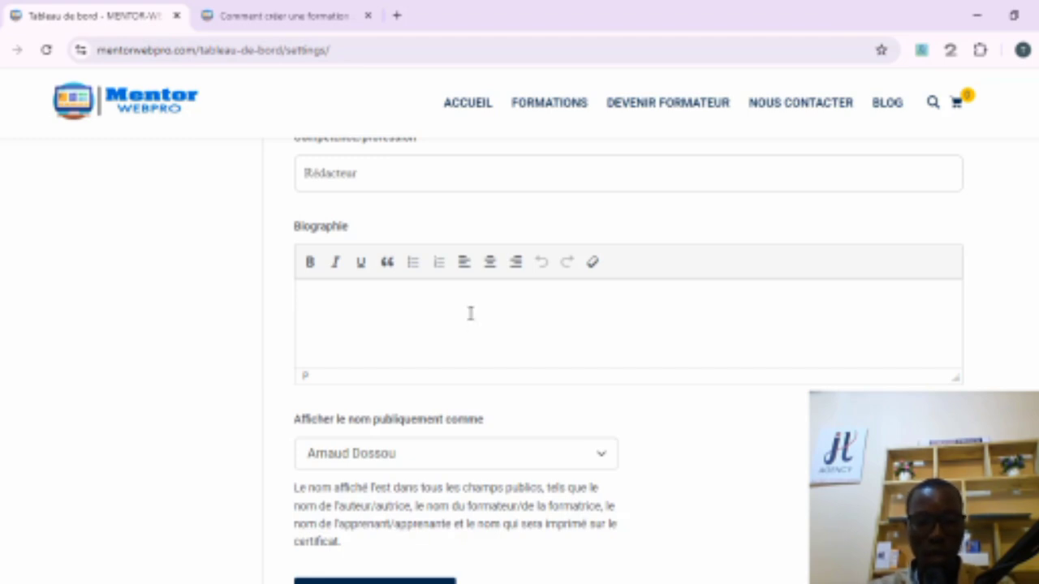
type("Je s")
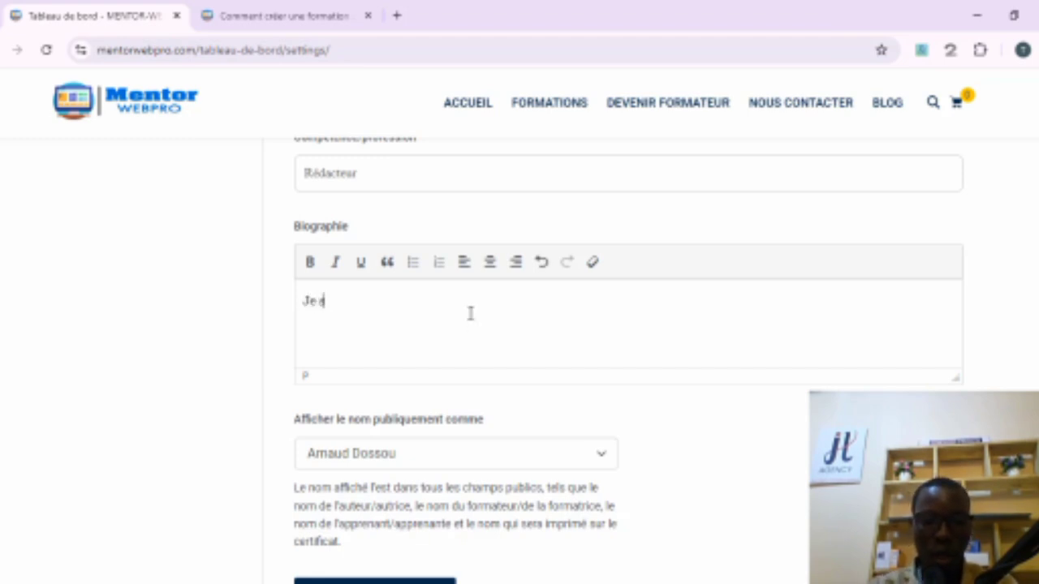
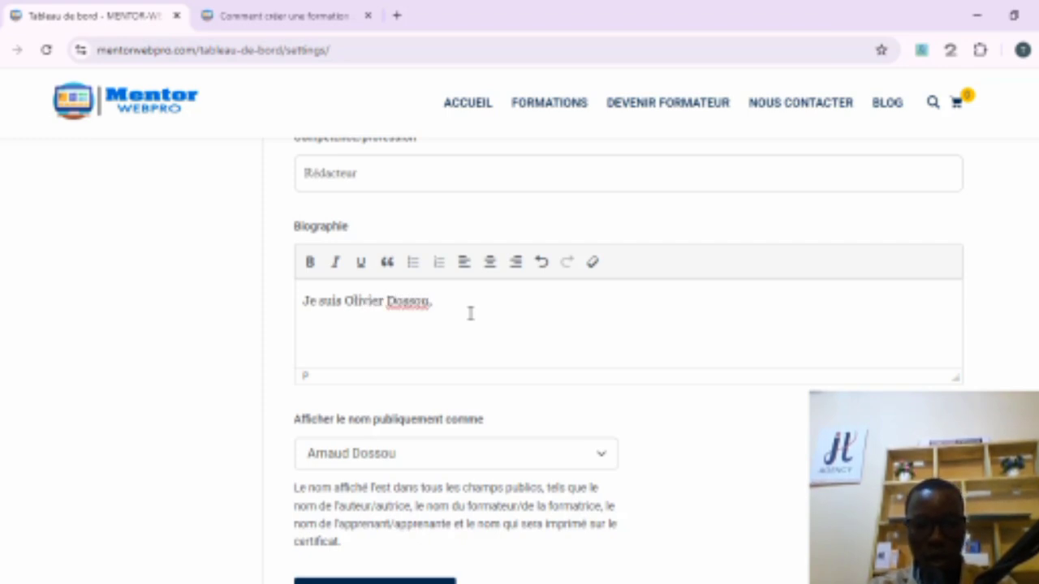
type("je suis")
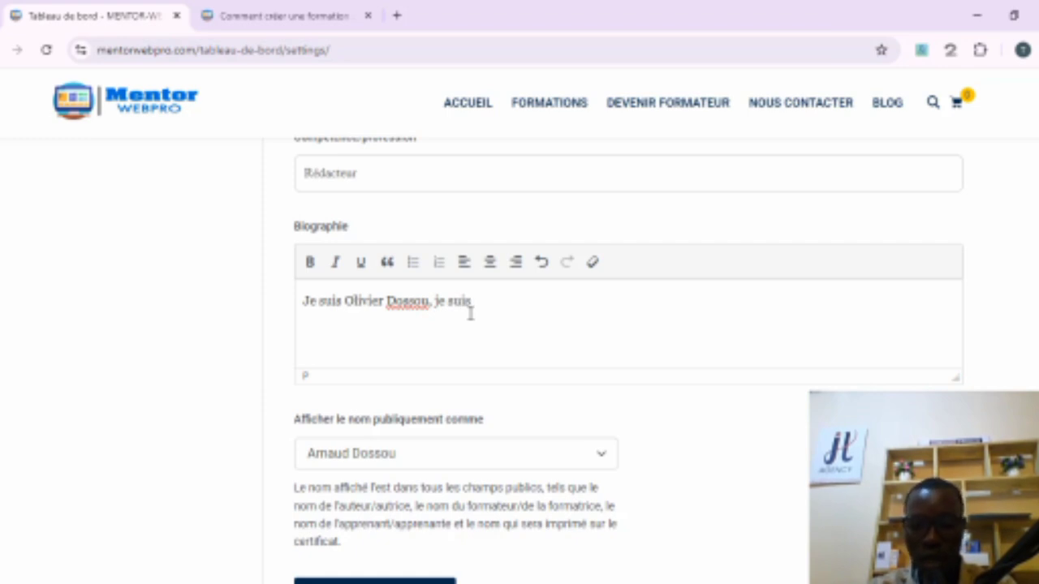
type("7")
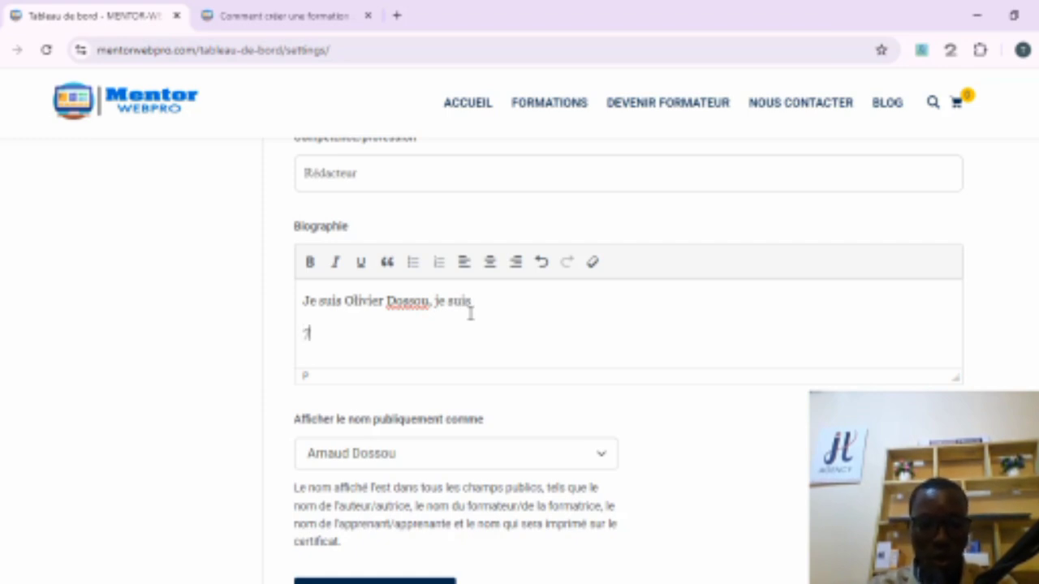
type(" ans d'expé")
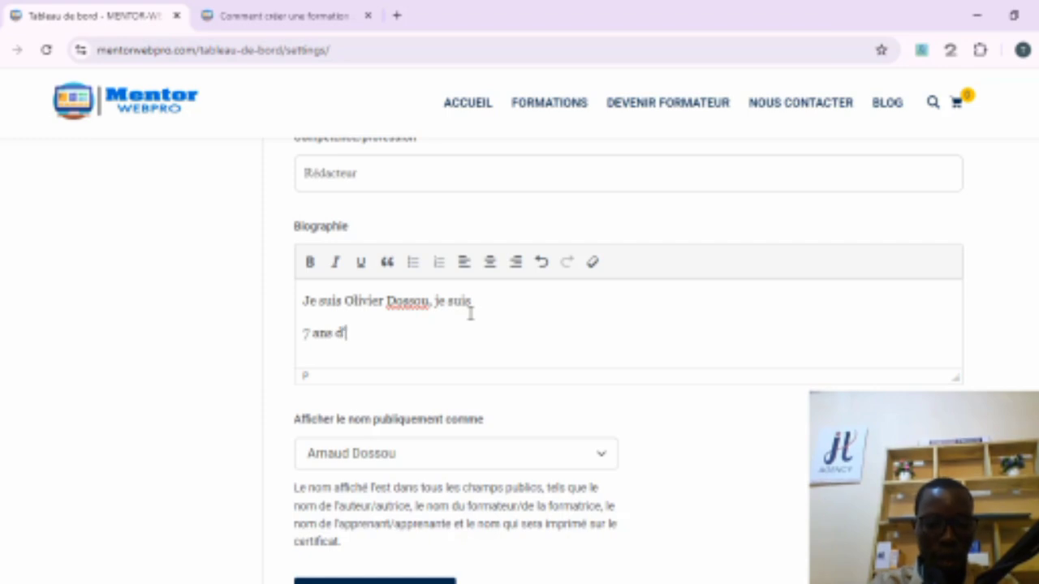
type("rience")
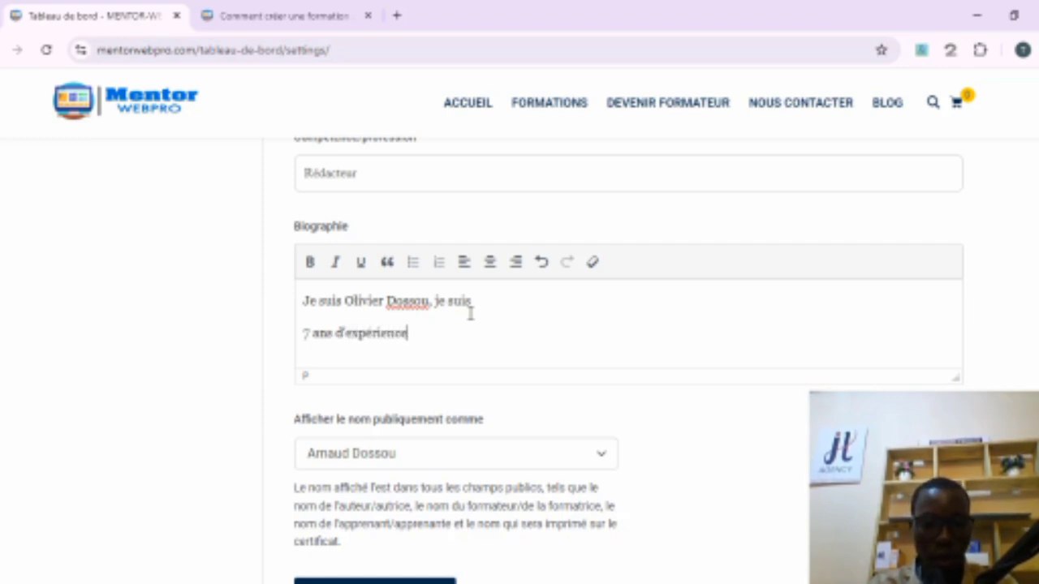
type("s dans le do")
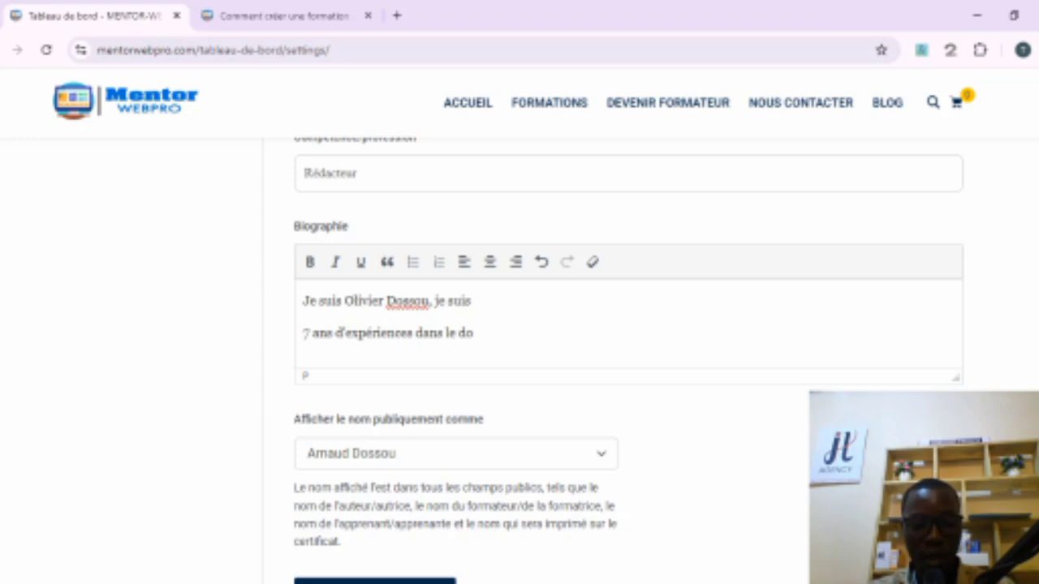
Step: Open the public display name list, keep the full first and last name, and update the profile
scroll(519, 357, "down", 2)
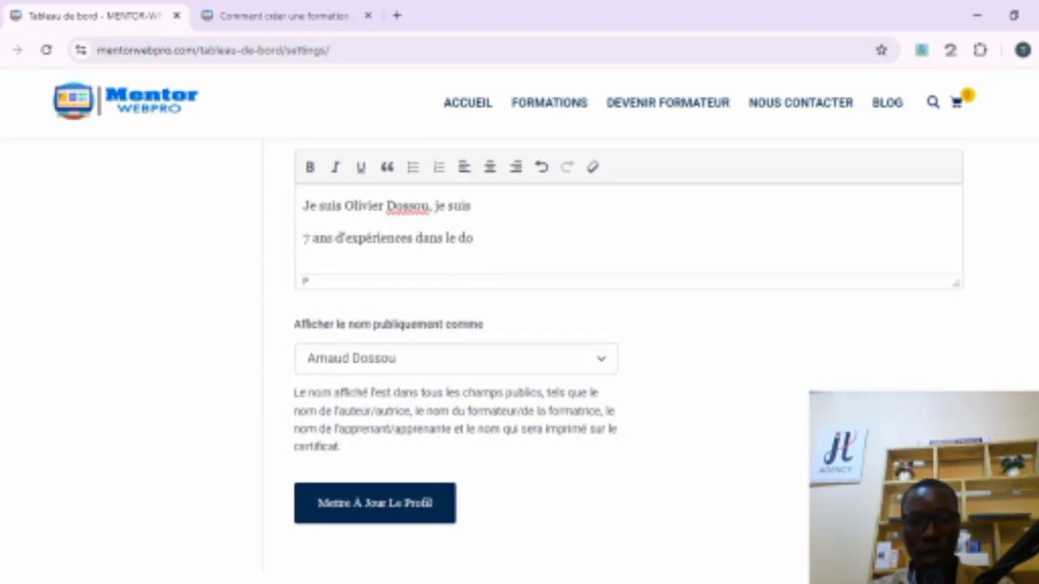
scroll(520, 357, "down", 1)
scroll(519, 357, "down", 1)
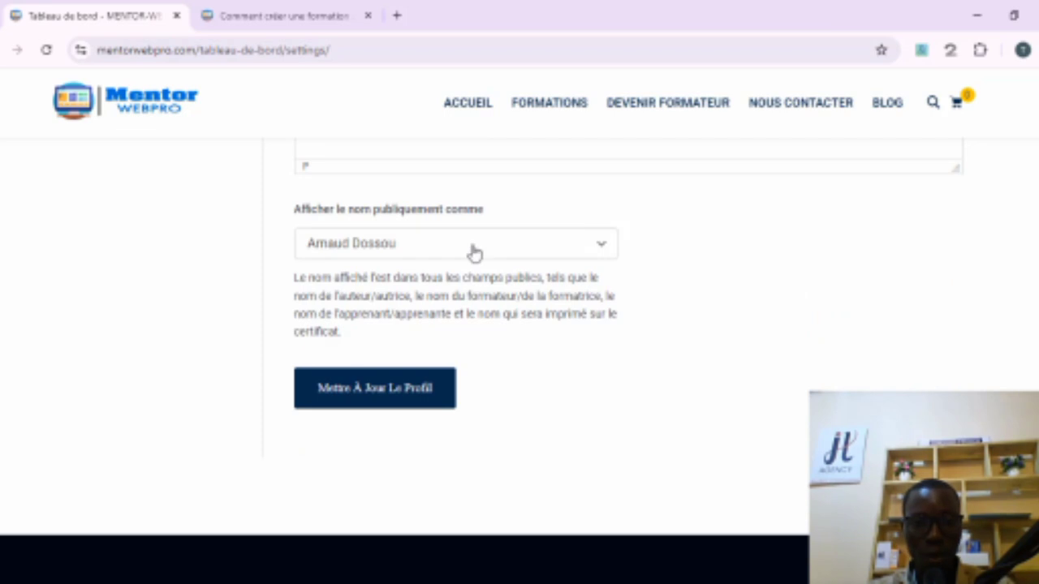
left_click(571, 241)
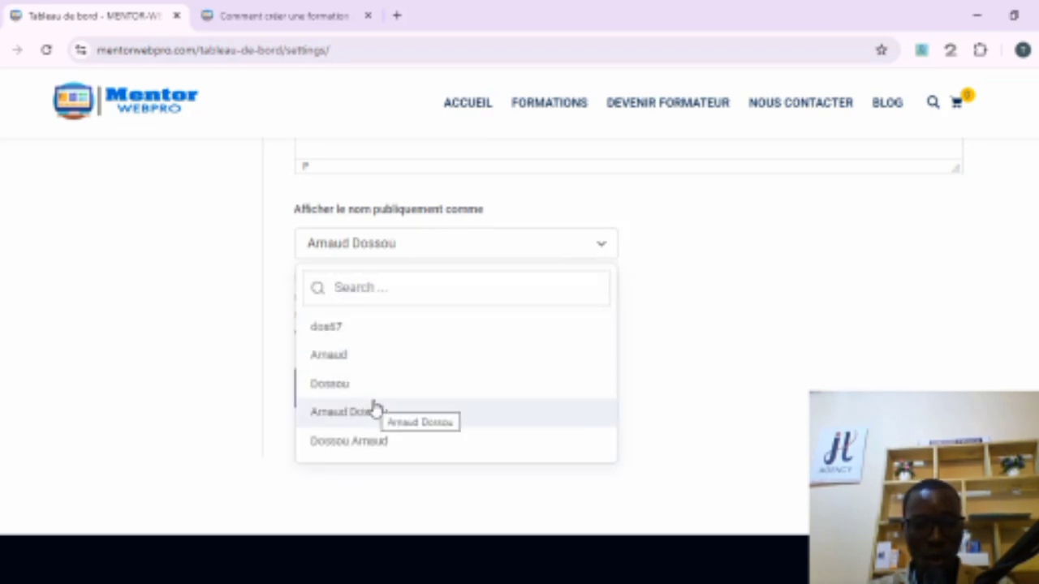
left_click(769, 273)
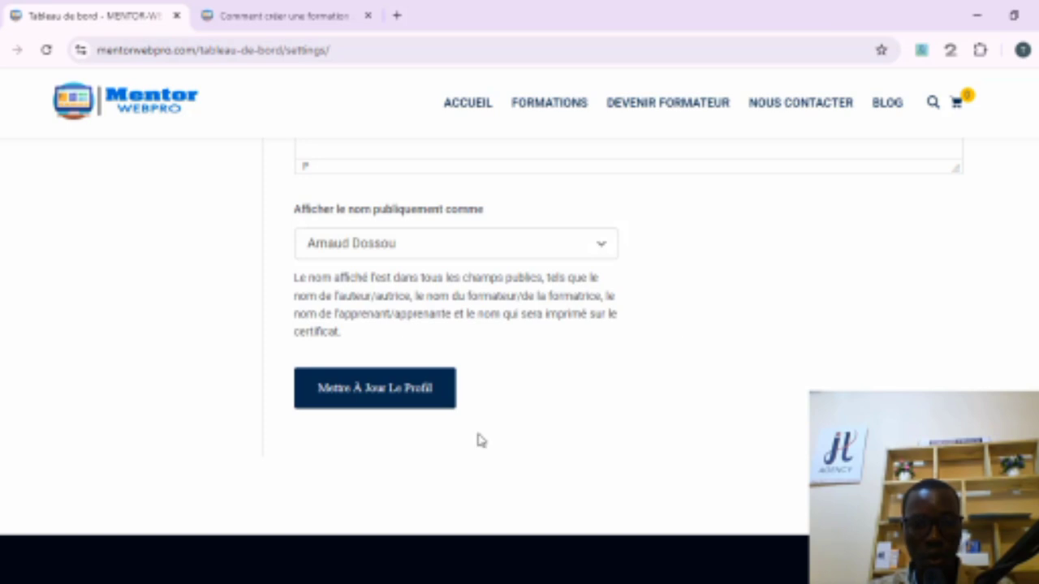
left_click(398, 396)
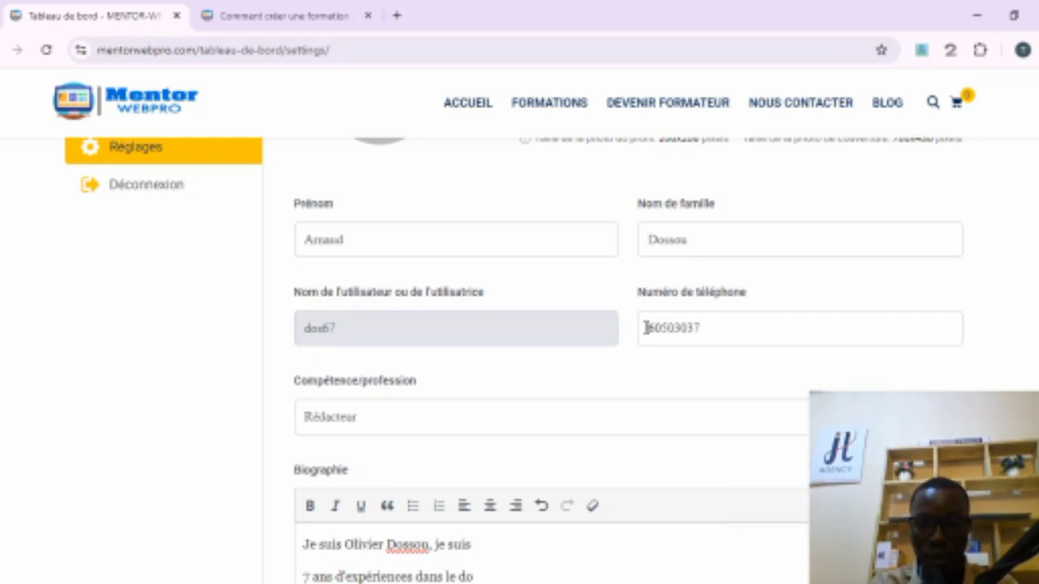
Step: Prefix the phone number with the country code and update the profile again
left_click(646, 328)
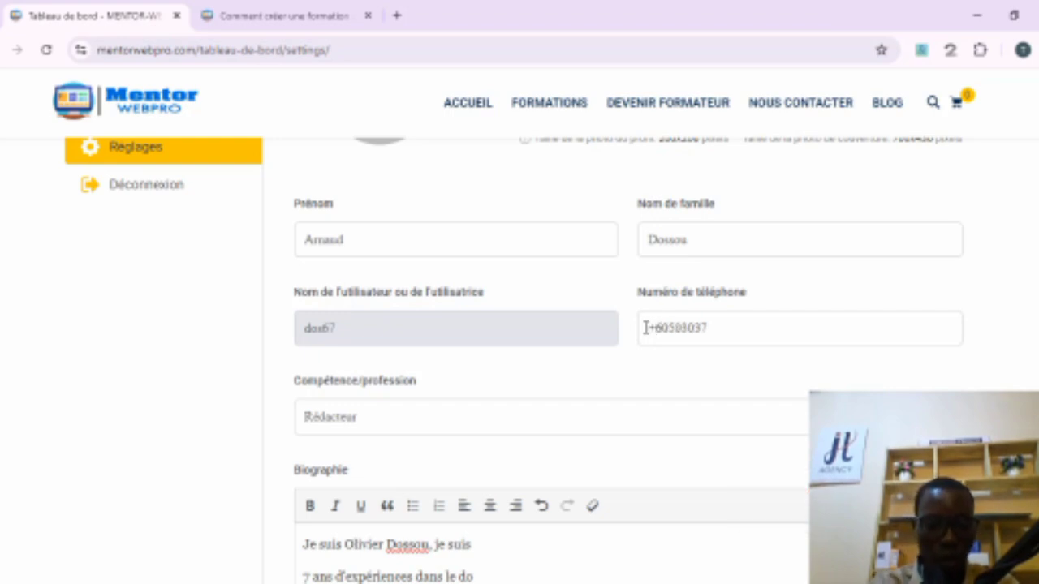
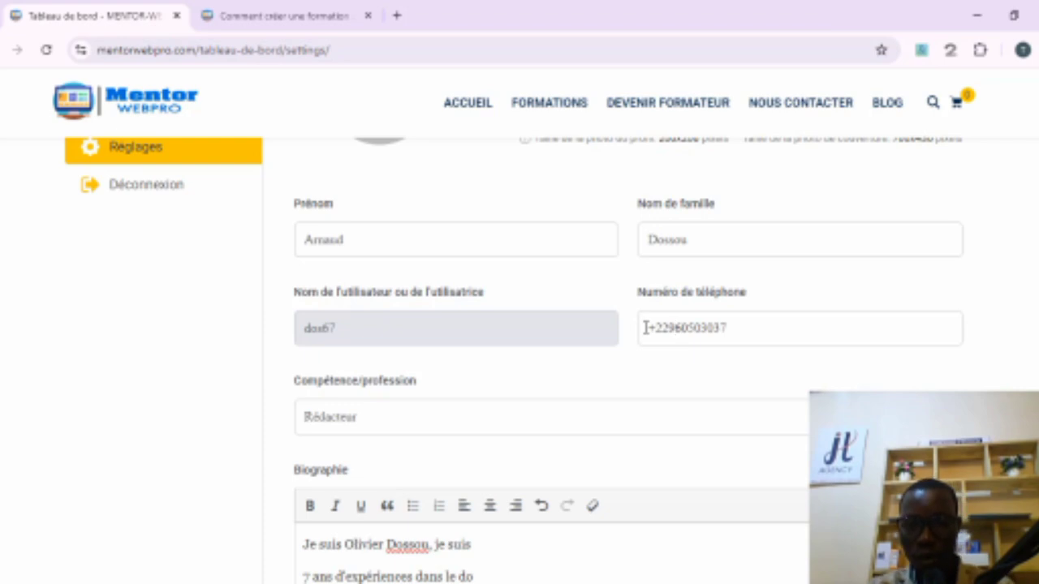
scroll(568, 325, "down", 5)
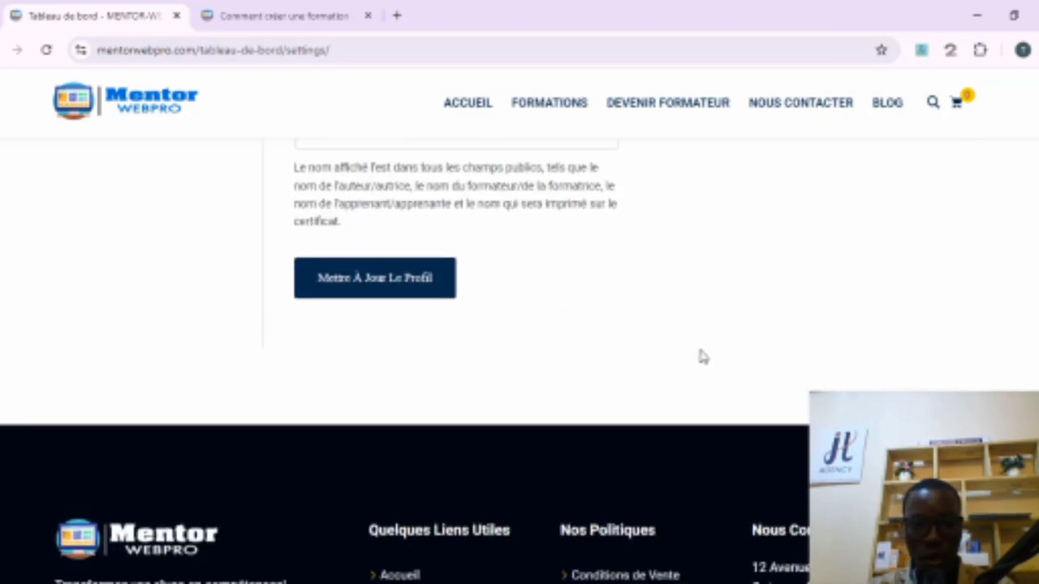
left_click(395, 279)
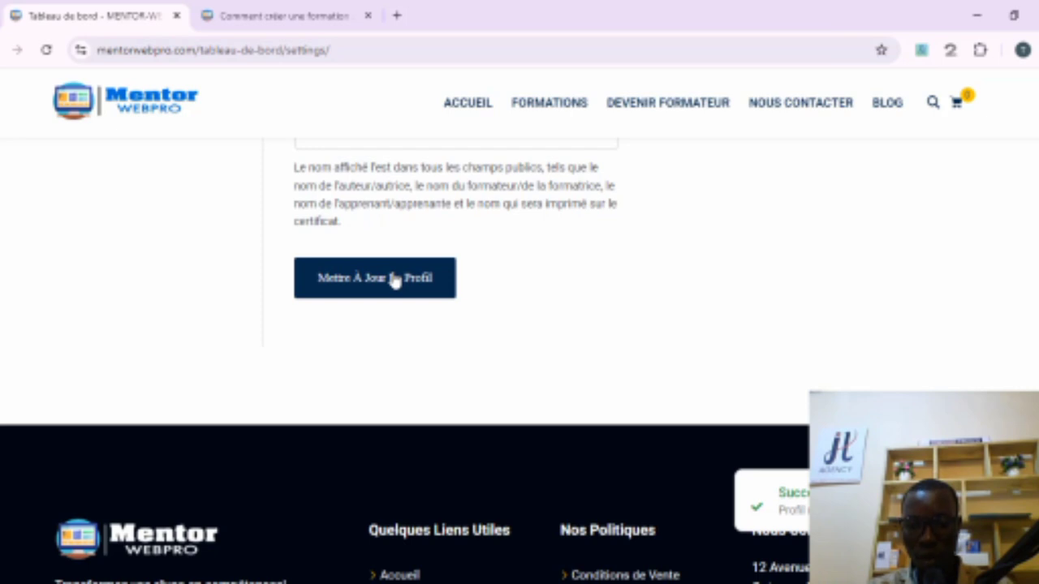
Step: Scroll back up through the settings page to review the saved profile
scroll(481, 255, "up", 5)
scroll(479, 255, "up", 6)
scroll(478, 257, "down", 2)
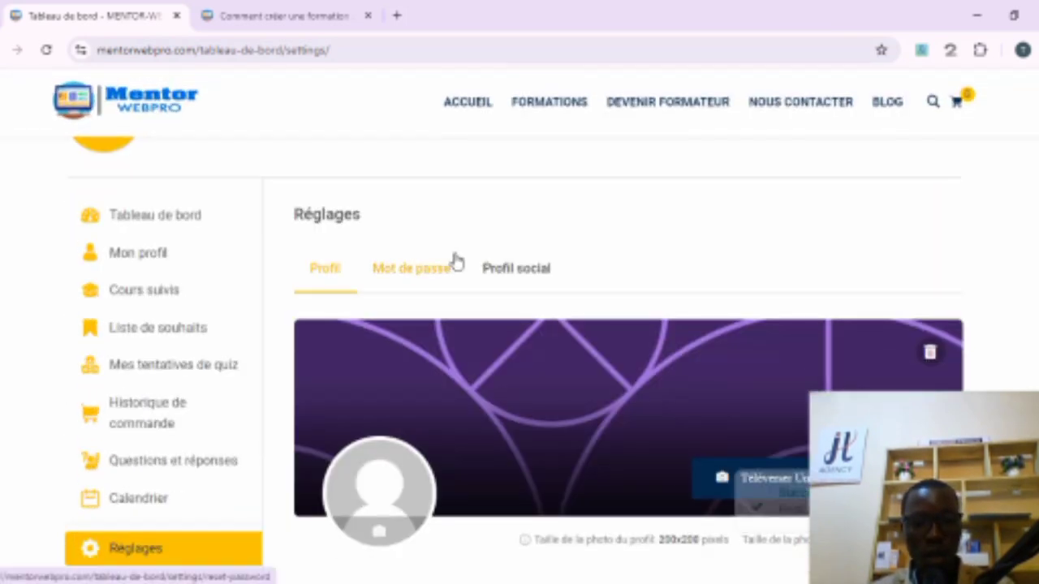
scroll(456, 261, "down", 1)
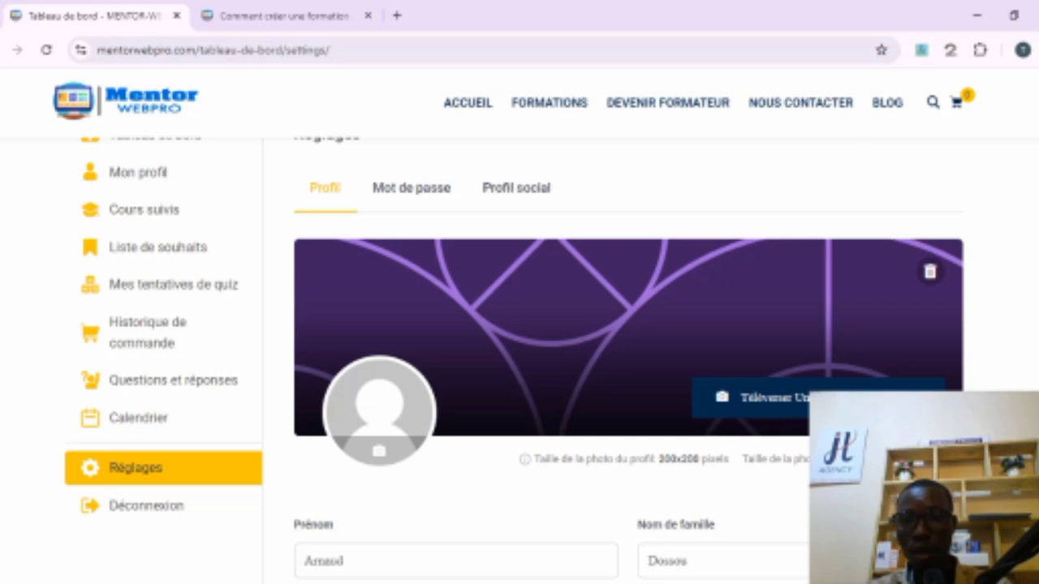
scroll(519, 325, "up", 5)
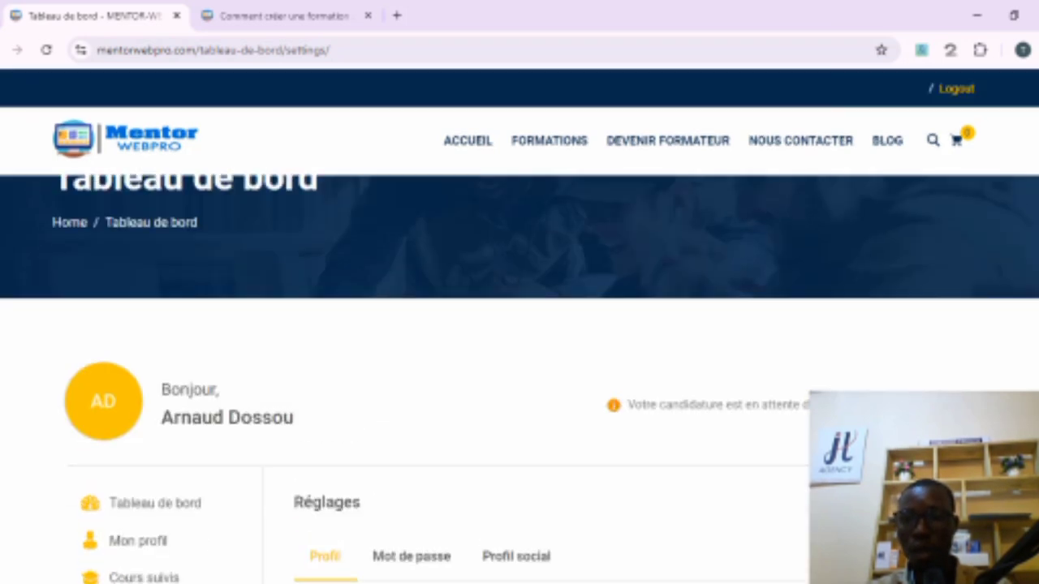
scroll(520, 365, "up", 1)
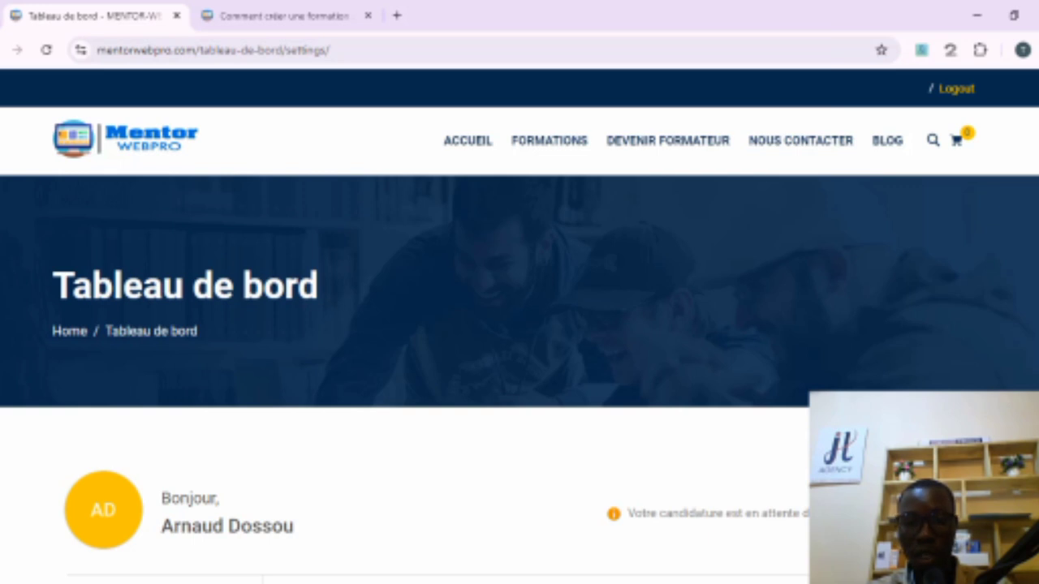
Step: Open the social profile settings tab and review the social network link fields
scroll(519, 366, "down", 5)
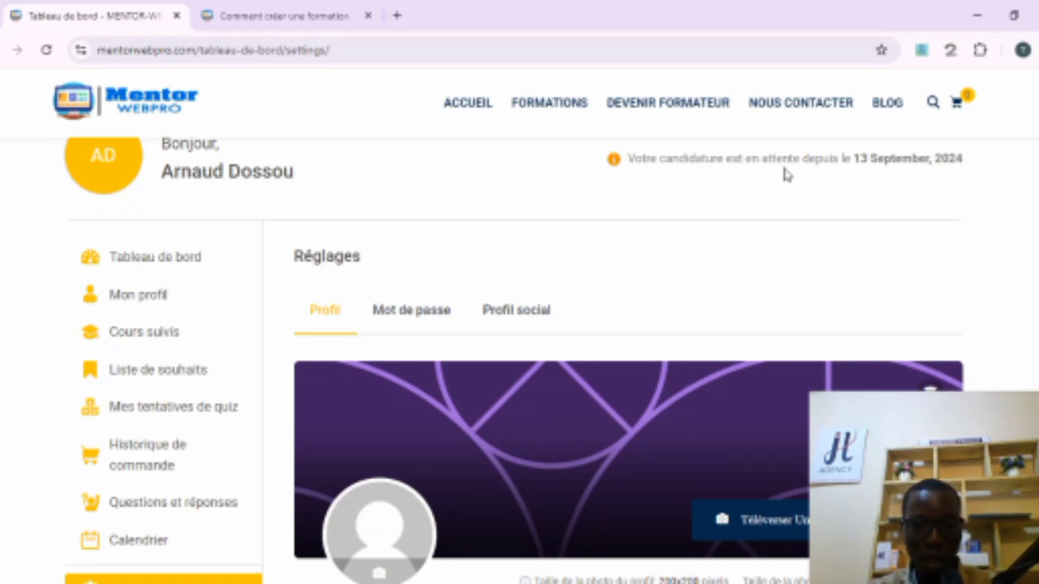
left_click(504, 311)
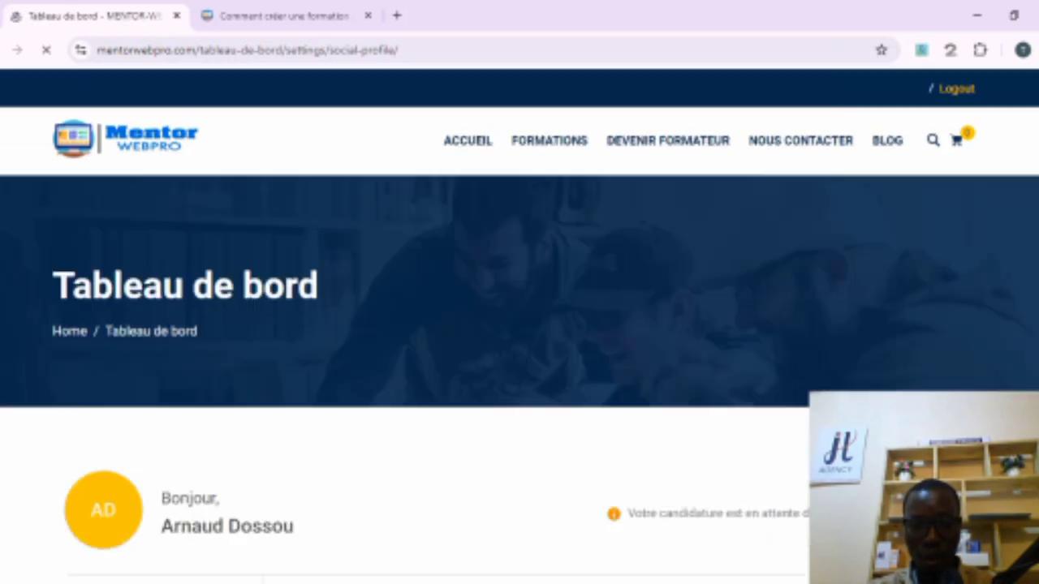
scroll(520, 324, "down", 5)
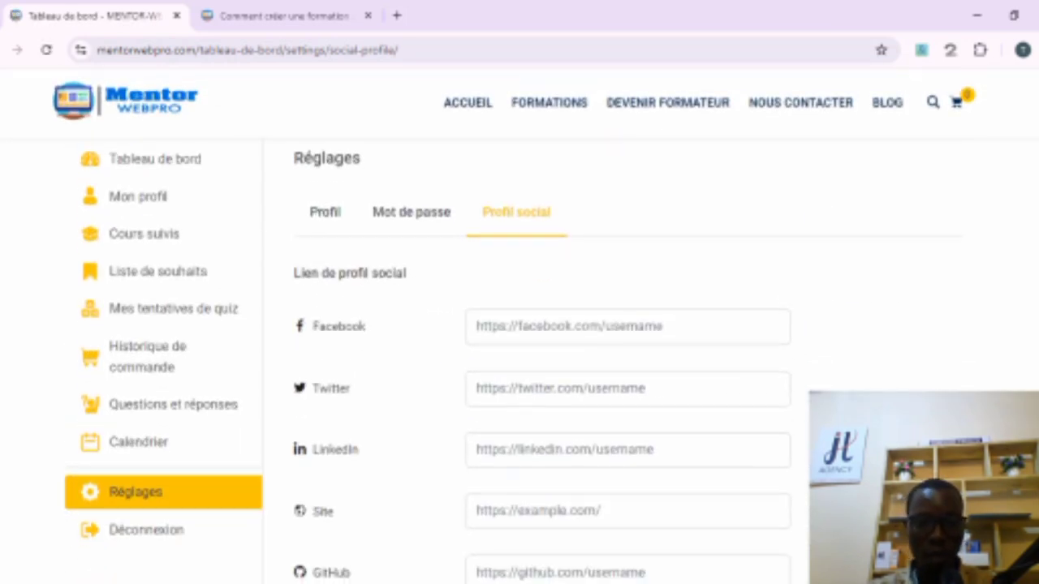
scroll(519, 357, "down", 2)
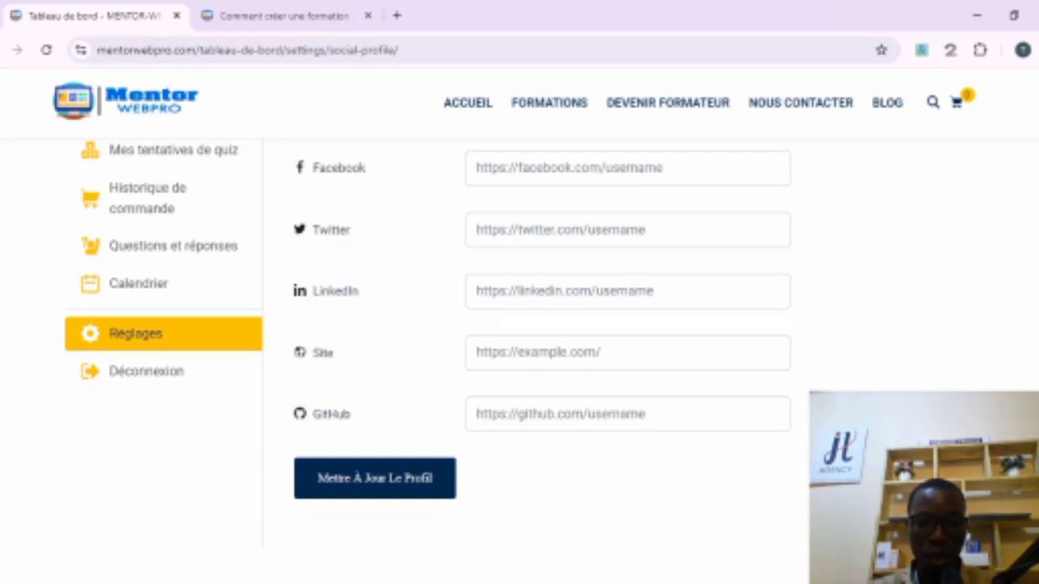
scroll(428, 324, "up", 1)
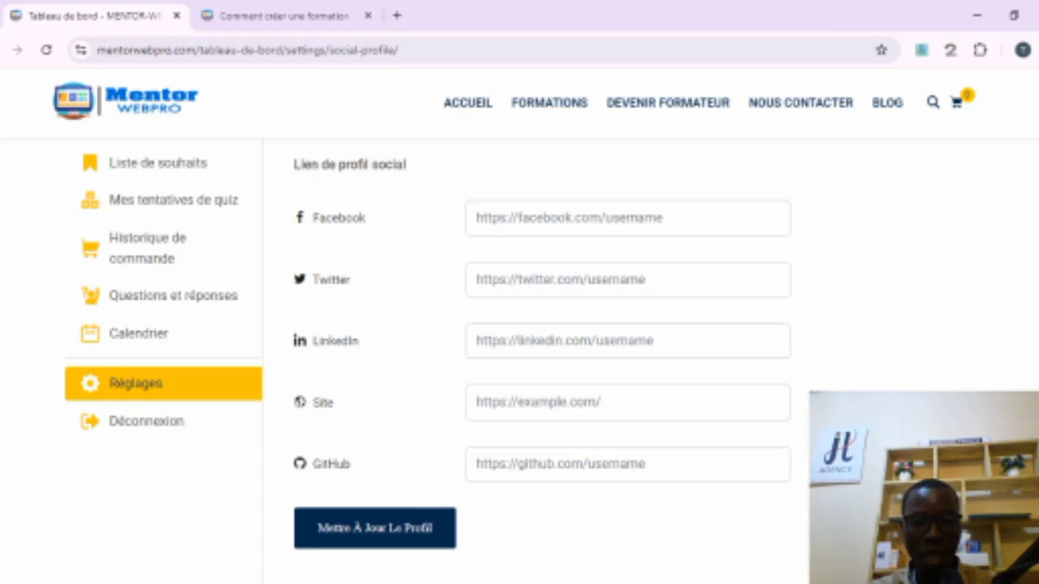
scroll(520, 357, "up", 1)
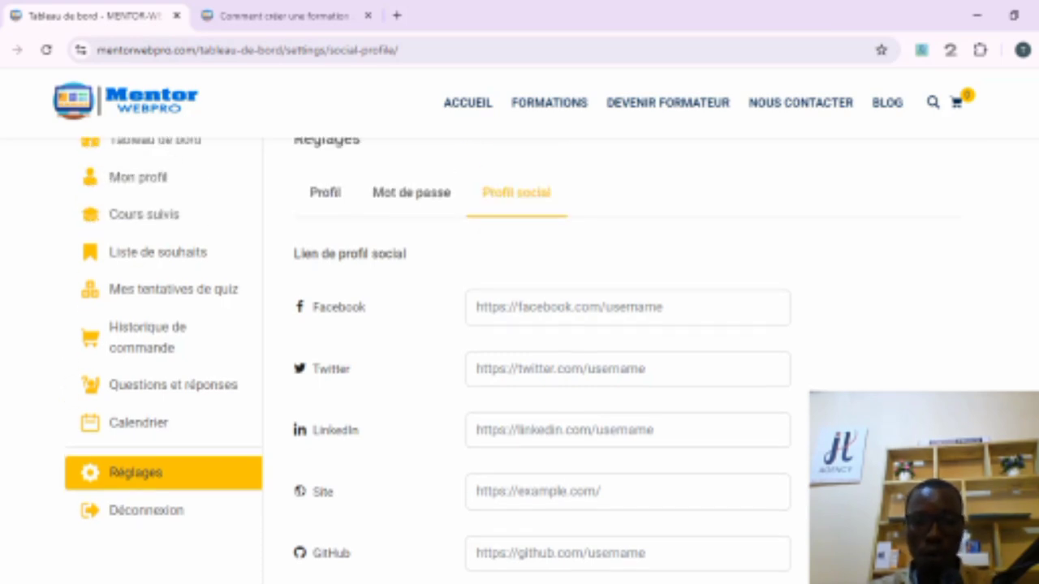
scroll(428, 360, "up", 1)
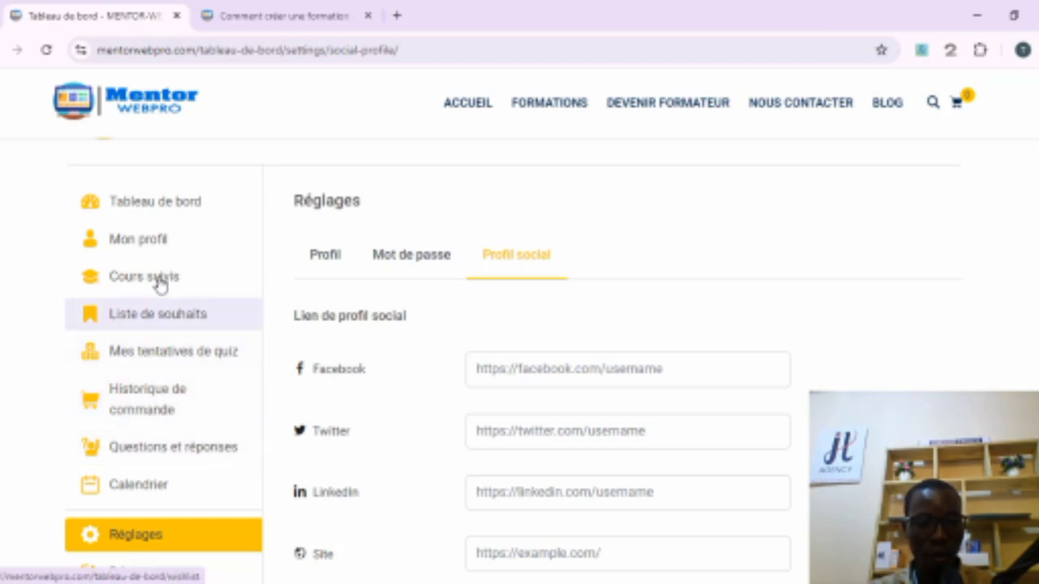
Step: Return to the dashboard overview page
left_click(161, 207)
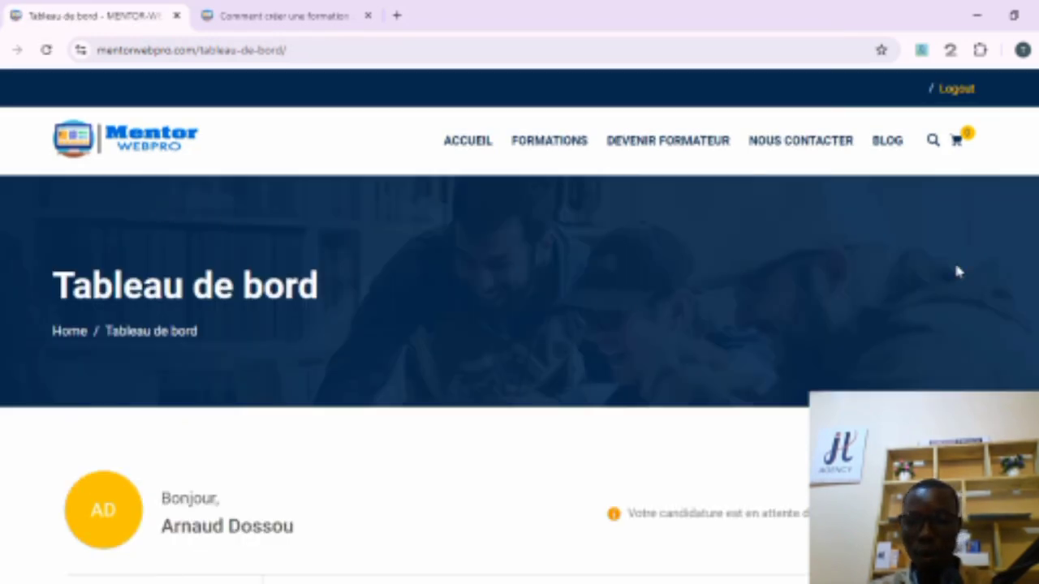
scroll(987, 207, "down", 5)
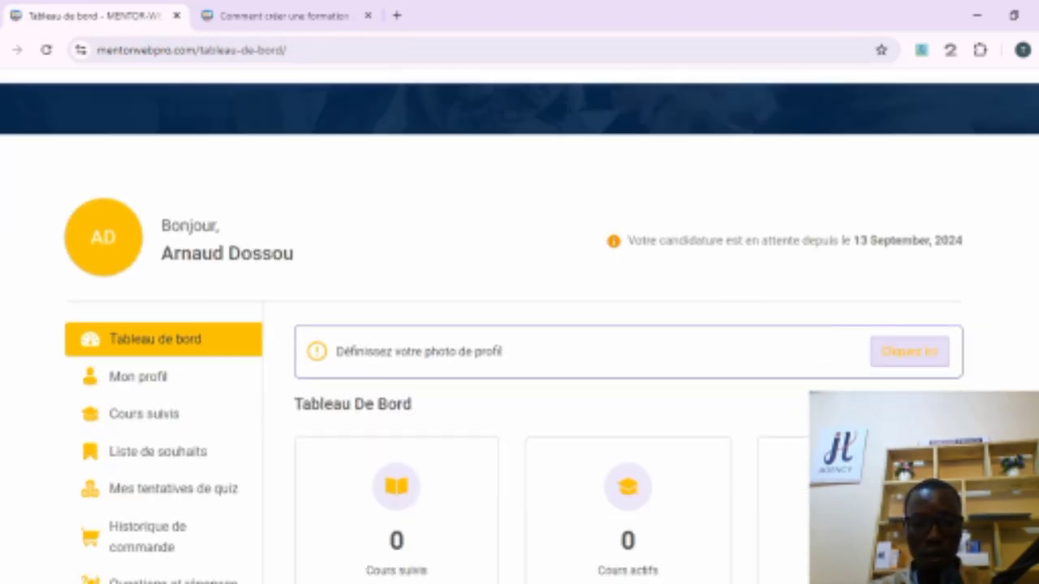
scroll(775, 533, "down", 2)
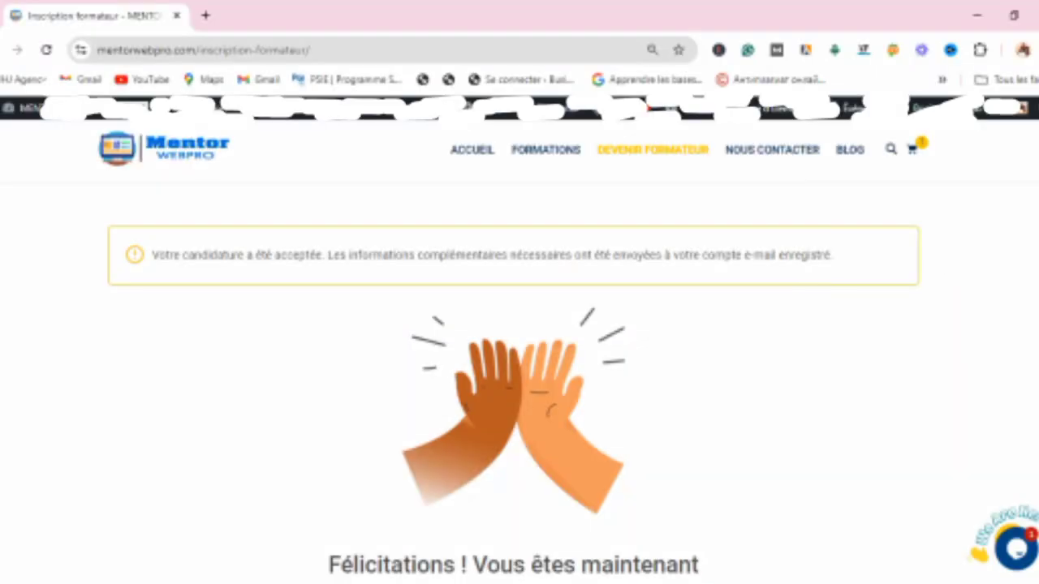
Step: Highlight the trainer application acceptance message, then continue to the trainer dashboard
scroll(514, 398, "down", 1)
scroll(514, 397, "up", 1)
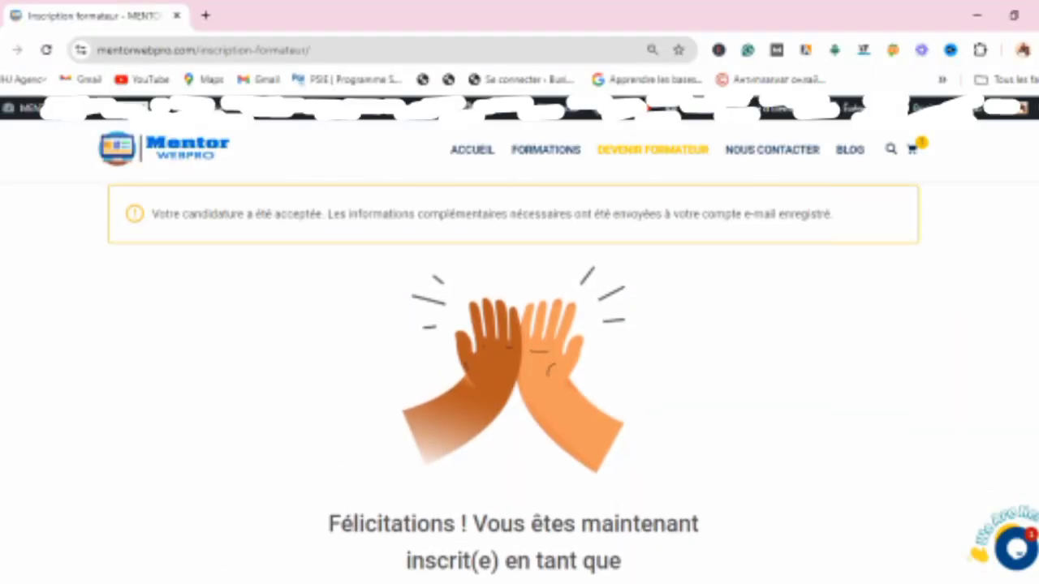
left_click_drag(153, 216, 865, 213)
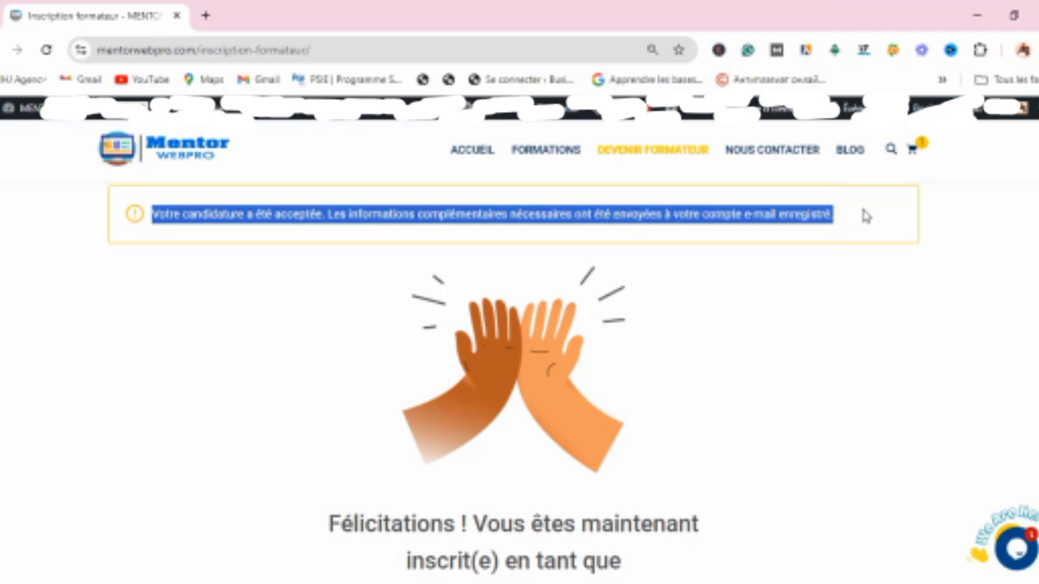
left_click(908, 312)
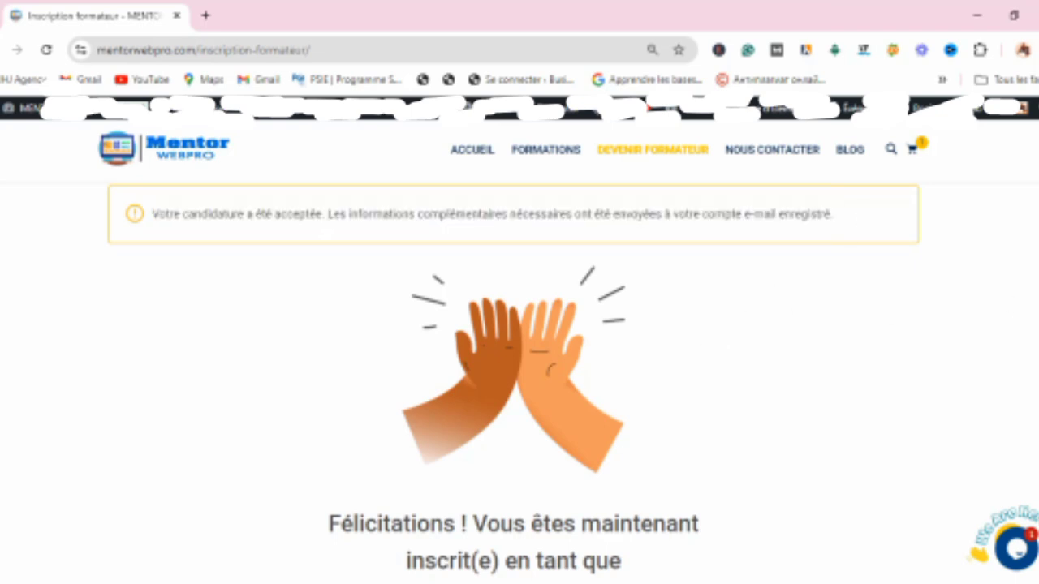
scroll(519, 365, "down", 2)
scroll(520, 365, "down", 1)
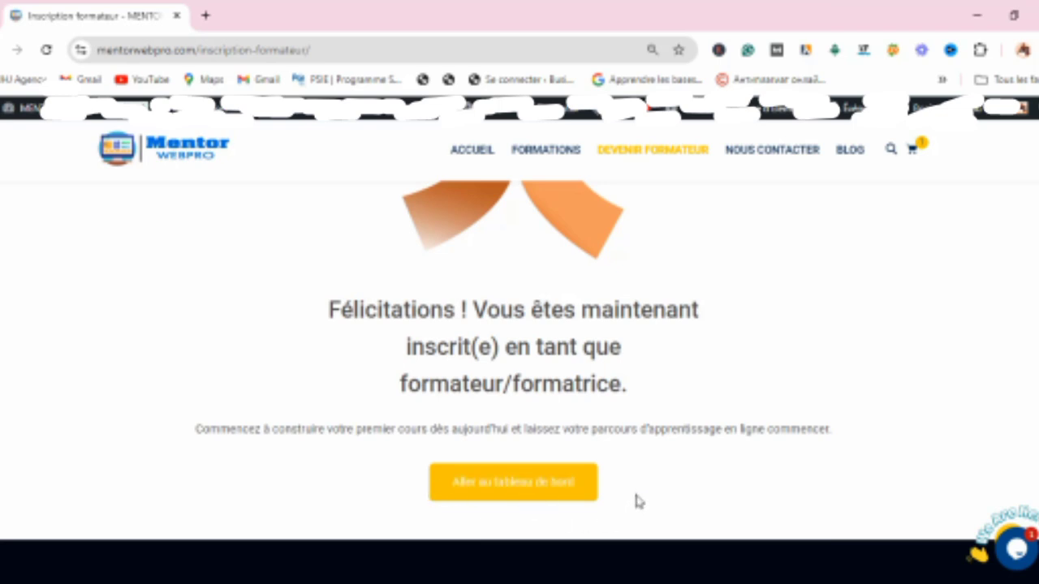
left_click(569, 489)
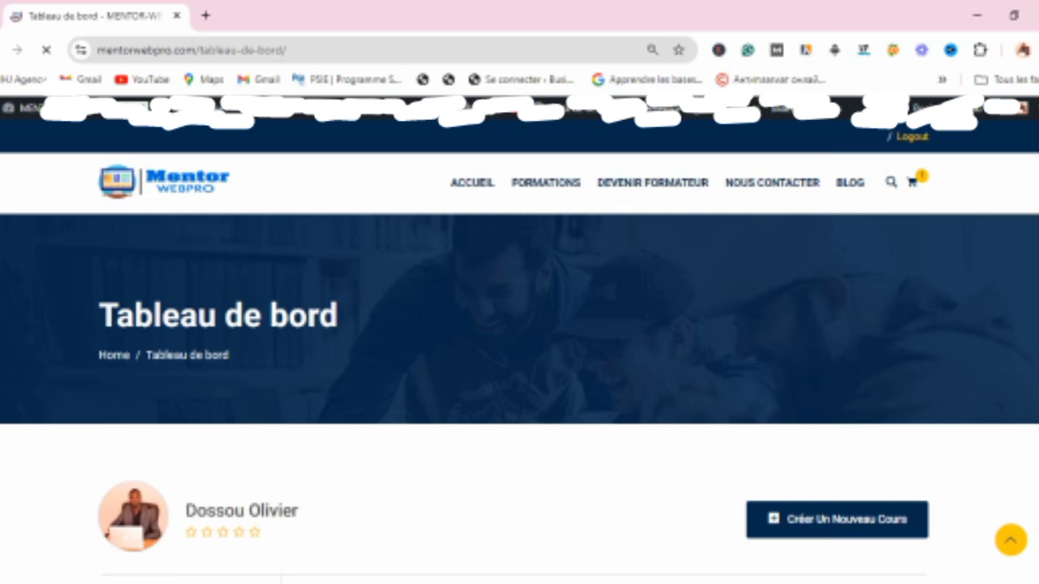
Step: Examine the trainer dashboard's profile completion panel, statistics tiles and course list
scroll(519, 341, "down", 4)
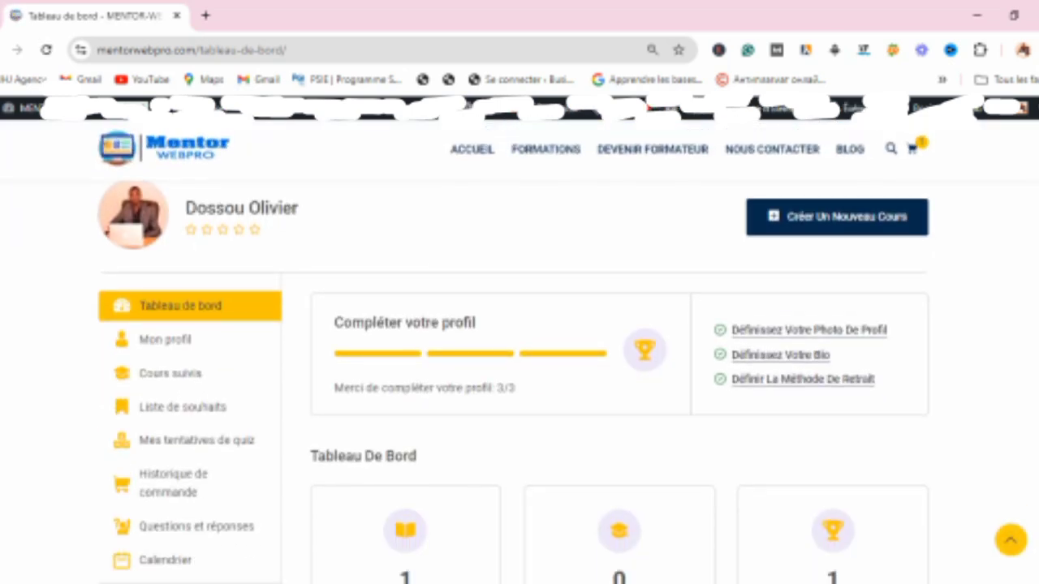
scroll(520, 341, "down", 3)
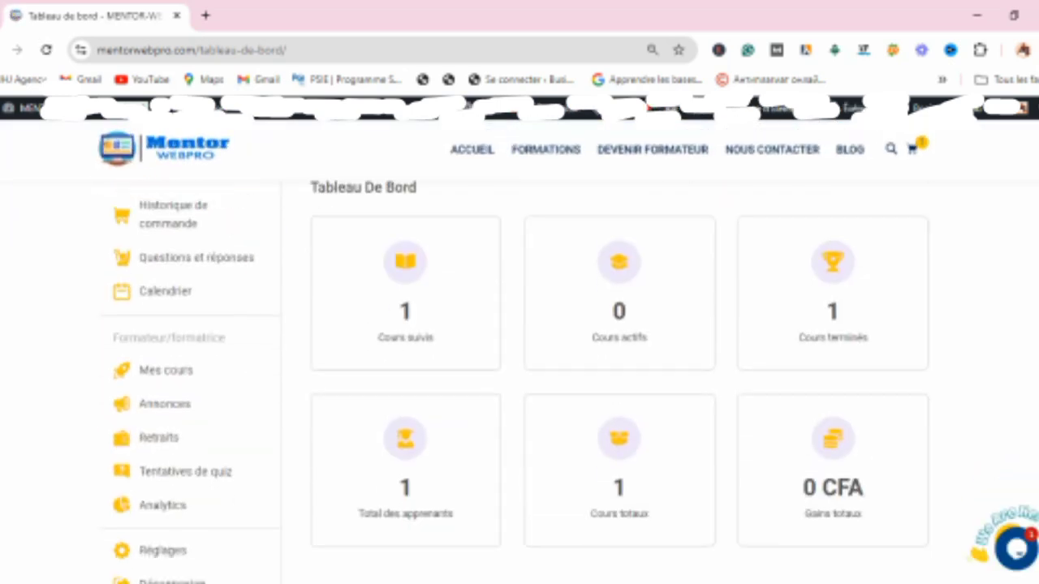
scroll(519, 365, "down", 1)
scroll(519, 379, "up", 1)
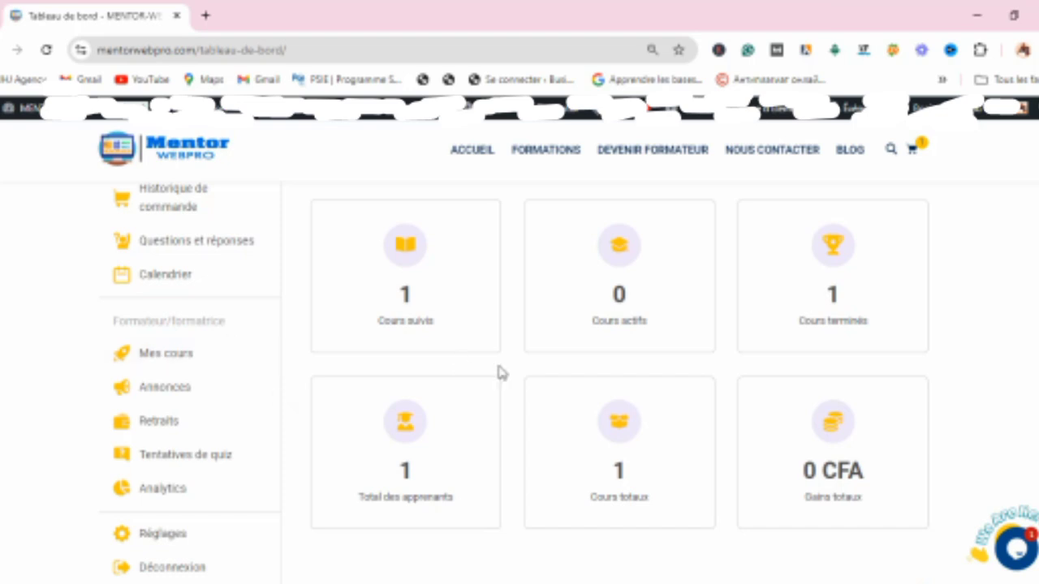
scroll(520, 378, "up", 3)
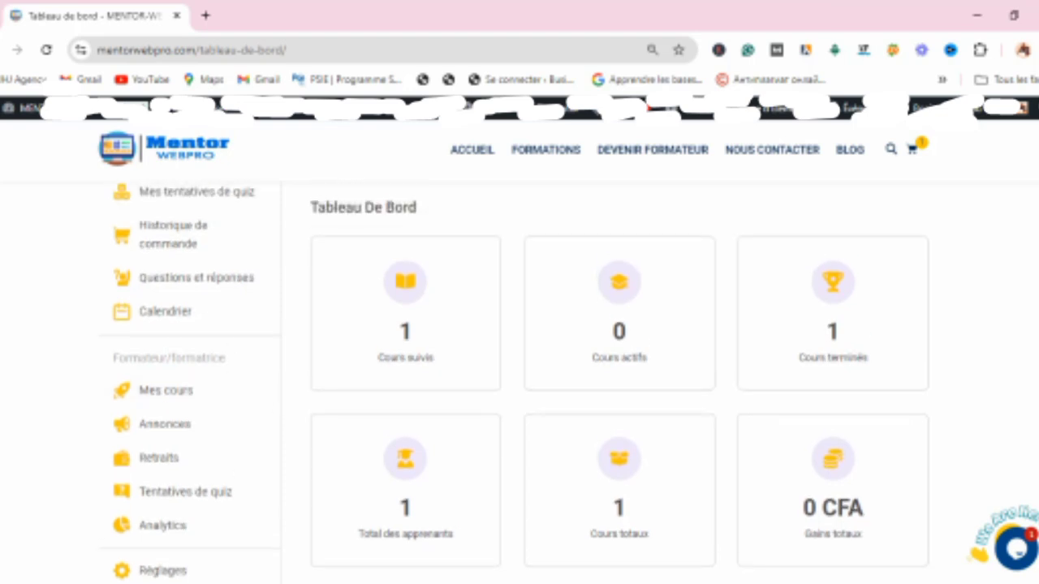
scroll(519, 378, "up", 1)
scroll(519, 378, "down", 3)
scroll(519, 378, "down", 2)
scroll(519, 378, "up", 3)
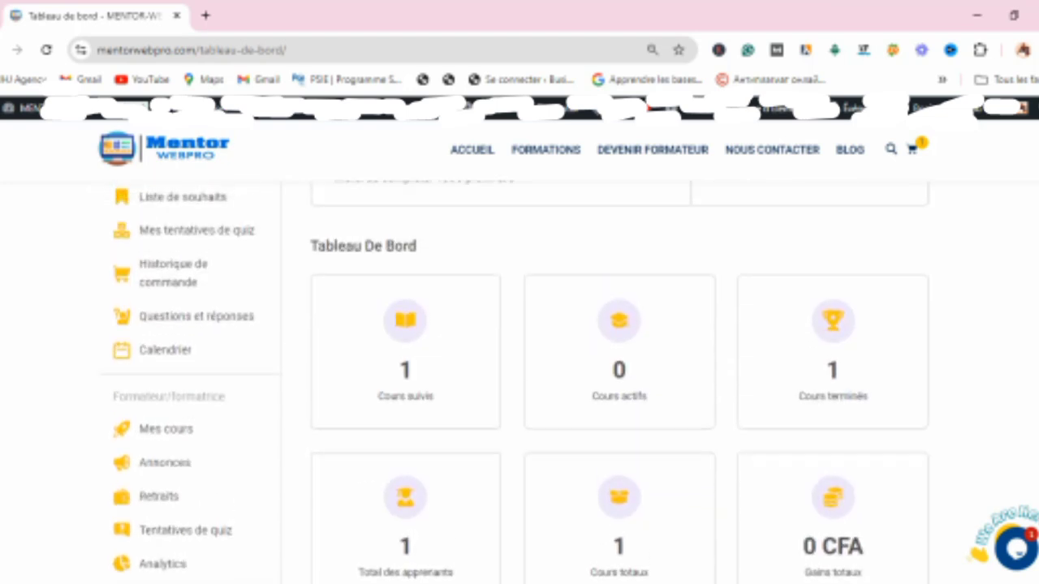
scroll(520, 378, "up", 3)
scroll(519, 379, "up", 1)
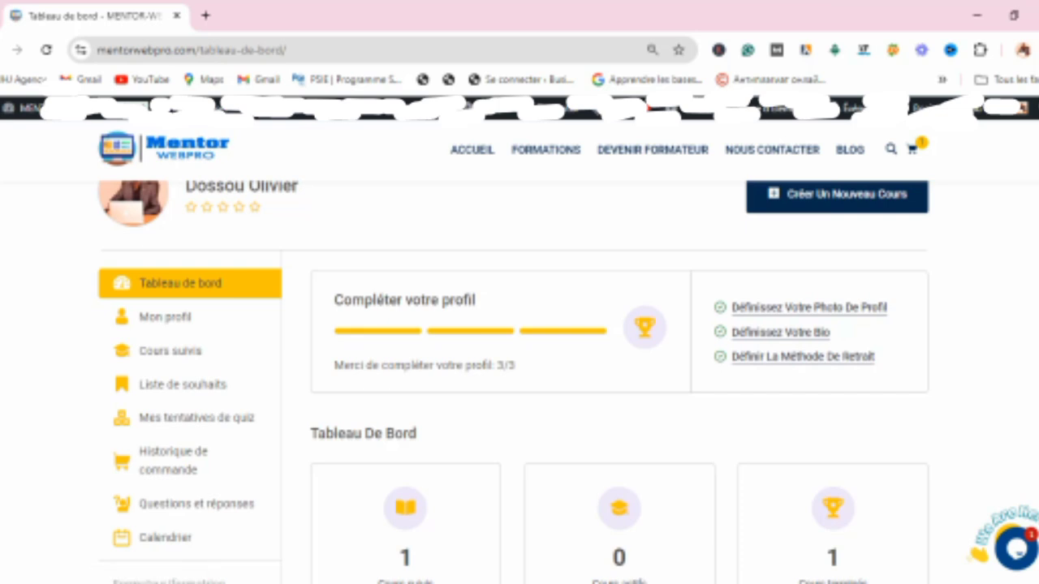
scroll(520, 381, "down", 5)
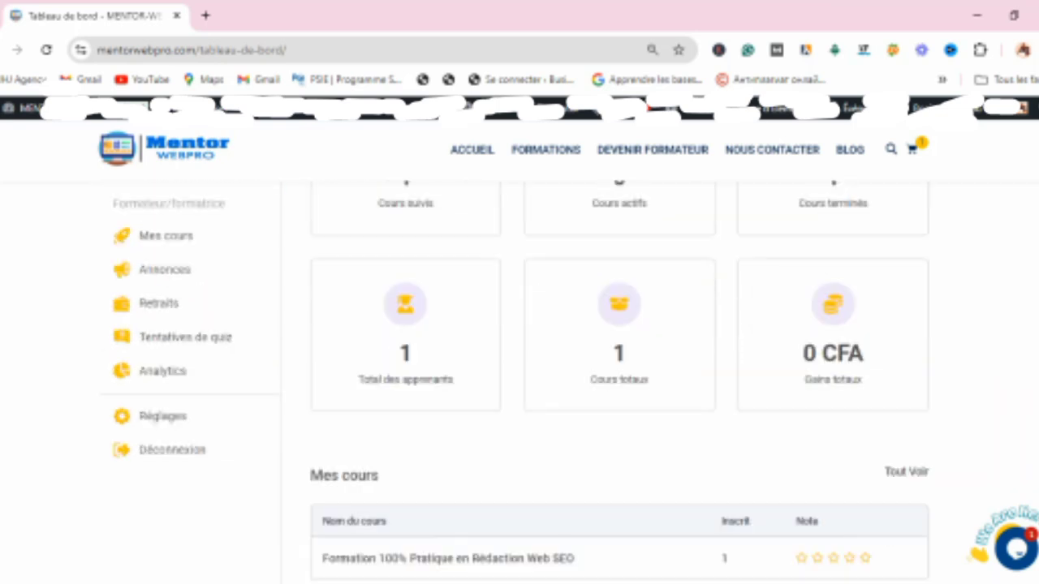
scroll(520, 377, "up", 3)
scroll(519, 377, "down", 1)
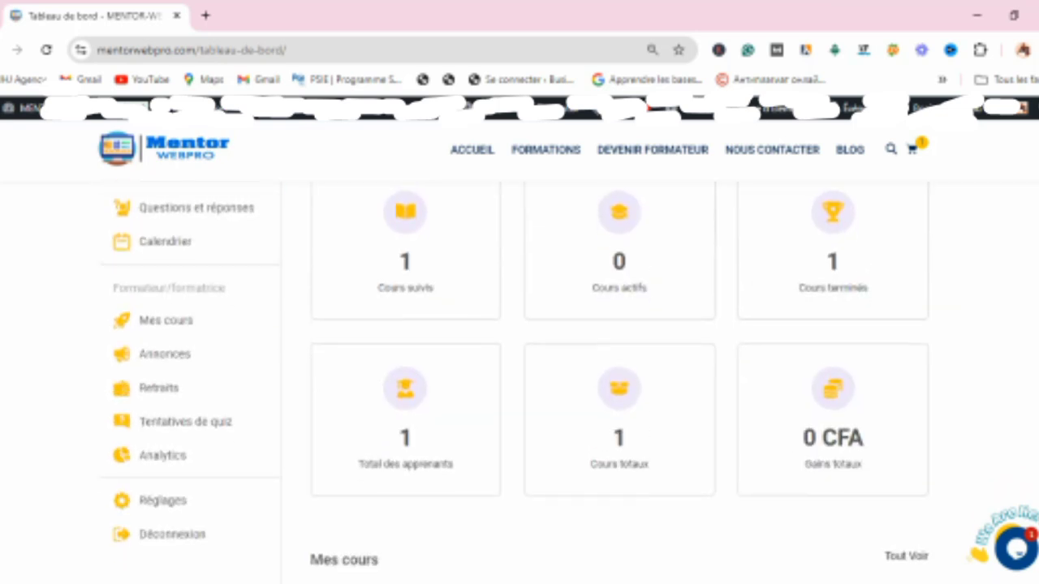
scroll(520, 377, "up", 2)
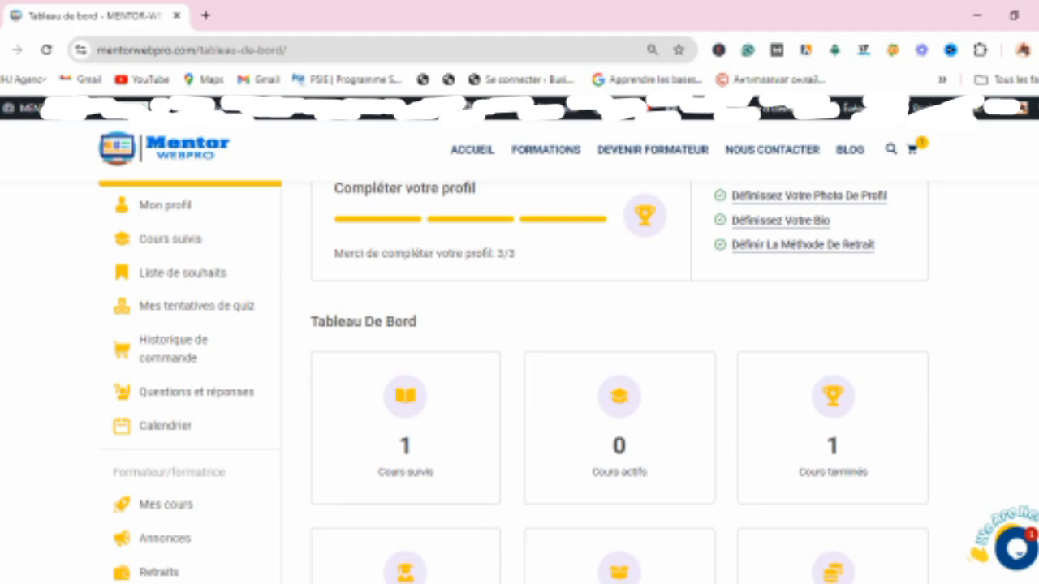
scroll(520, 377, "up", 1)
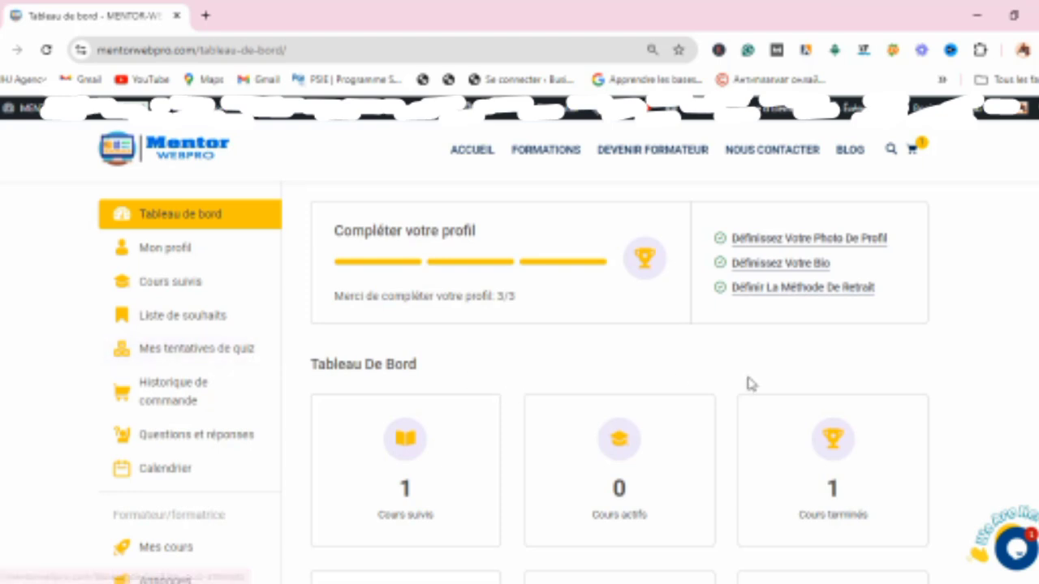
scroll(697, 404, "down", 3)
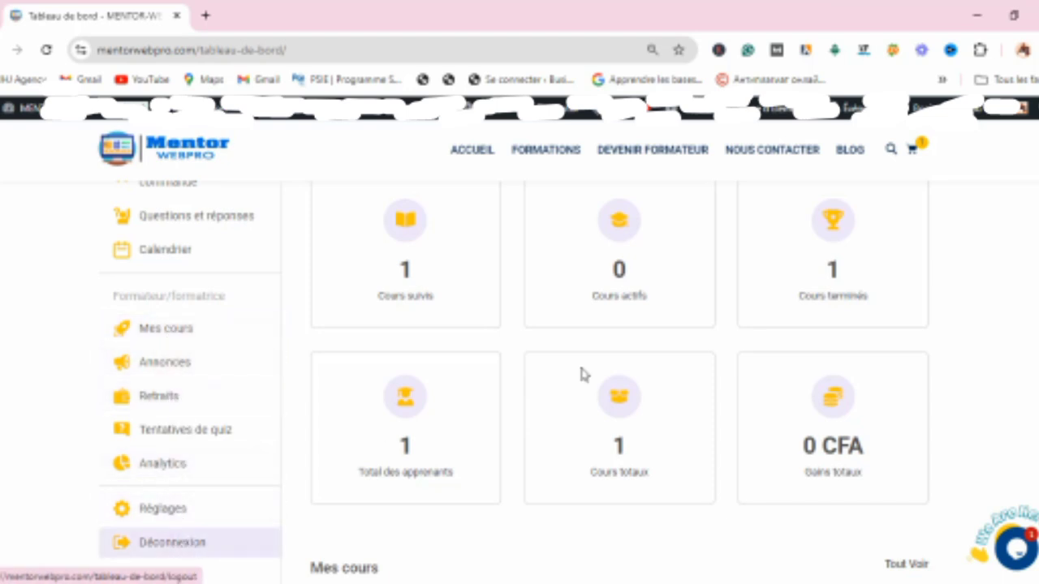
scroll(828, 325, "up", 4)
Step: Start creating a new course and set its title to SEO
left_click(827, 225)
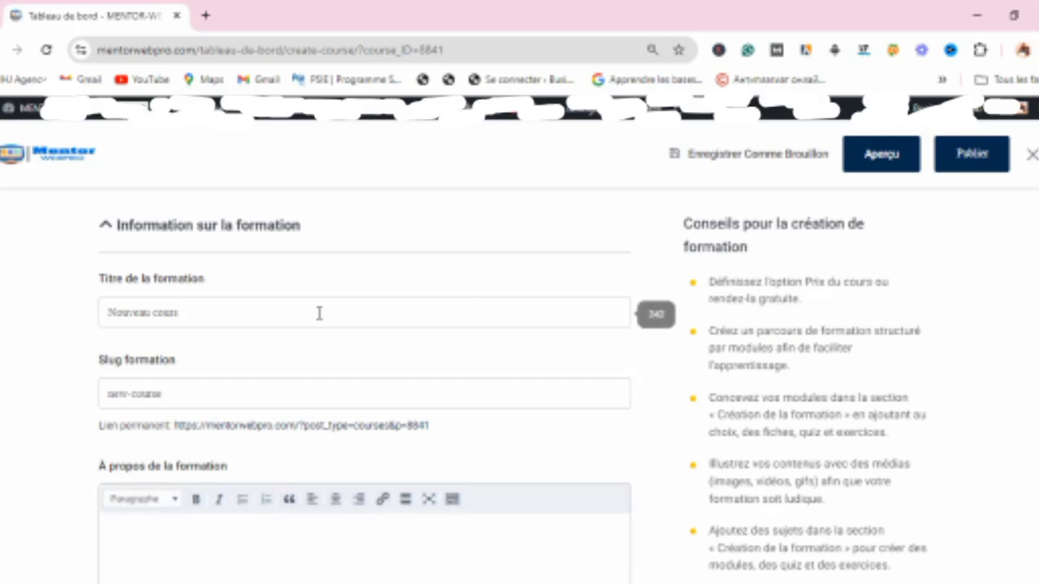
left_click(179, 311)
key("BackSpace")
key("BackSpace")
key("BackSpace")
key("BackSpace")
key("BackSpace")
key("BackSpace")
key("BackSpace")
key("BackSpace")
key("BackSpace")
key("BackSpace")
key("BackSpace")
key("BackSpace")
key("BackSpace")
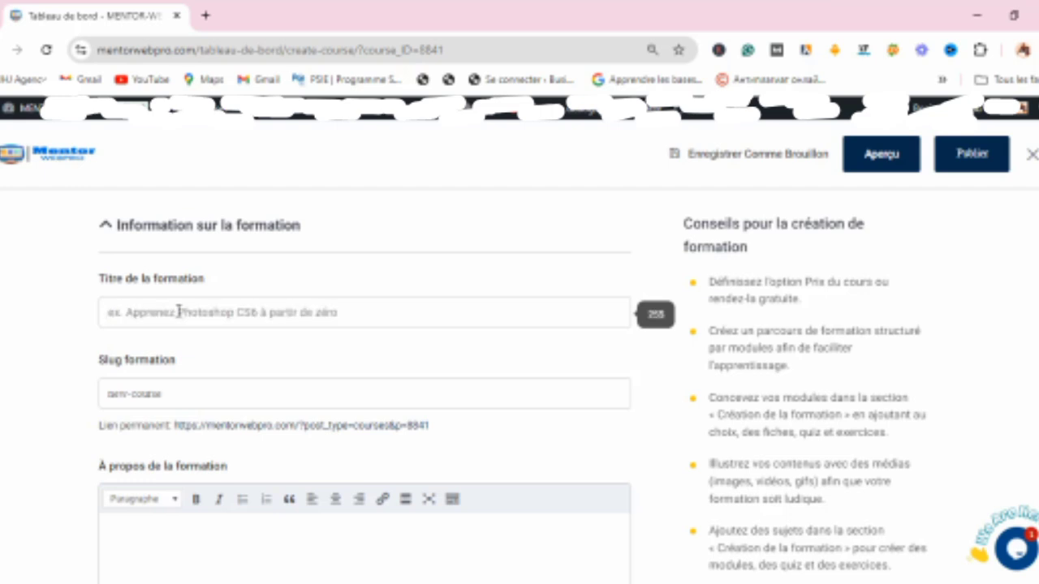
type("SEO")
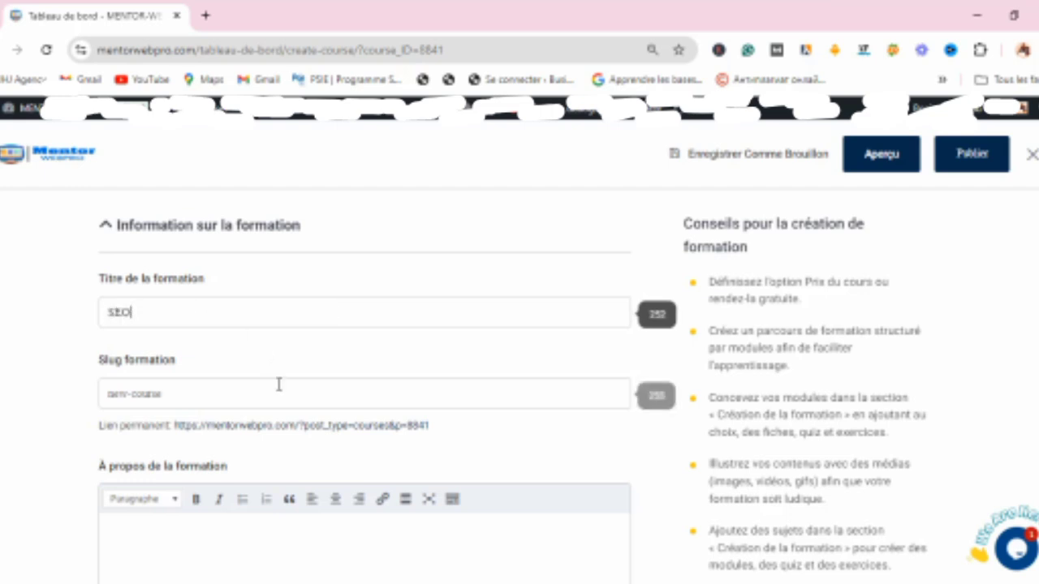
Step: Set the course slug to Formation-seo
left_click(237, 394)
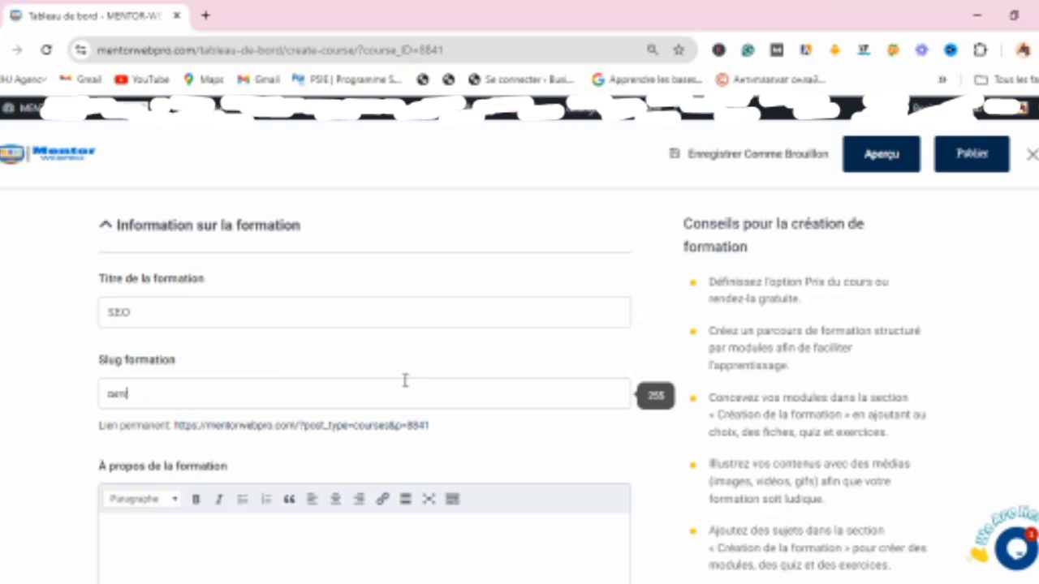
key("BackSpace")
key("BackSpace")
key("BackSpace")
key("BackSpace")
type("rormation-seo")
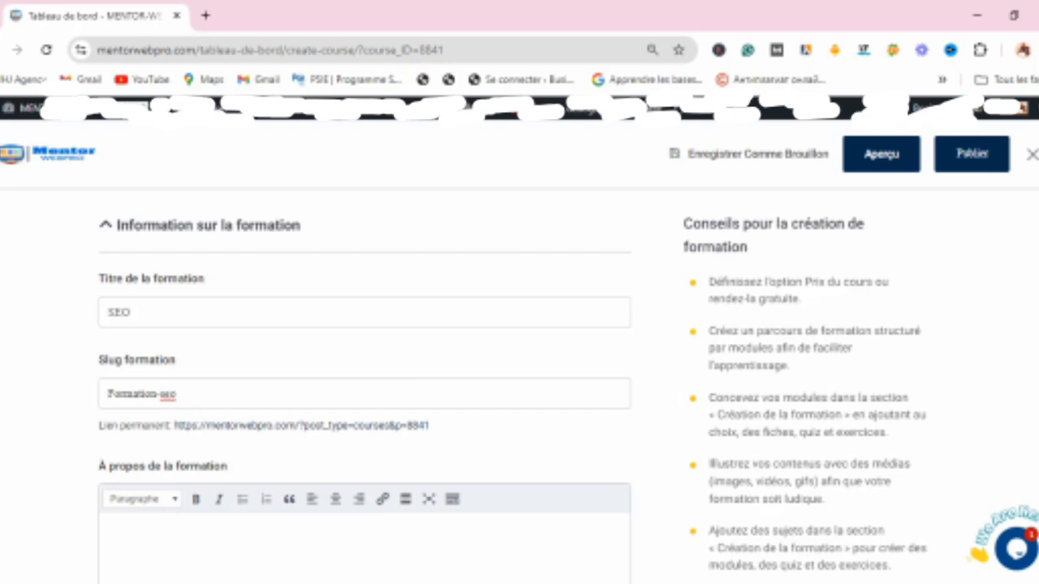
Step: Set the course difficulty level to Novice in the course settings
scroll(365, 365, "down", 2)
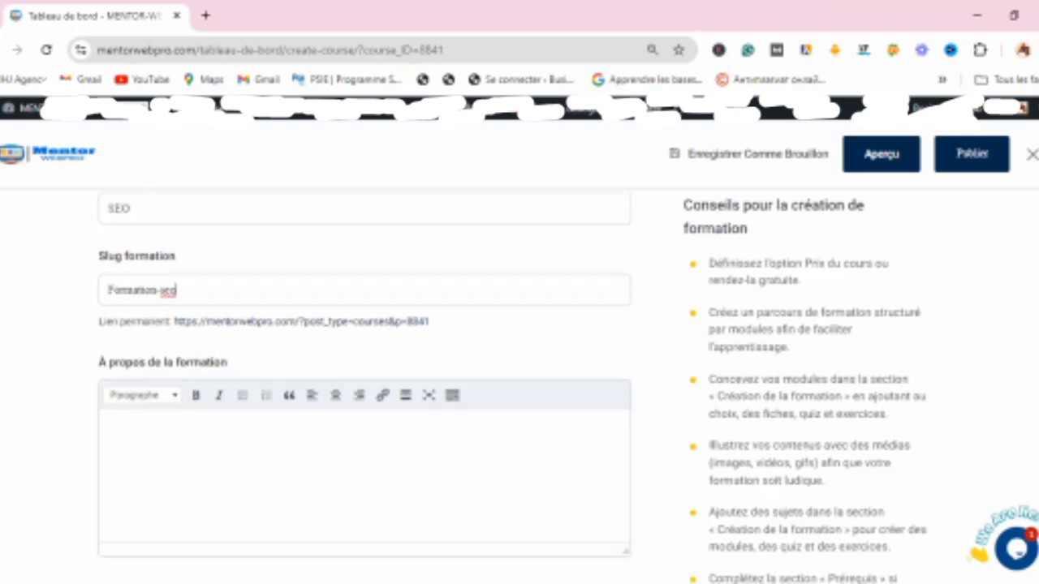
scroll(364, 365, "down", 2)
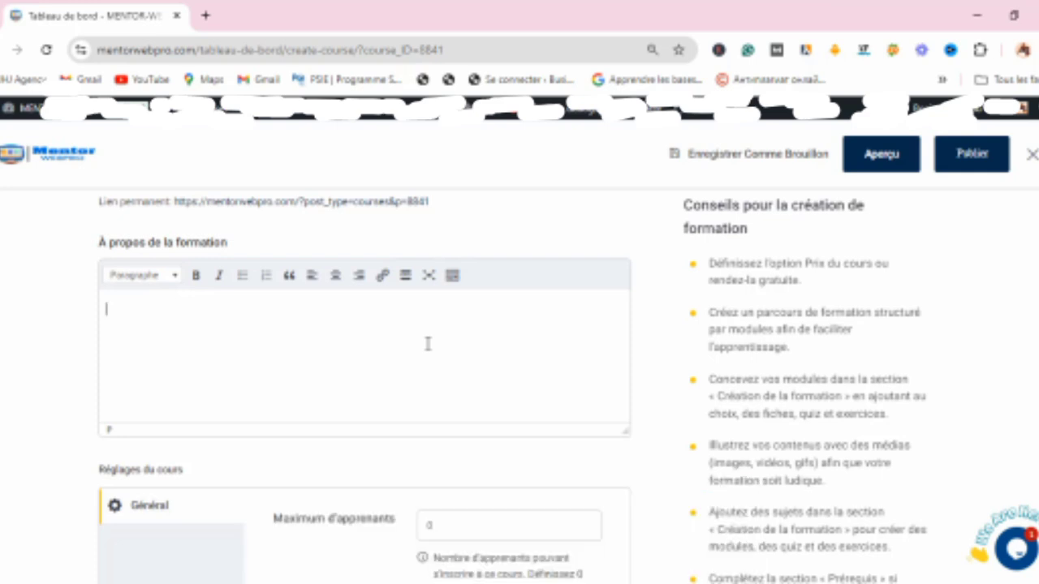
scroll(365, 387, "down", 3)
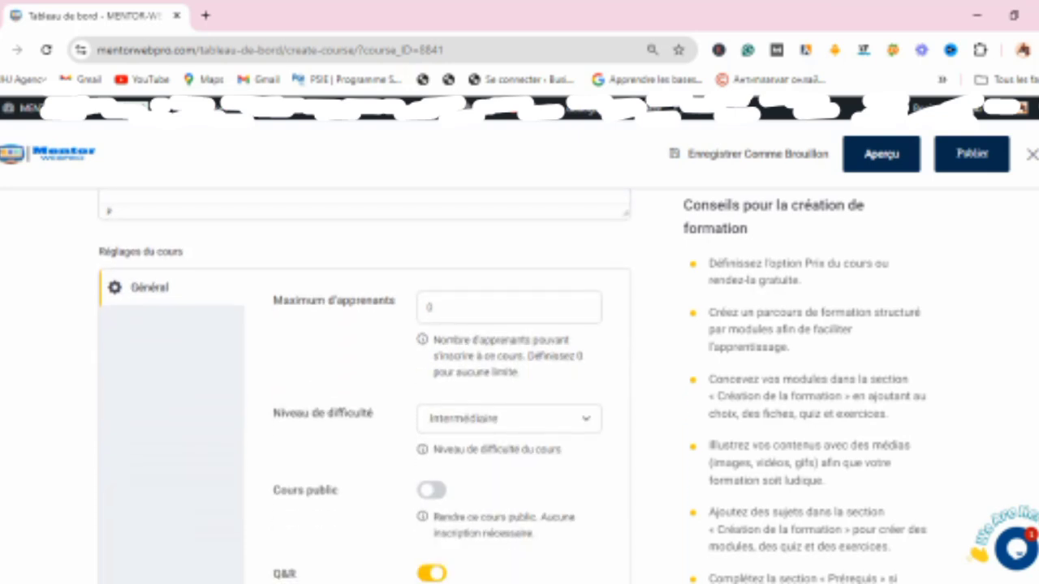
scroll(365, 387, "down", 1)
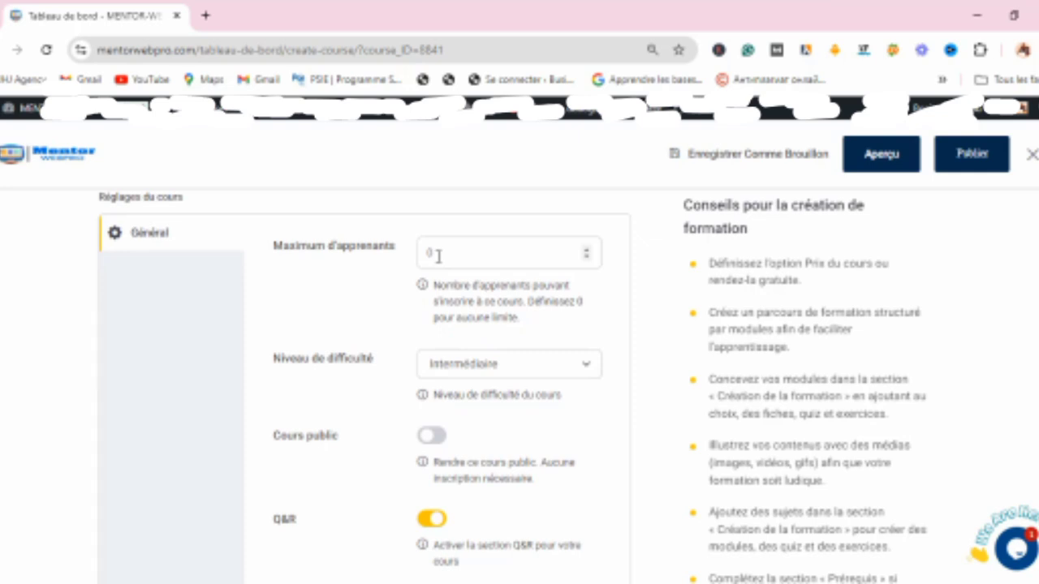
left_click(587, 251)
left_click(587, 257)
left_click(587, 258)
left_click(586, 253)
scroll(364, 386, "down", 2)
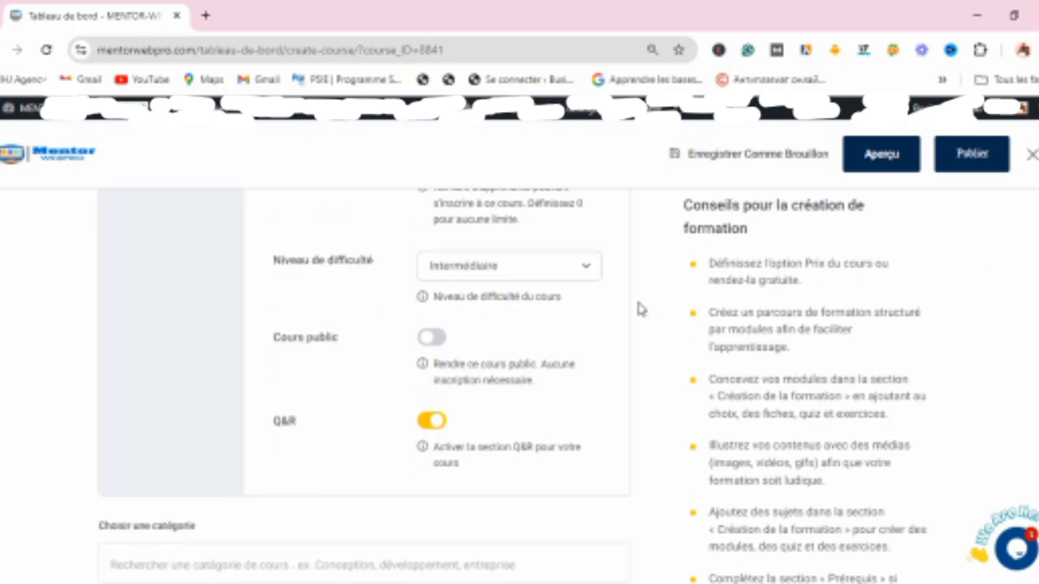
left_click(587, 266)
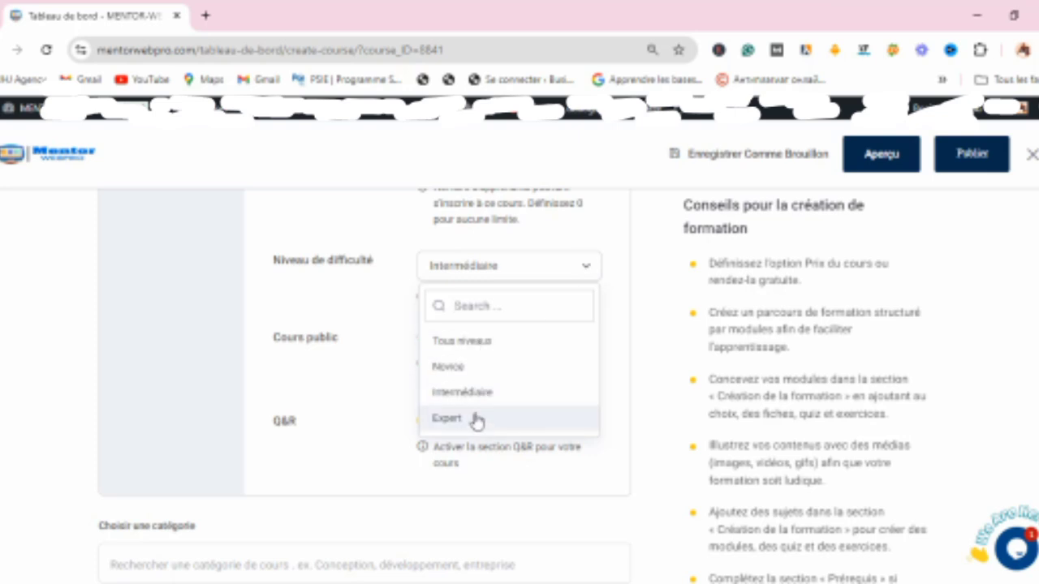
left_click(453, 368)
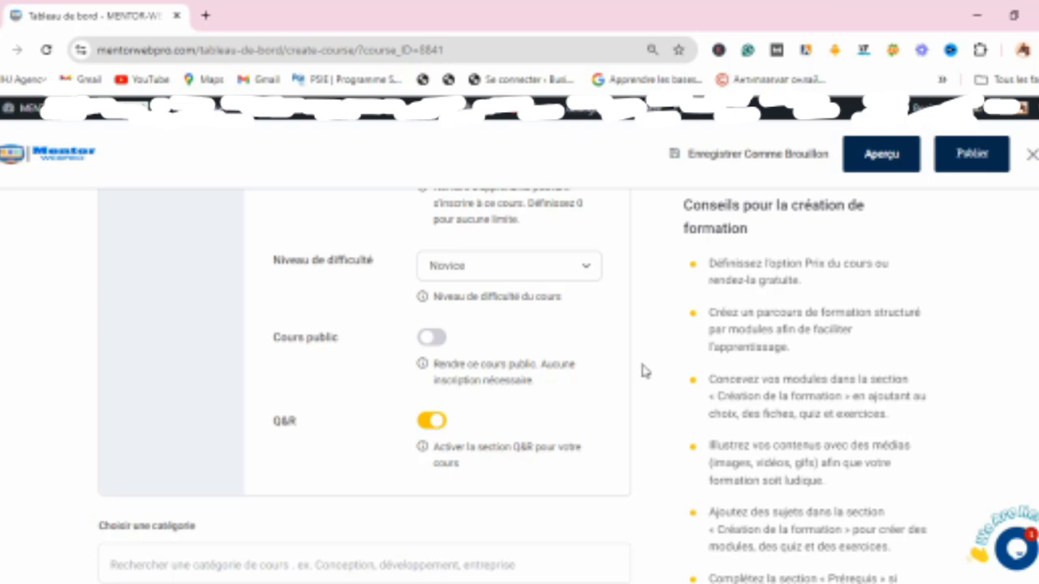
scroll(997, 249, "down", 3)
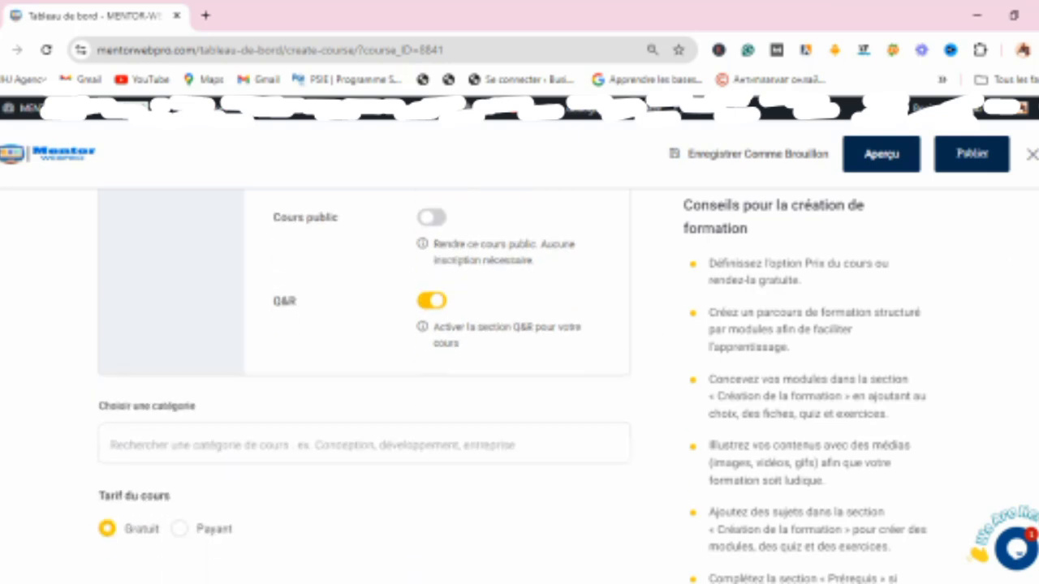
left_click(534, 313)
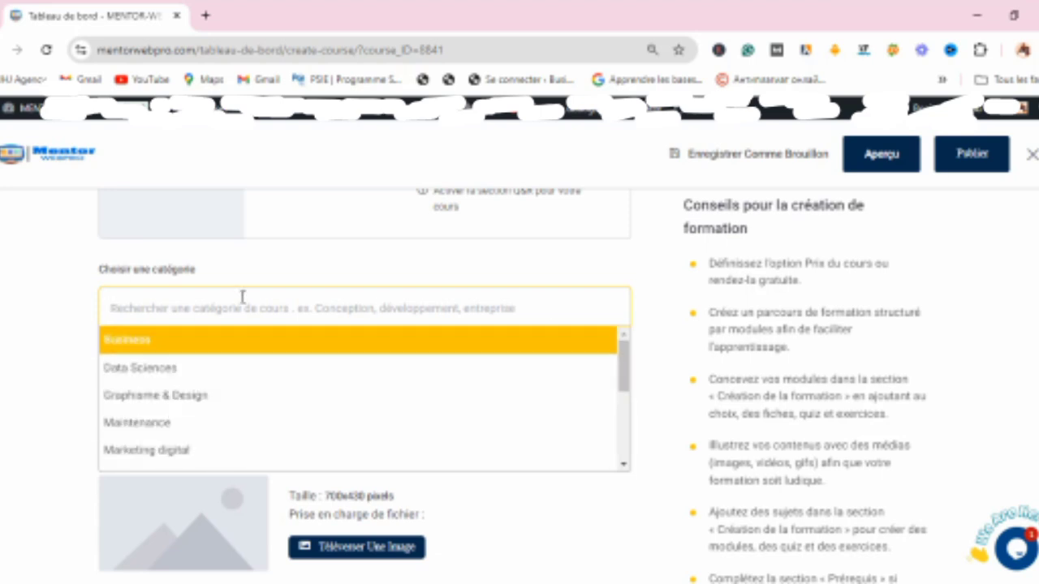
left_click(302, 270)
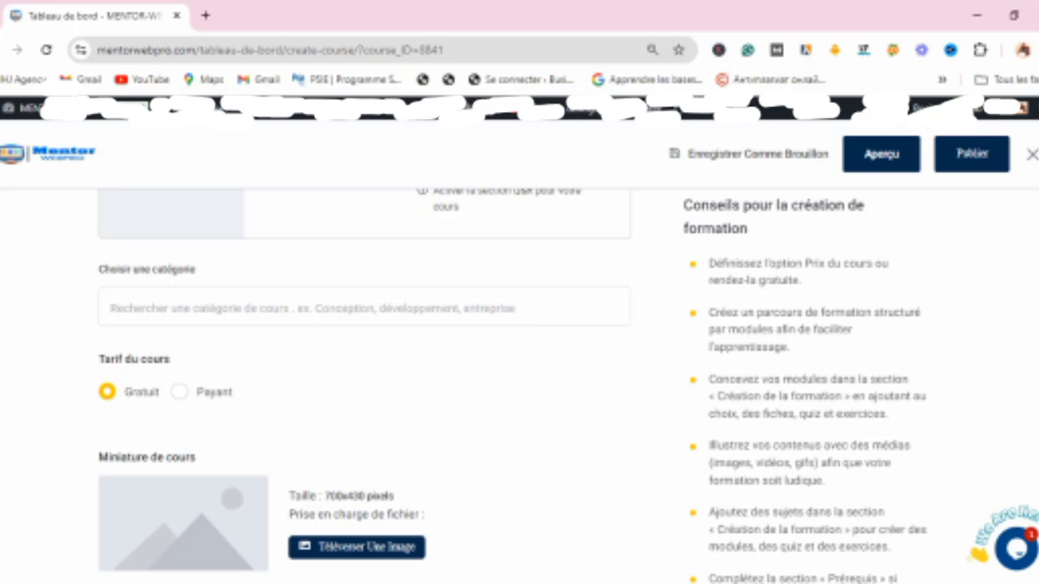
Step: Set the course introduction video source to YouTube and fill in the YouTube link from the suggestions
scroll(364, 387, "down", 4)
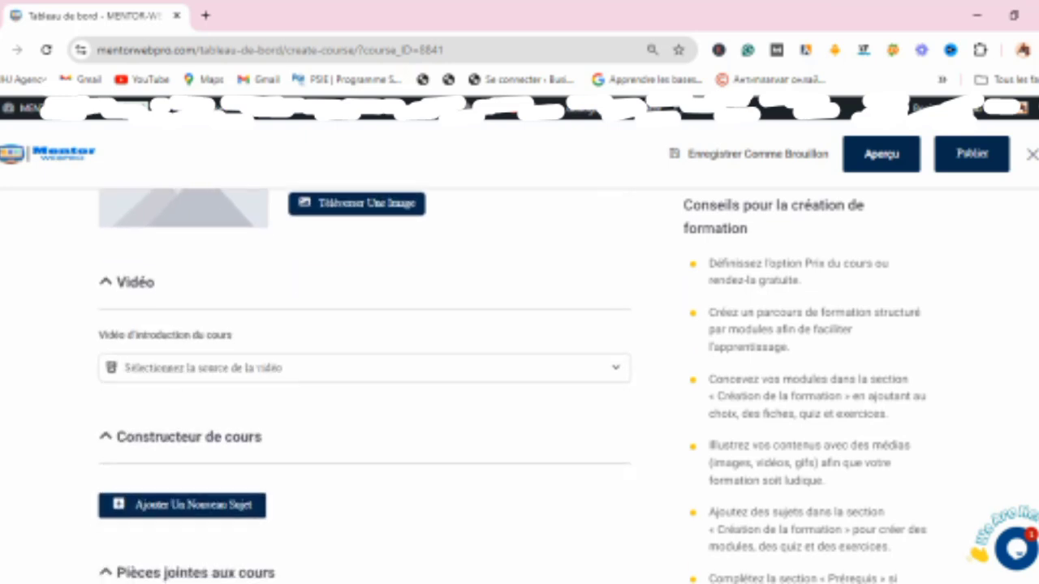
scroll(364, 386, "down", 1)
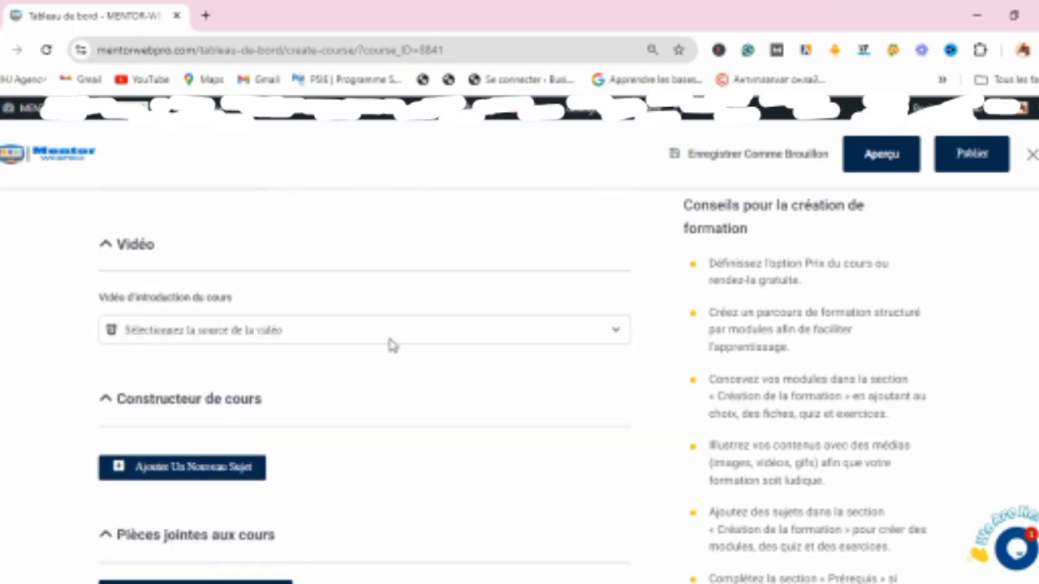
left_click(610, 333)
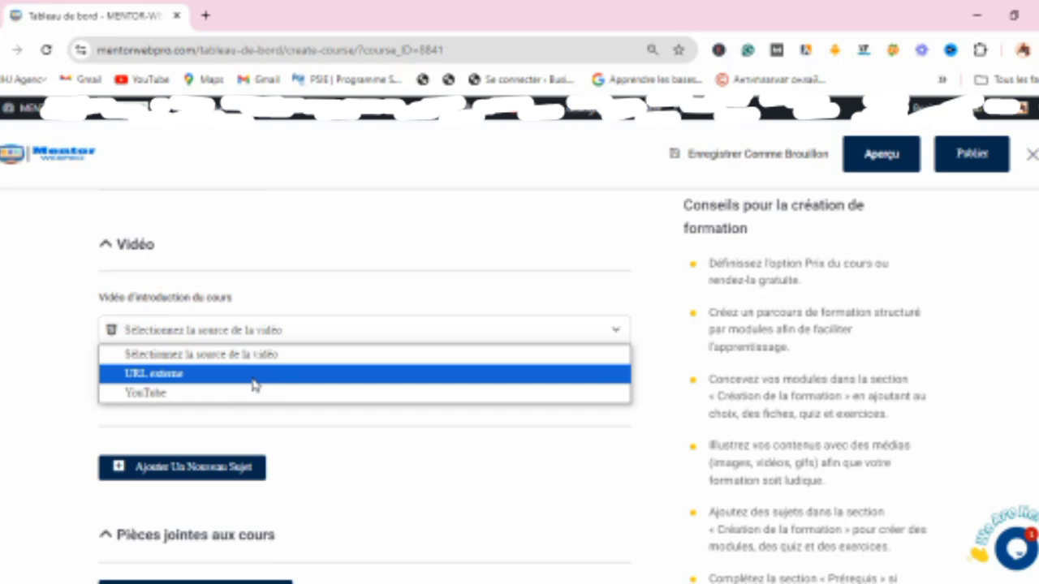
left_click(201, 395)
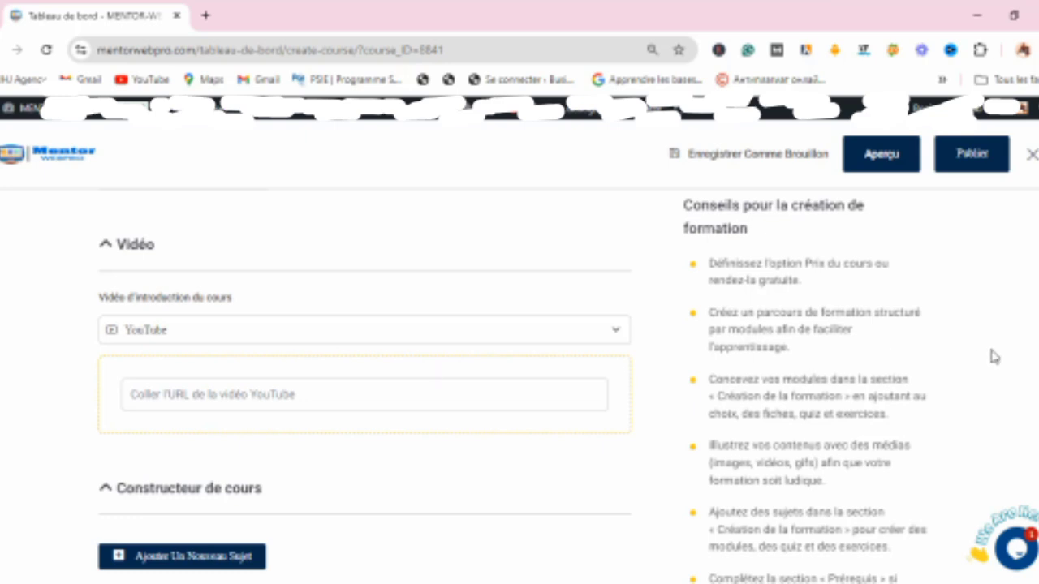
scroll(364, 385, "down", 1)
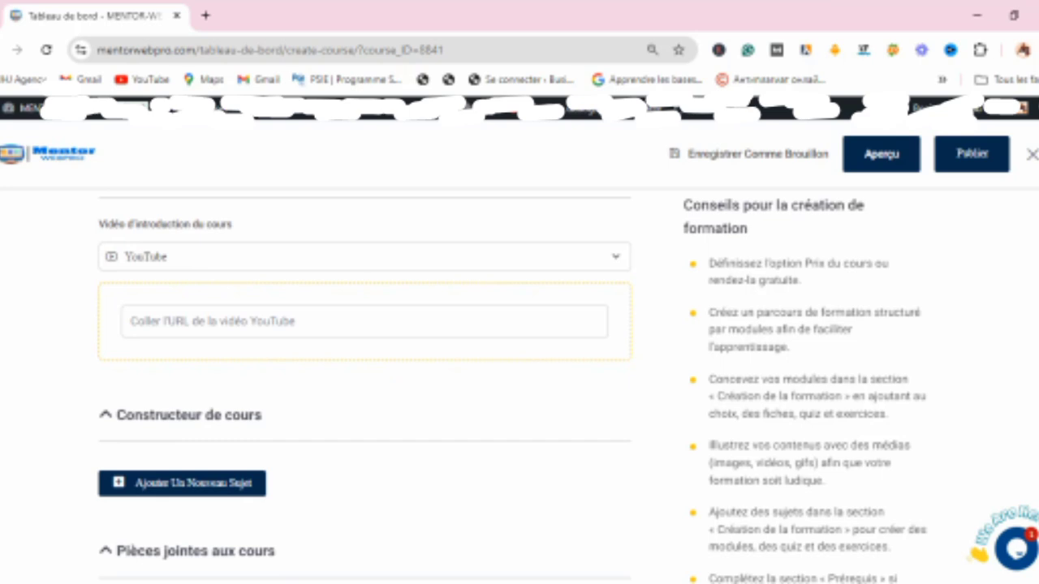
scroll(364, 386, "up", 1)
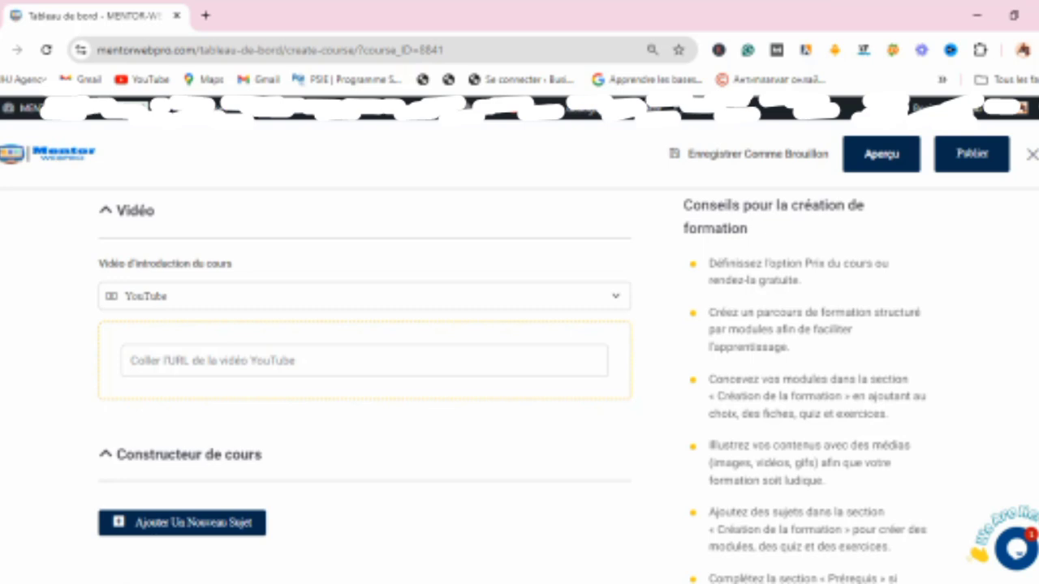
left_click(477, 362)
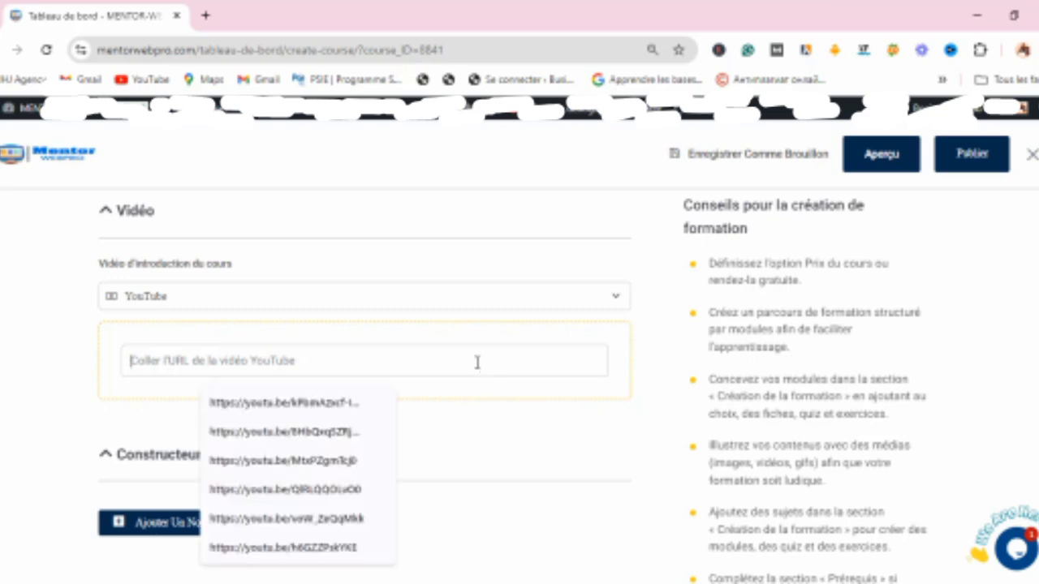
left_click(347, 404)
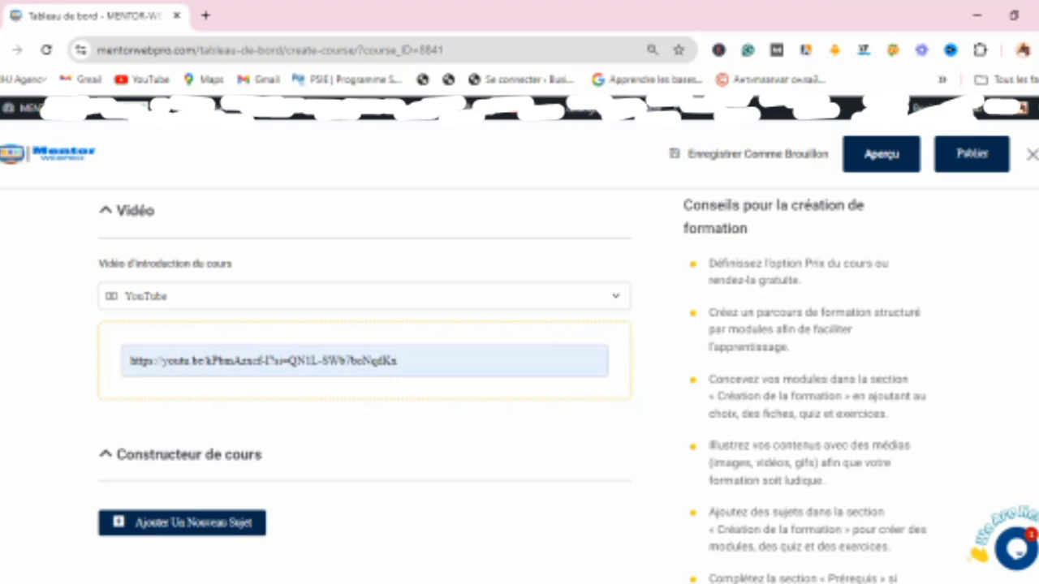
scroll(363, 385, "down", 3)
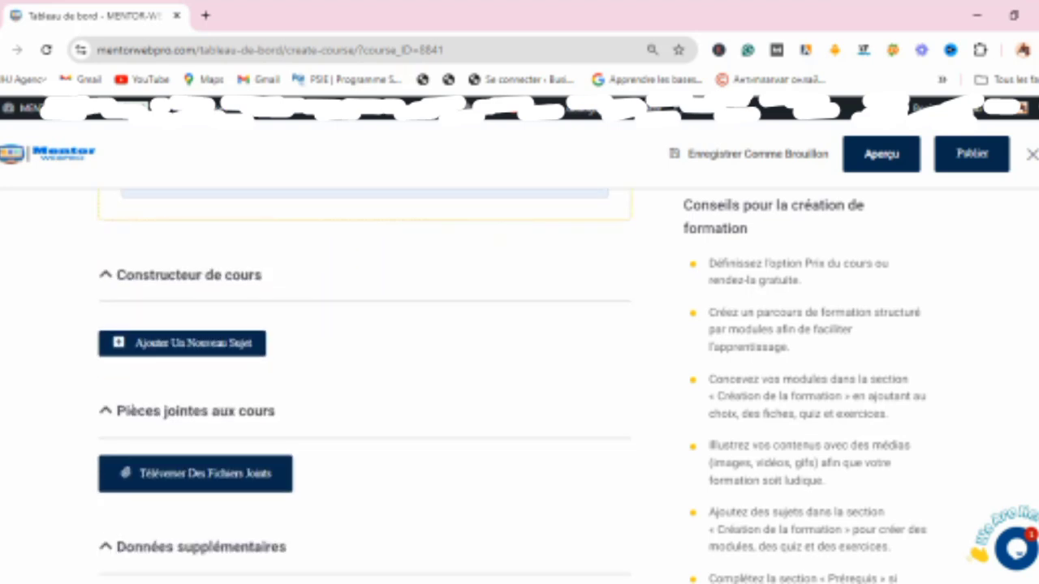
scroll(538, 306, "down", 1)
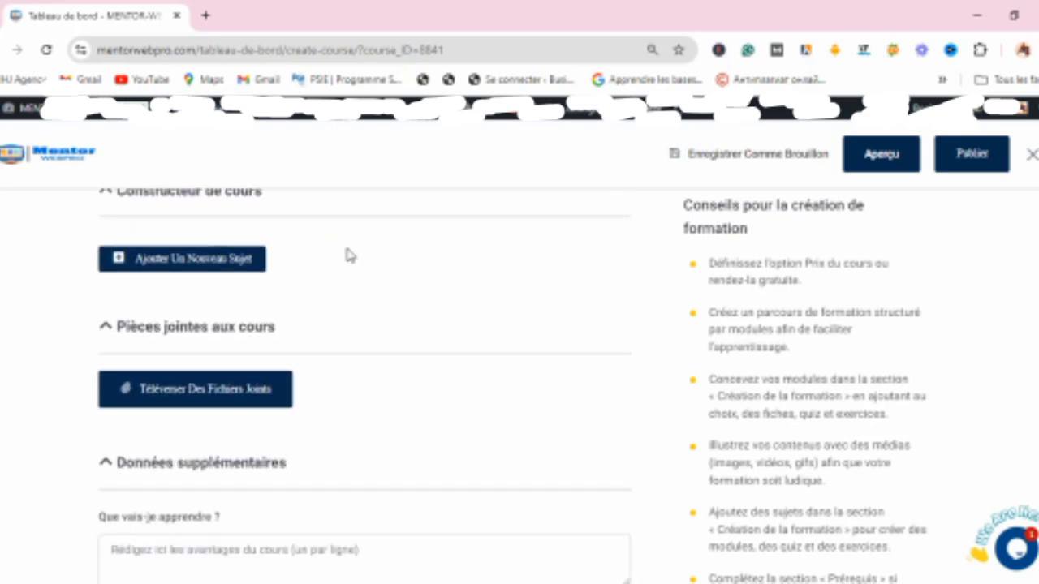
left_click(129, 202)
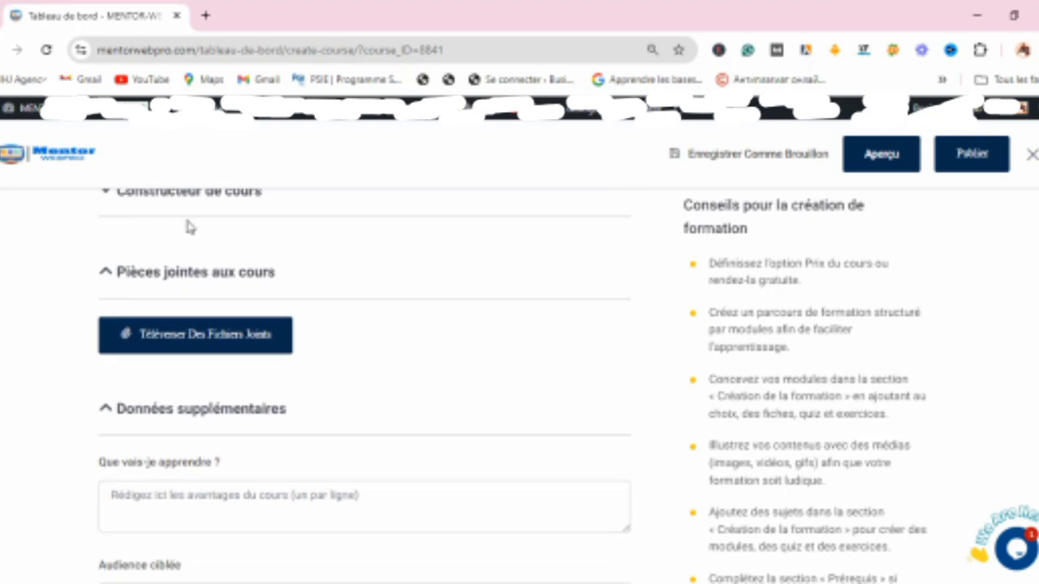
left_click(129, 201)
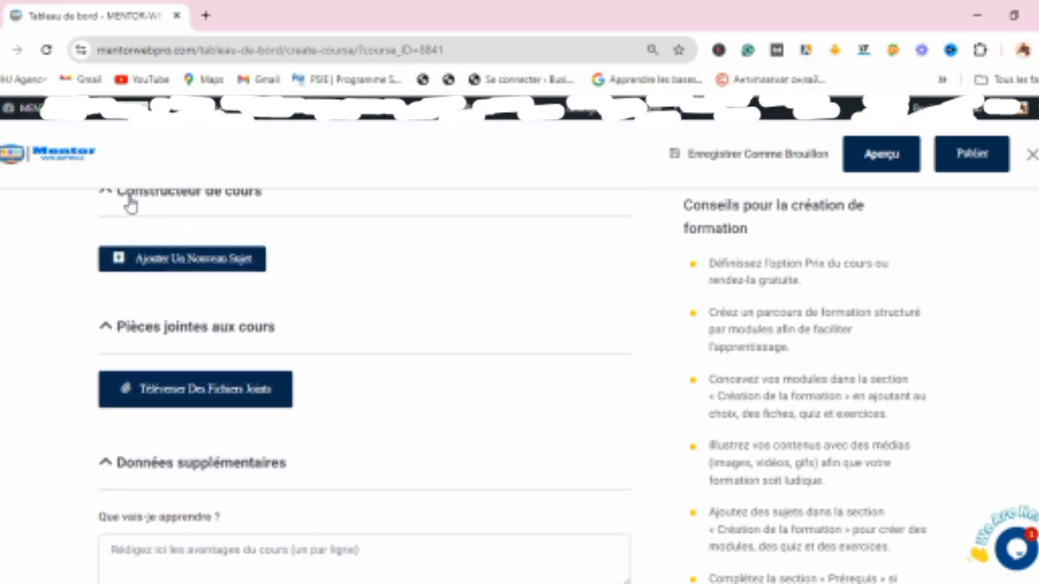
Step: Add a new topic named Module 1 to the course builder
left_click(192, 259)
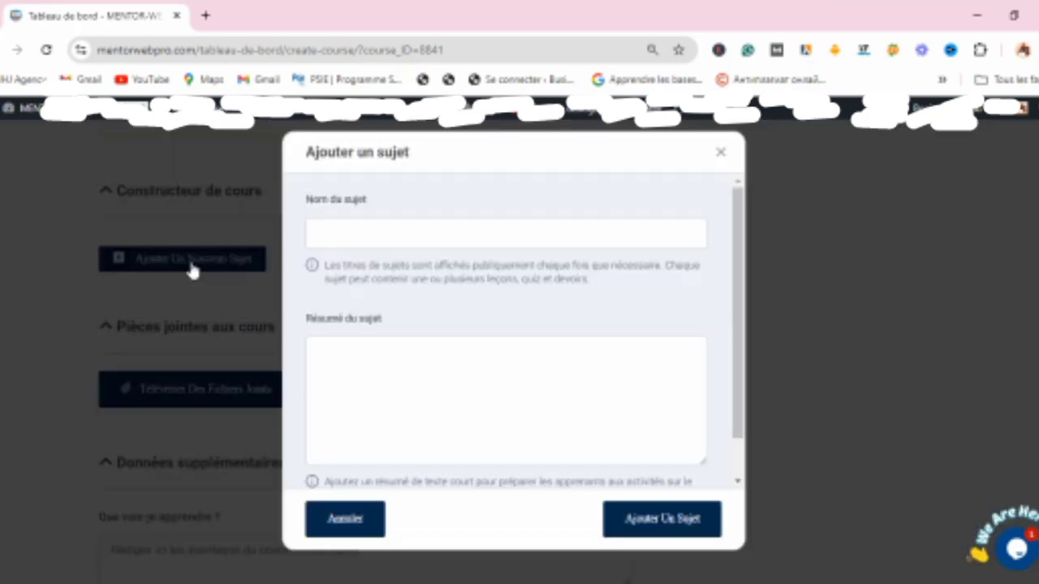
left_click(368, 235)
type("Madule 1")
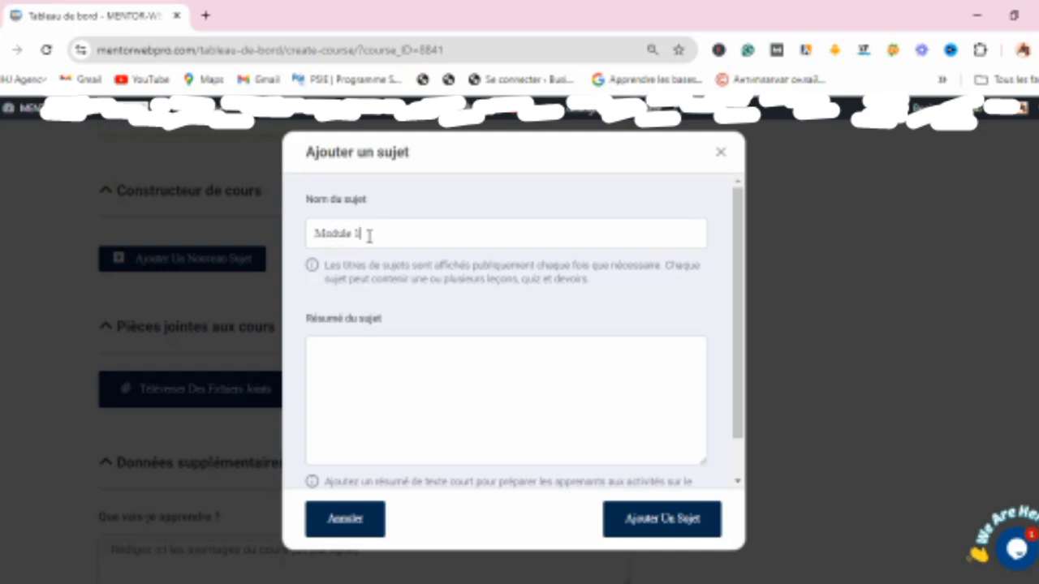
left_click(421, 390)
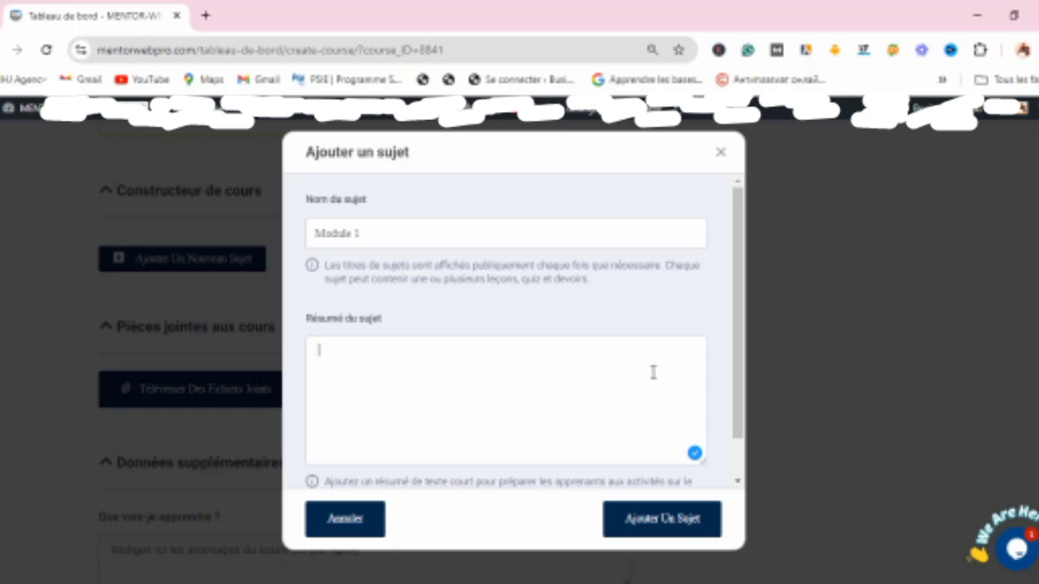
left_click_drag(739, 299, 738, 460)
left_click(673, 529)
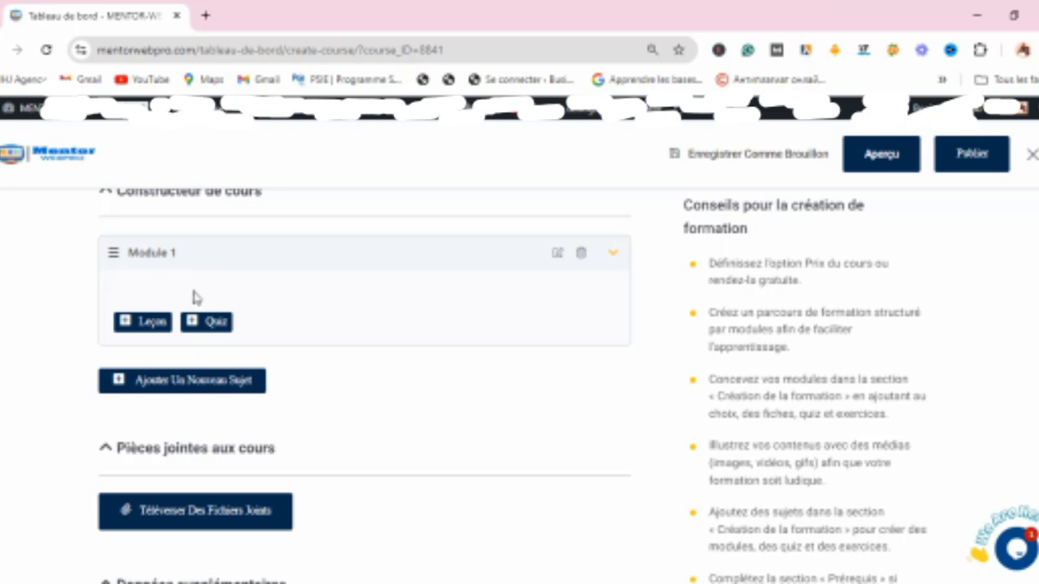
Step: Add a lesson to Module 1 and replace its default name with Base
left_click(152, 327)
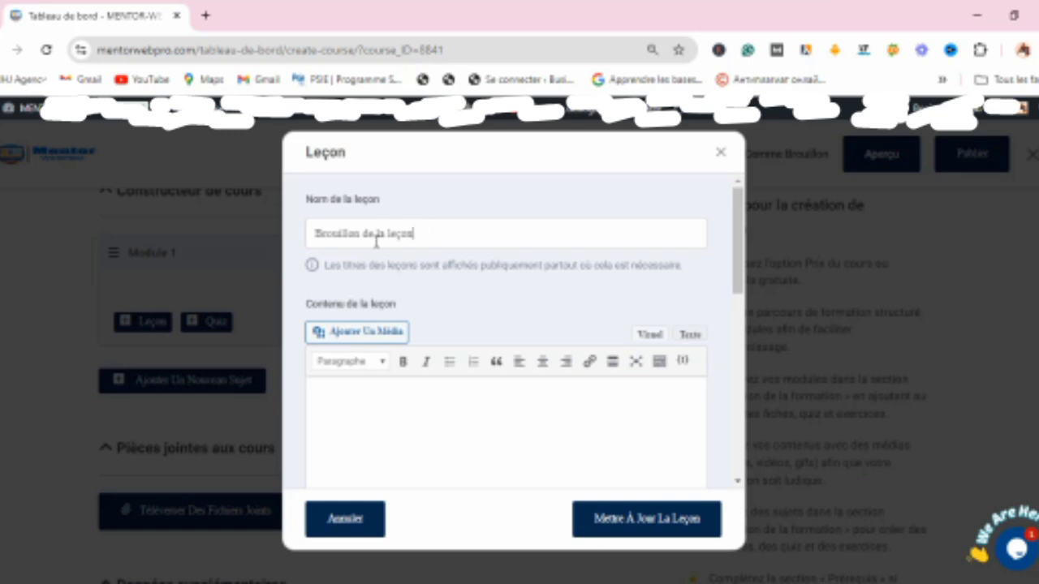
left_click_drag(414, 234, 305, 238)
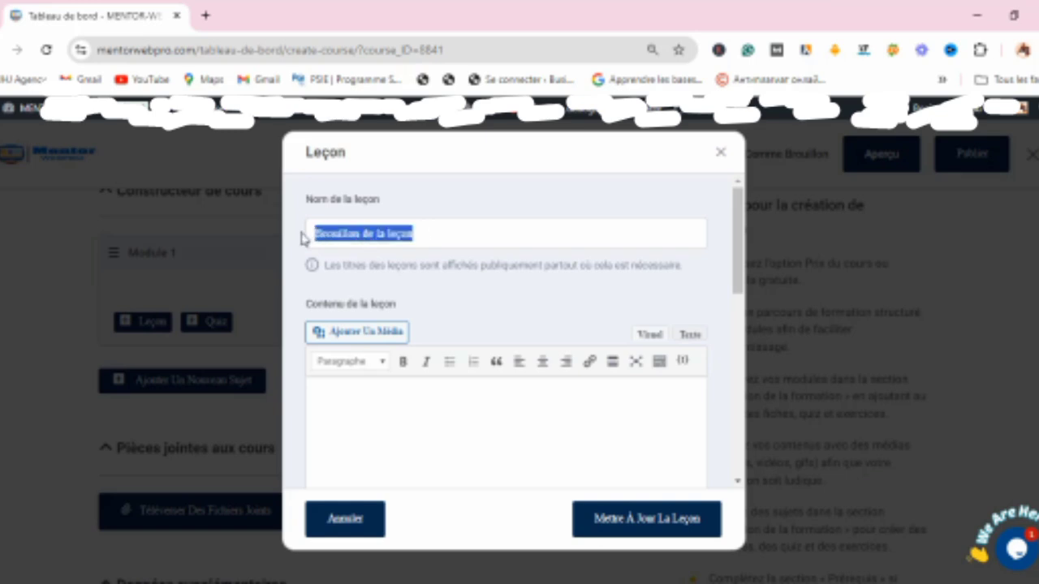
type("Base")
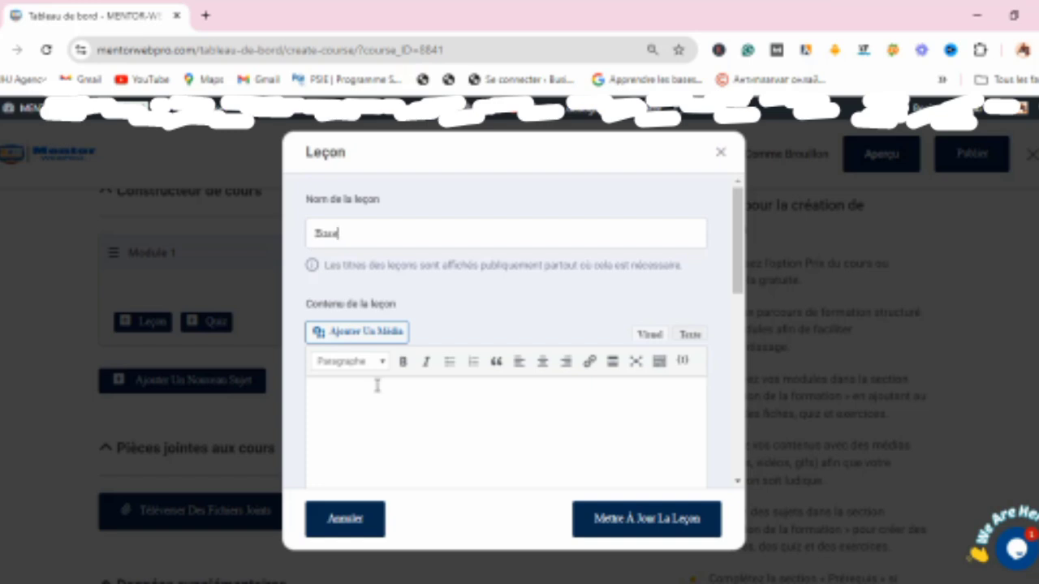
Step: Write the lesson content starting with 'Maitrisez les bases de la'
left_click(458, 439)
left_click_drag(738, 271, 749, 347)
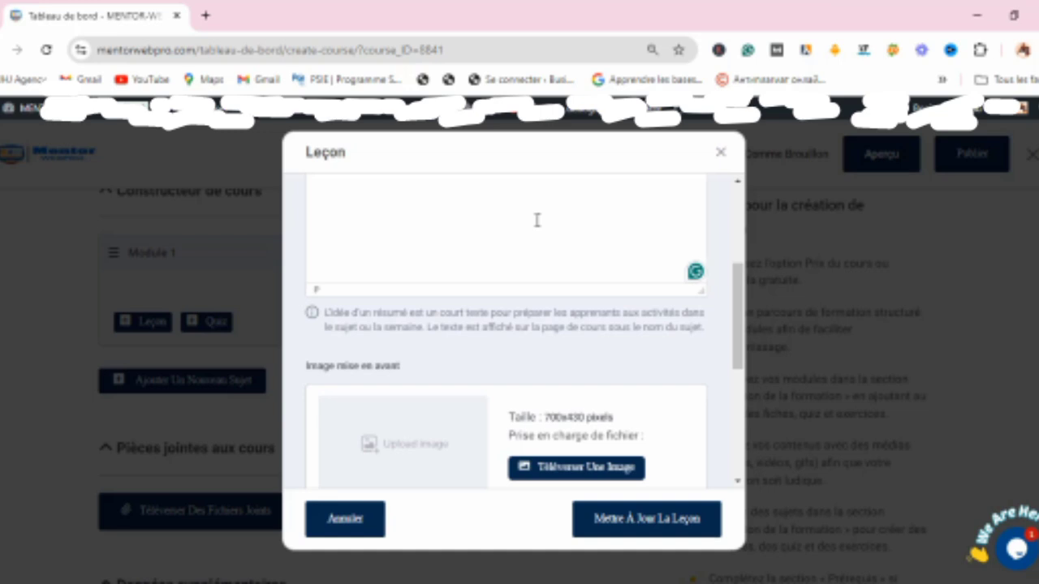
left_click_drag(743, 288, 738, 256)
type("3a")
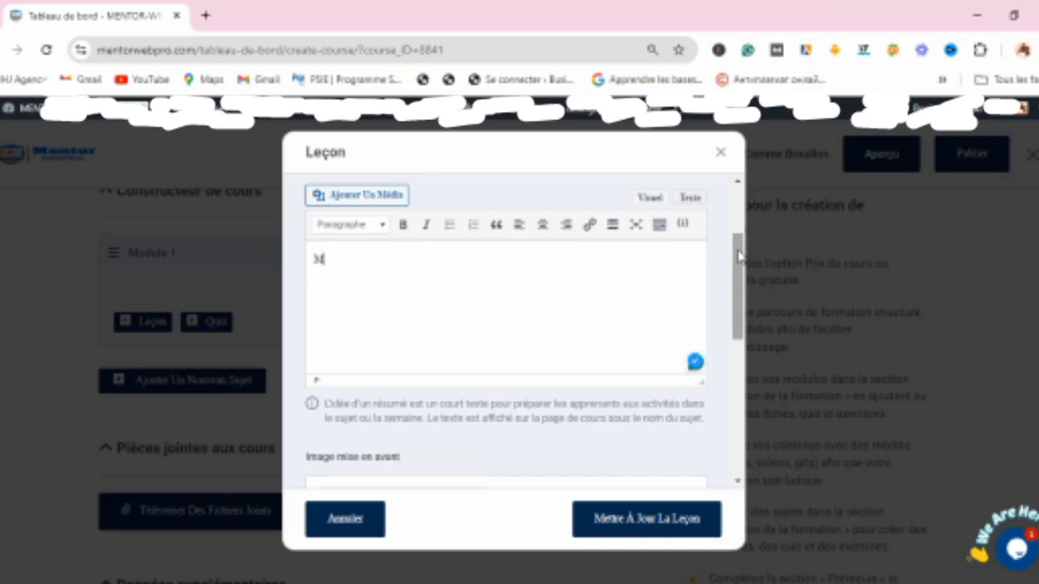
type("itrisez")
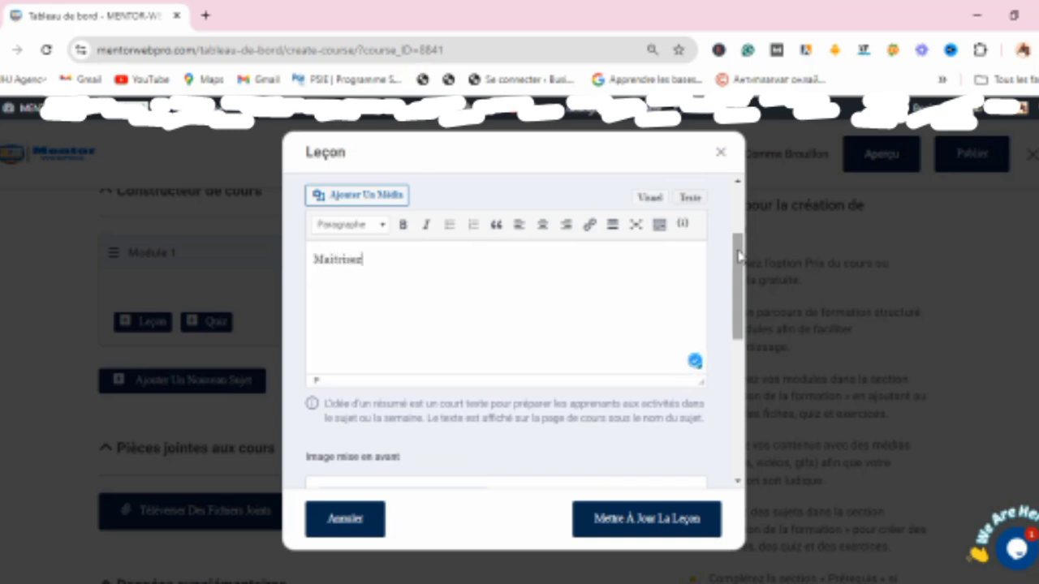
key("BackSpace")
type("r les bases de la ")
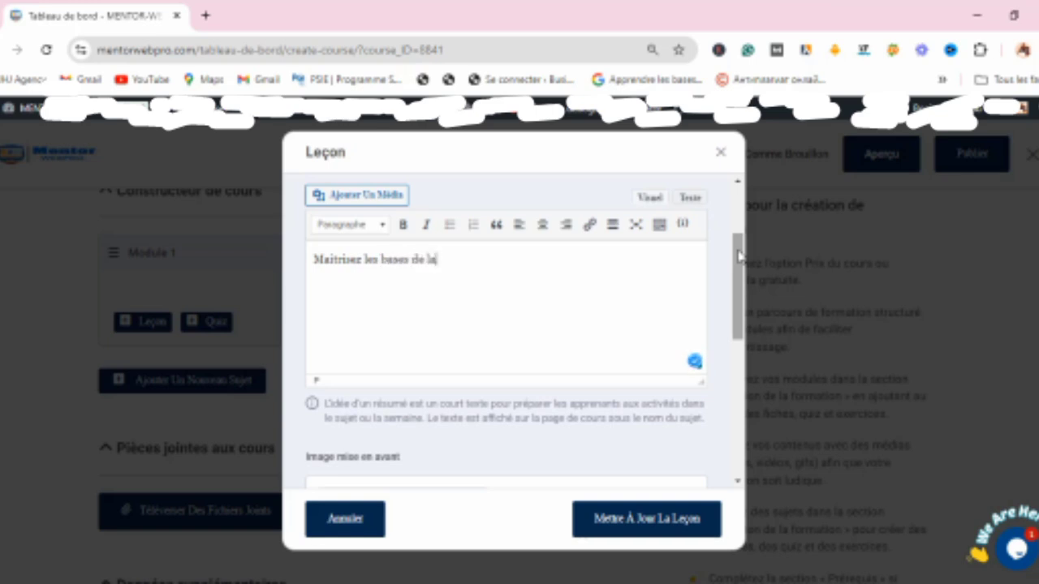
type("Rdw")
Step: Set the Base lesson's video source to YouTube
scroll(738, 256, "down", 3)
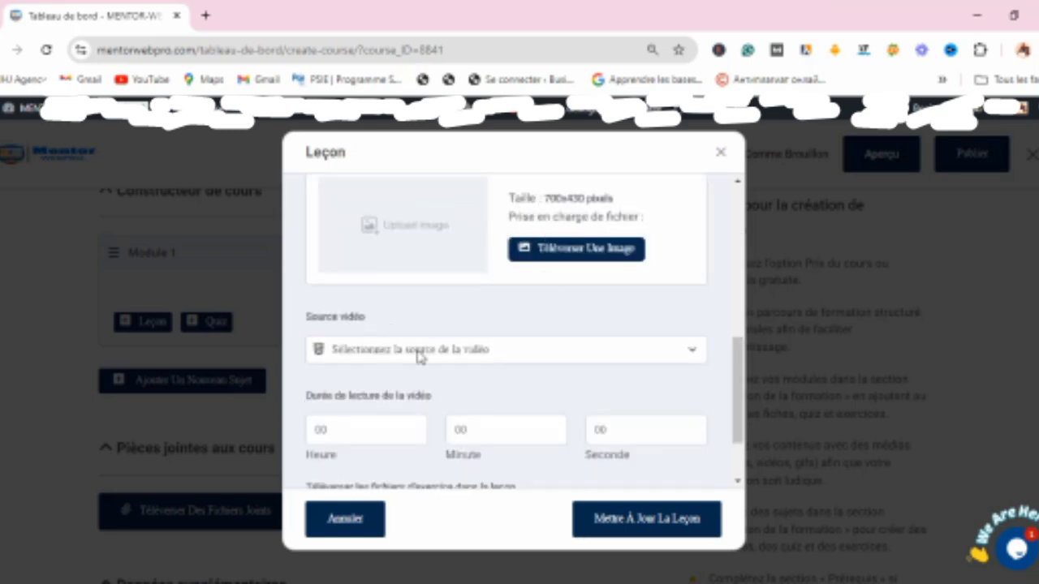
left_click(587, 348)
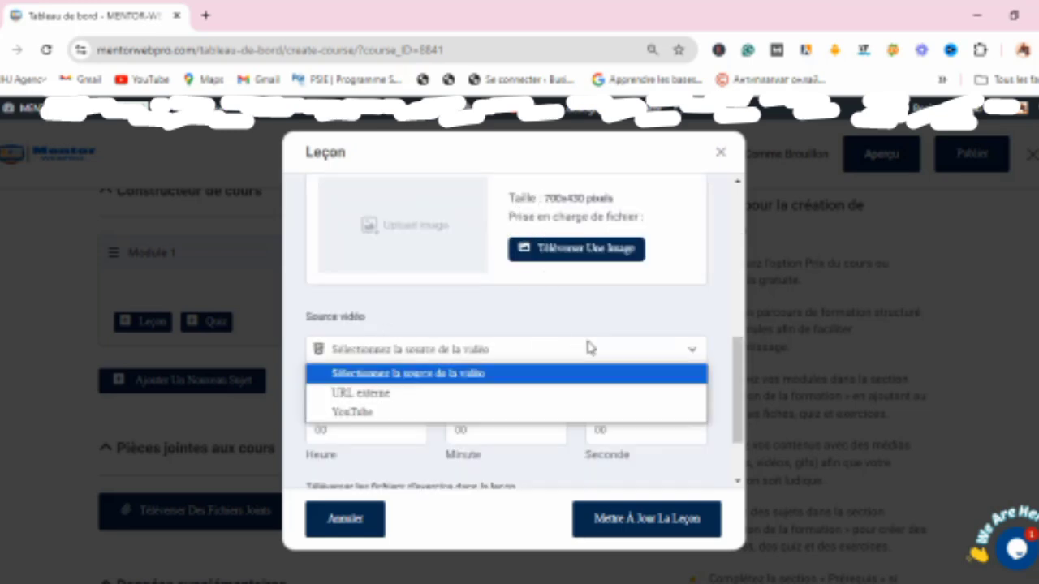
left_click(403, 413)
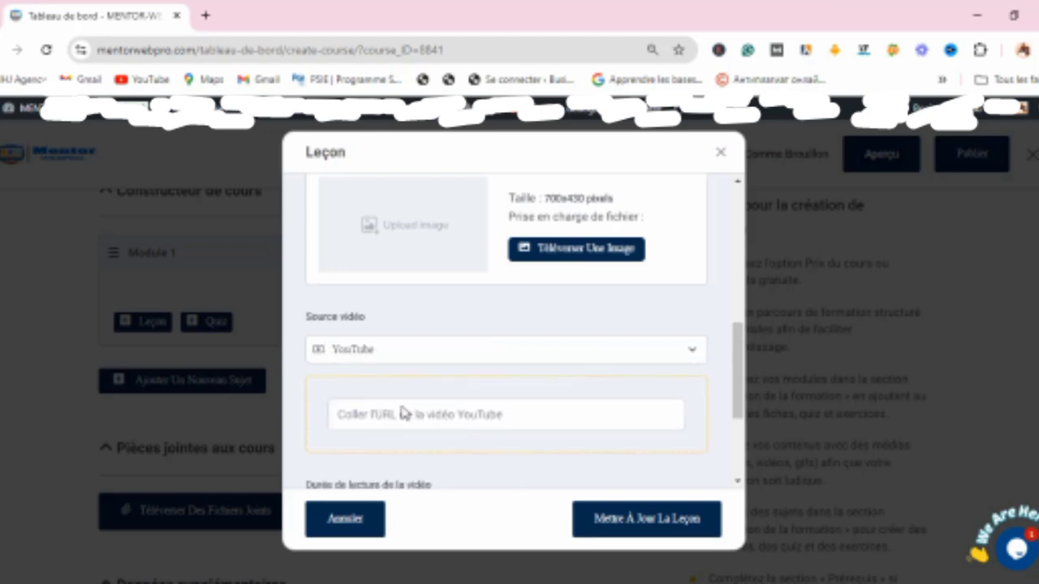
Step: Scroll through the remaining lesson settings and save the updated Base lesson
scroll(698, 349, "down", 2)
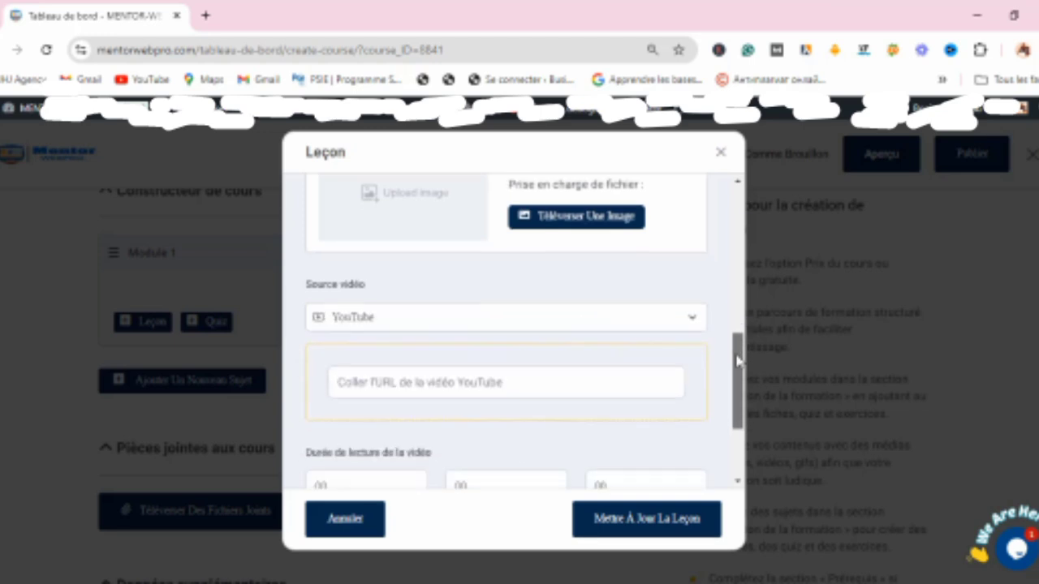
left_click_drag(736, 373, 734, 401)
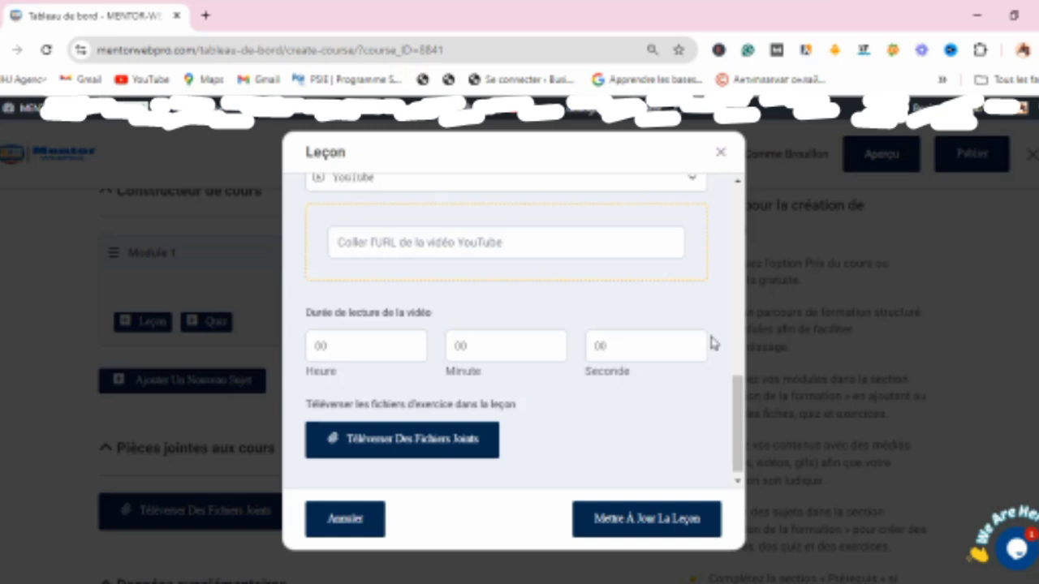
left_click_drag(738, 403, 741, 346)
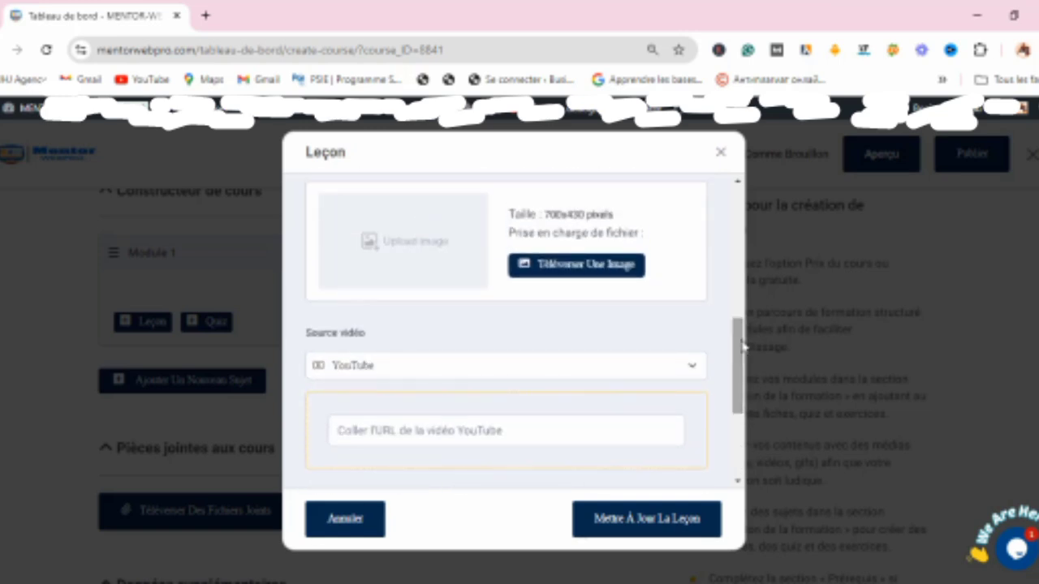
left_click_drag(741, 346, 741, 312)
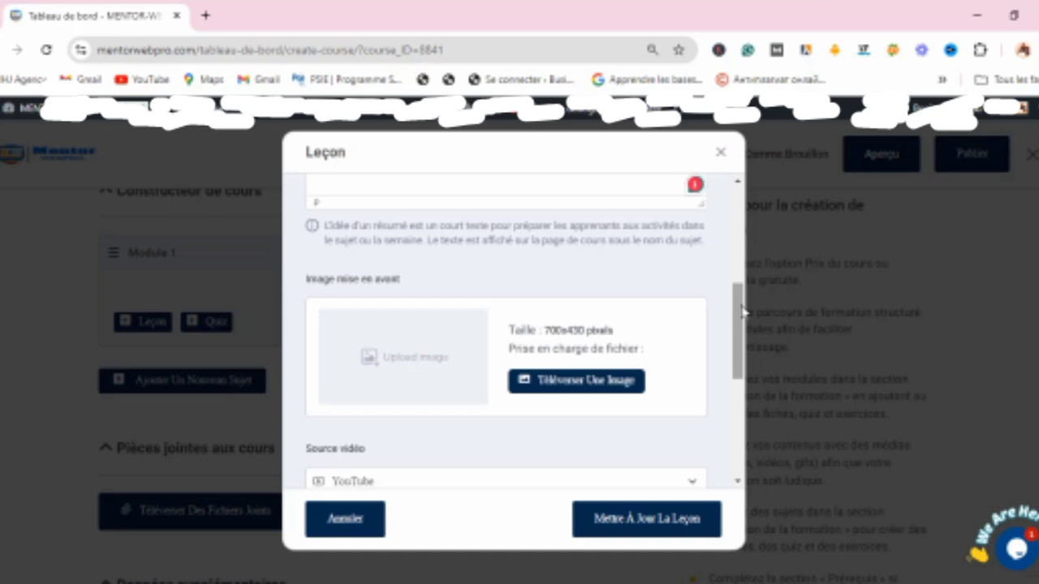
left_click_drag(741, 311, 742, 410)
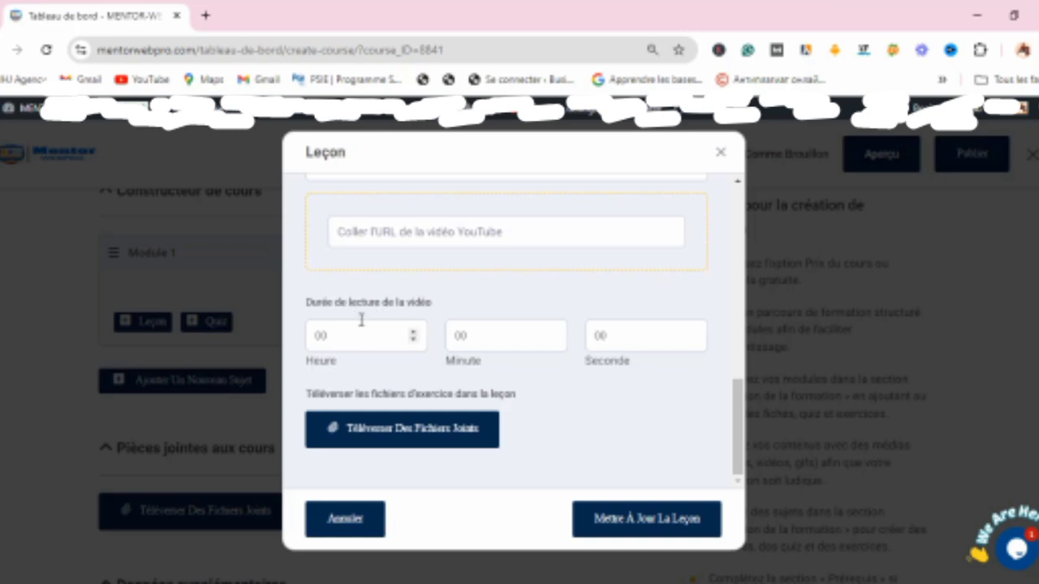
left_click(413, 334)
left_click(415, 342)
left_click(629, 523)
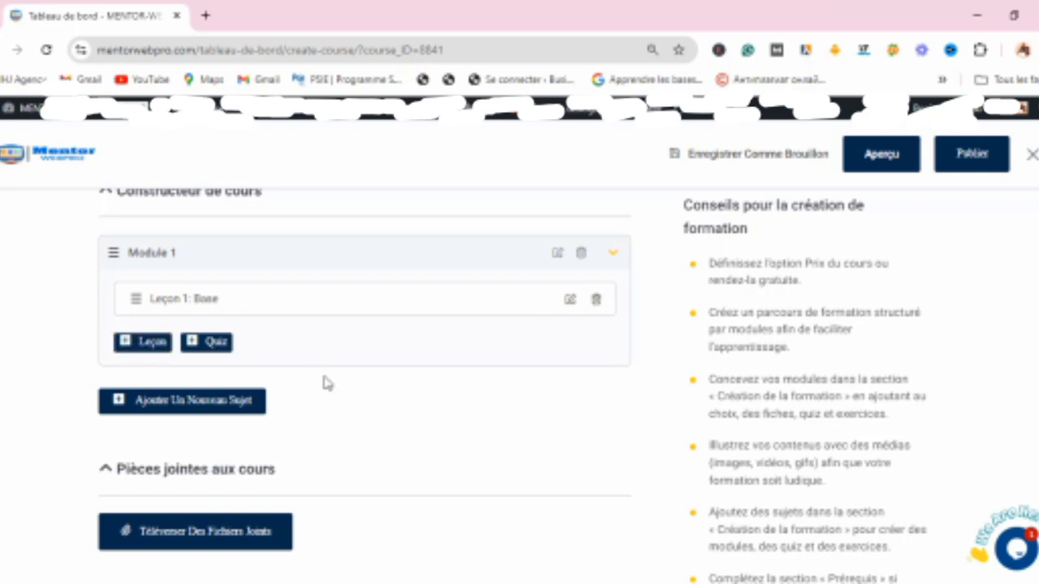
Step: Add a quiz to Module 1 titled 'C'est la sdn ?' and continue past the question stage to its settings
left_click(208, 347)
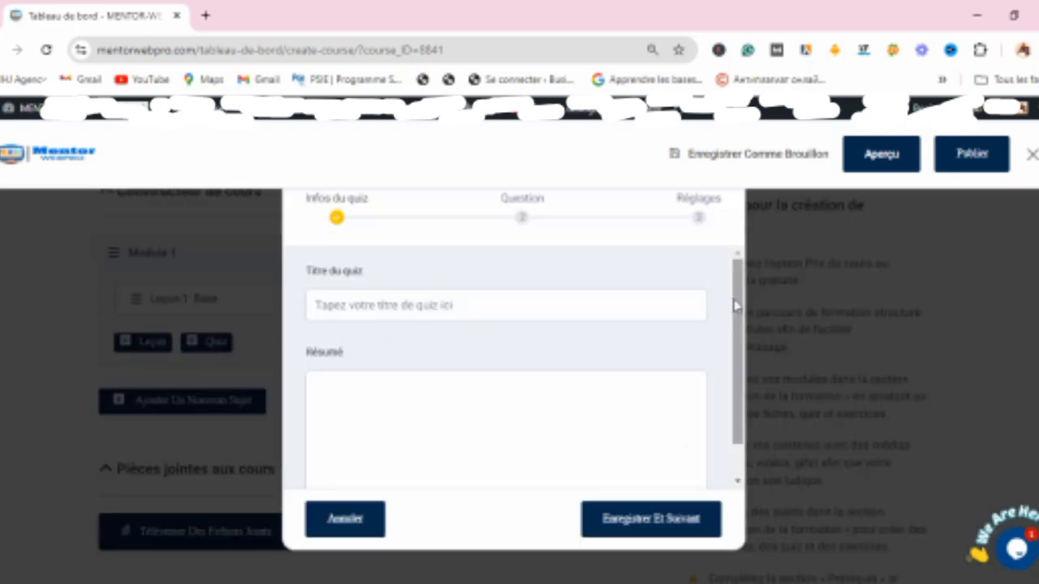
left_click(342, 305)
type("Q")
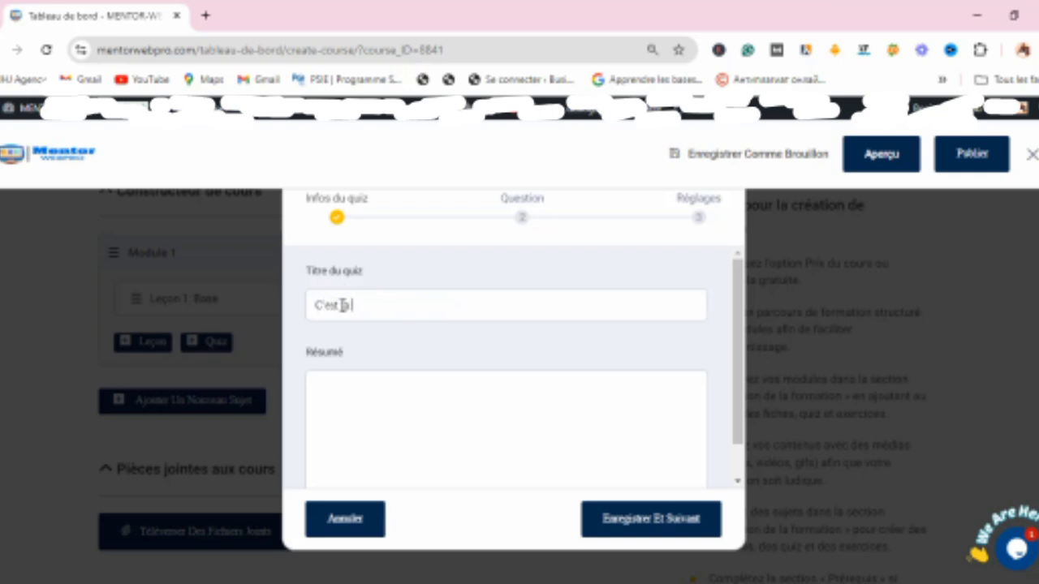
type("'est la sdn")
left_click_drag(737, 306, 744, 347)
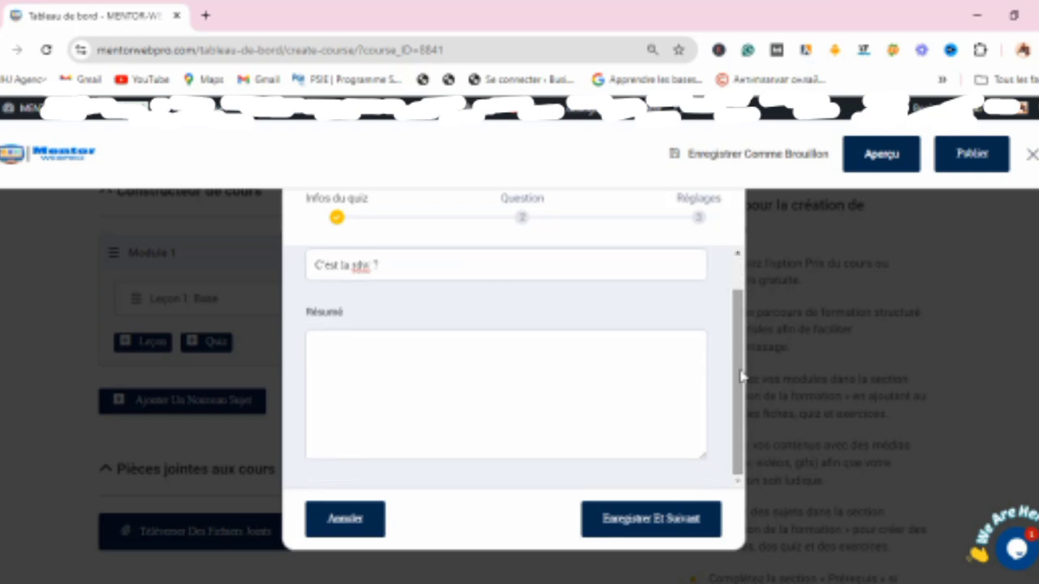
scroll(742, 341, "up", 1)
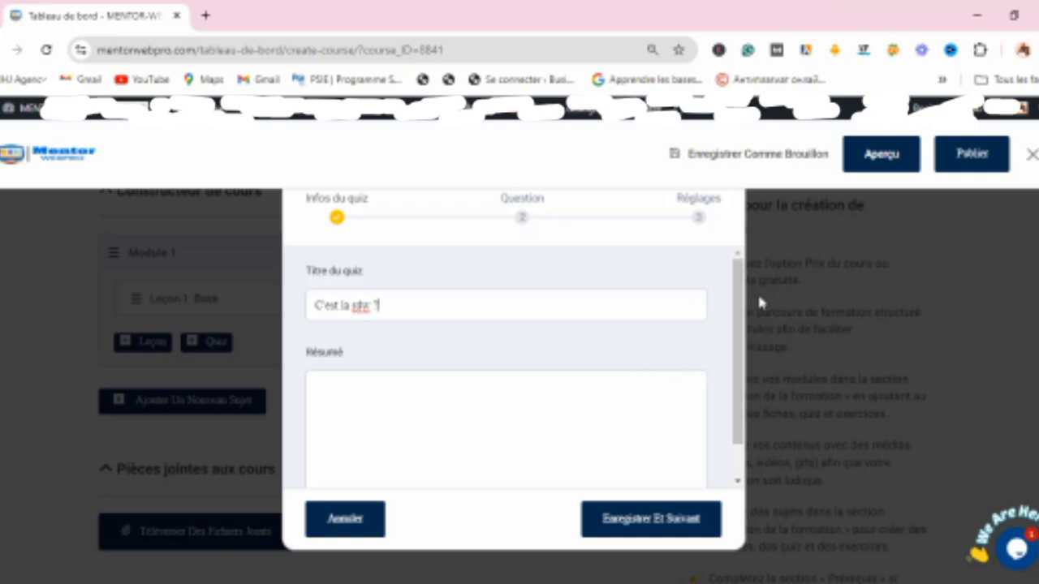
scroll(743, 308, "down", 1)
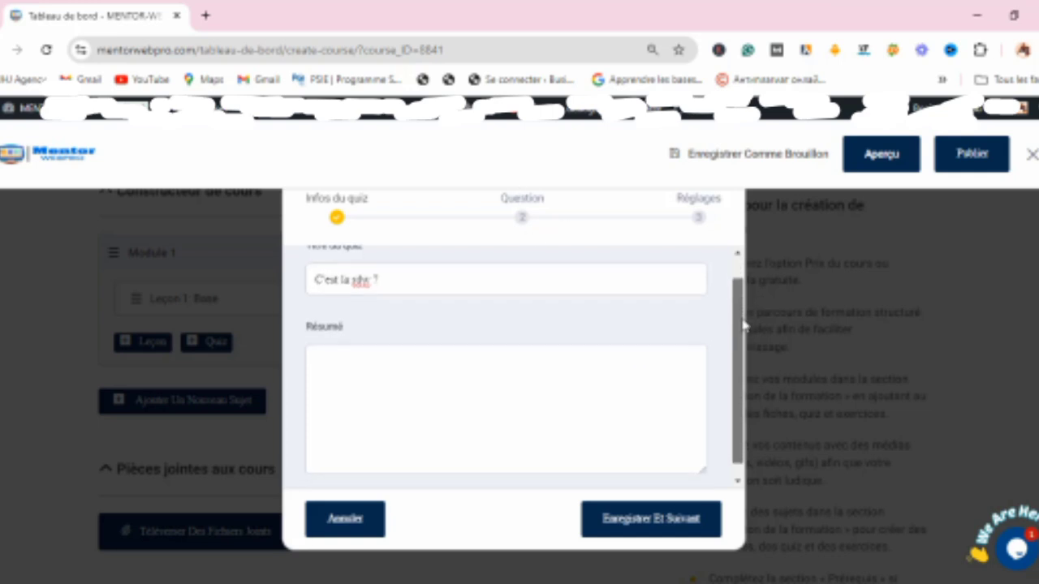
left_click(672, 528)
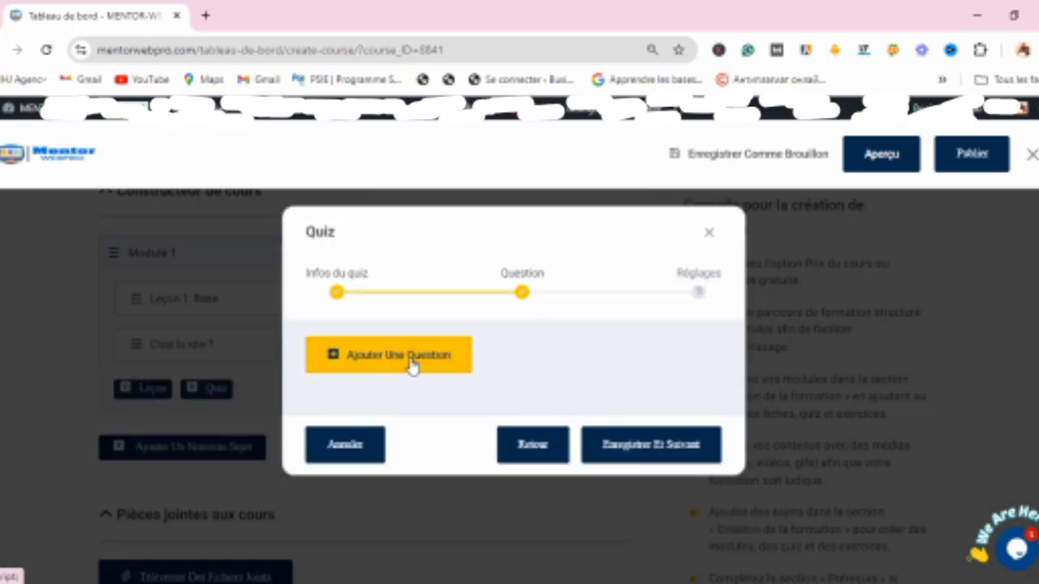
left_click(674, 452)
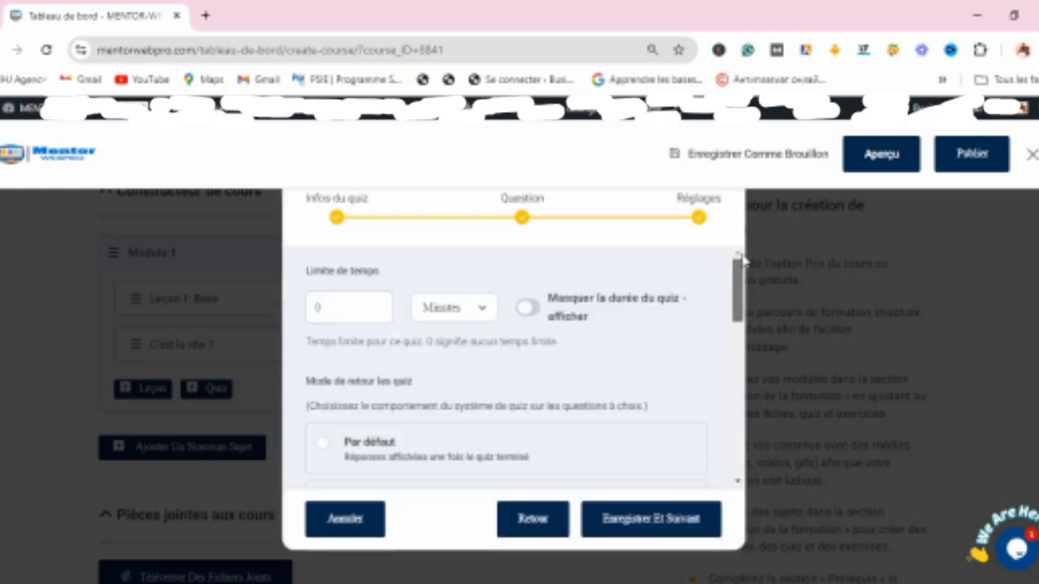
Step: Set the quiz time limit to 10 minutes, turn on hiding the quiz duration, and save the quiz
mouse_move(740, 276)
left_mouse_down()
mouse_move(739, 292)
mouse_move(739, 277)
left_mouse_up()
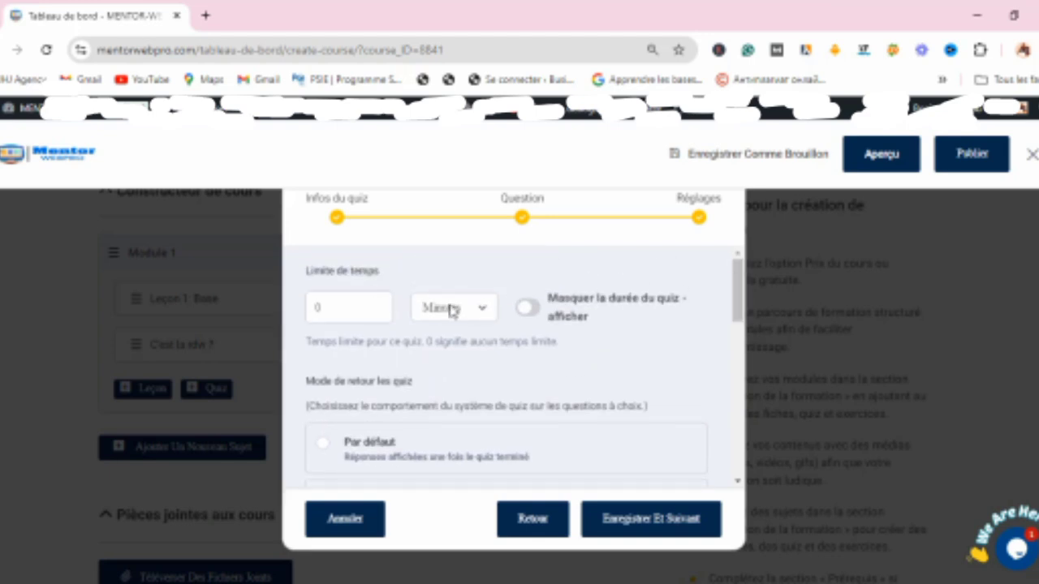
left_click(475, 310)
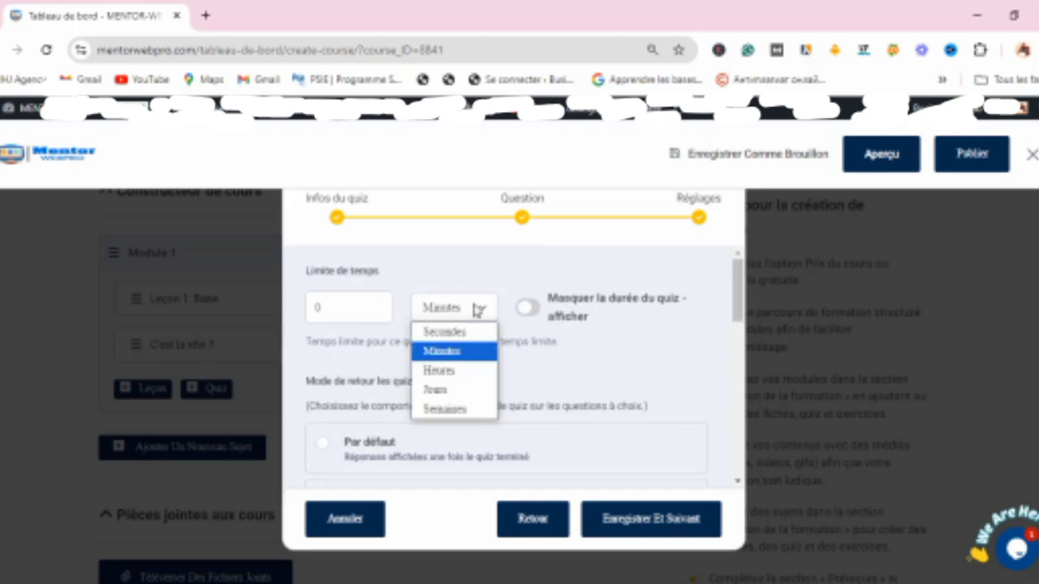
left_click(454, 351)
left_click(338, 310)
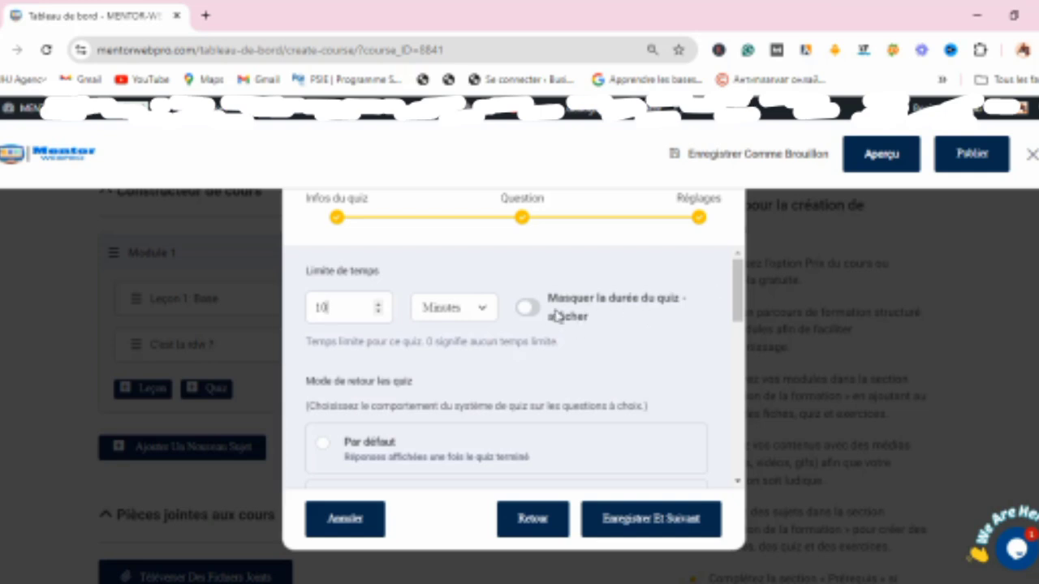
mouse_move(739, 278)
left_mouse_down()
mouse_move(744, 319)
mouse_move(745, 274)
left_mouse_up()
left_click(534, 312)
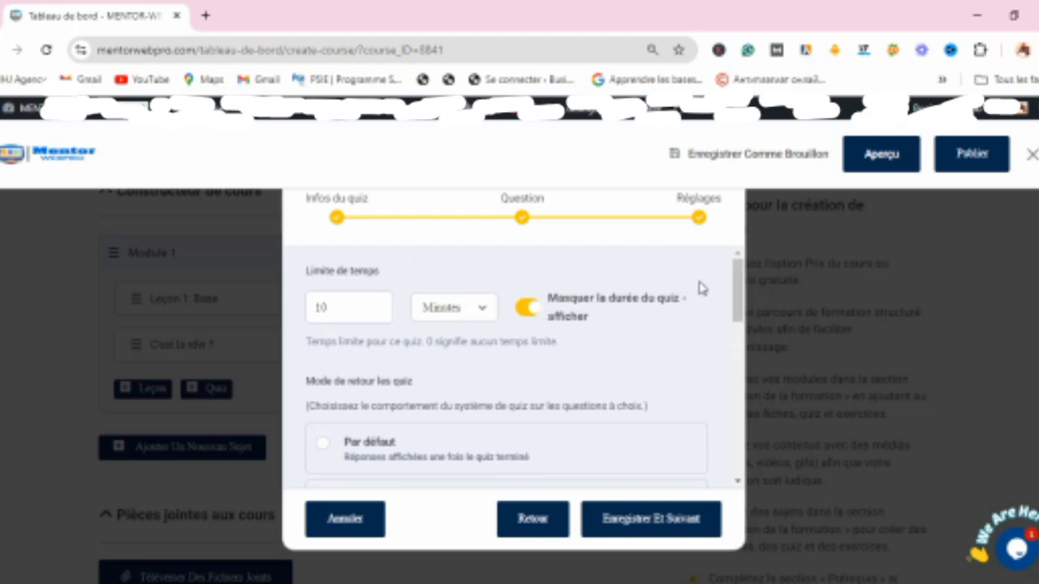
left_click_drag(739, 292, 739, 446)
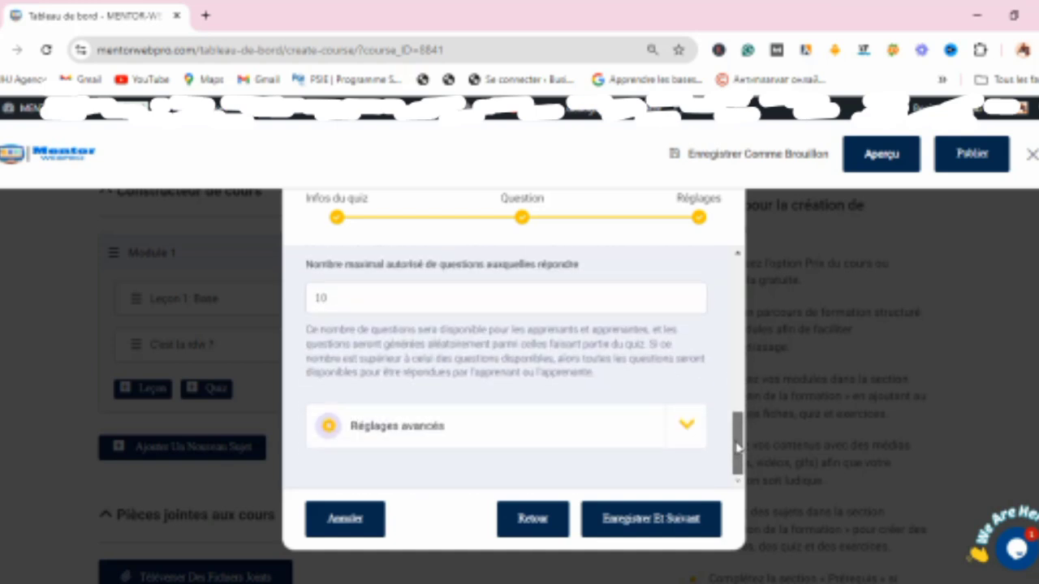
left_click(655, 528)
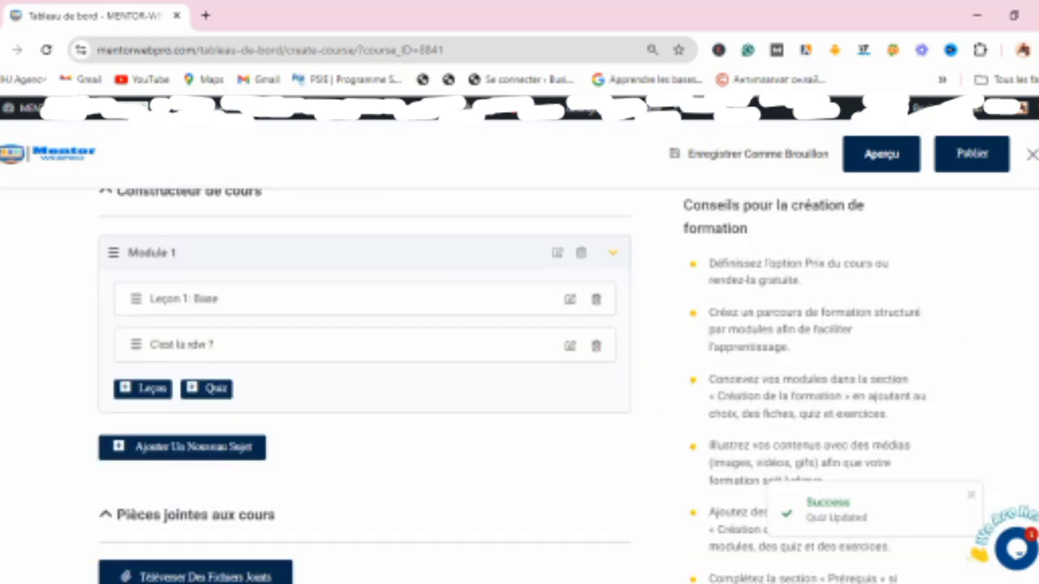
scroll(363, 386, "down", 2)
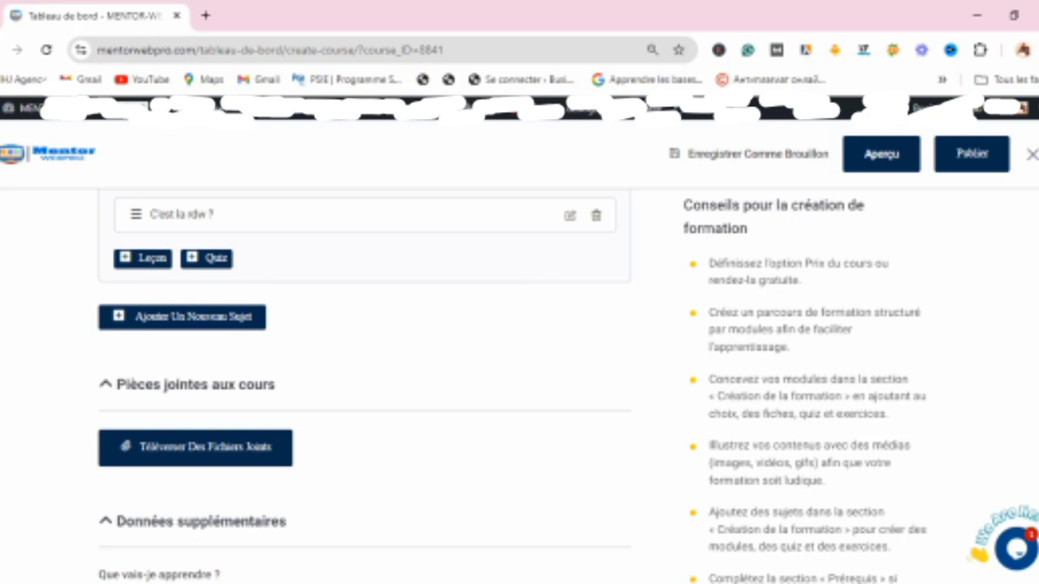
scroll(363, 389, "down", 1)
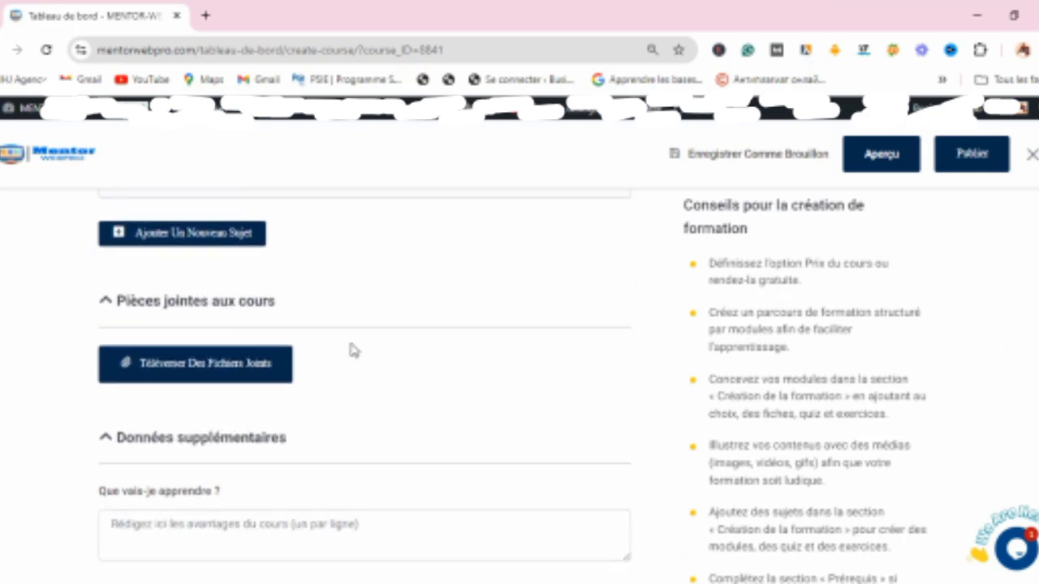
left_click(159, 303)
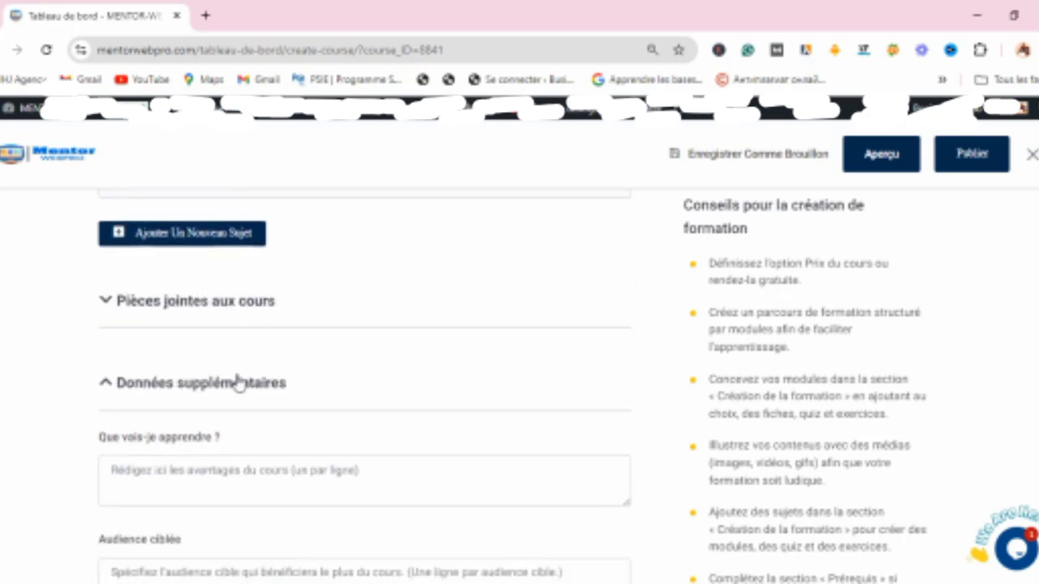
left_click(166, 319)
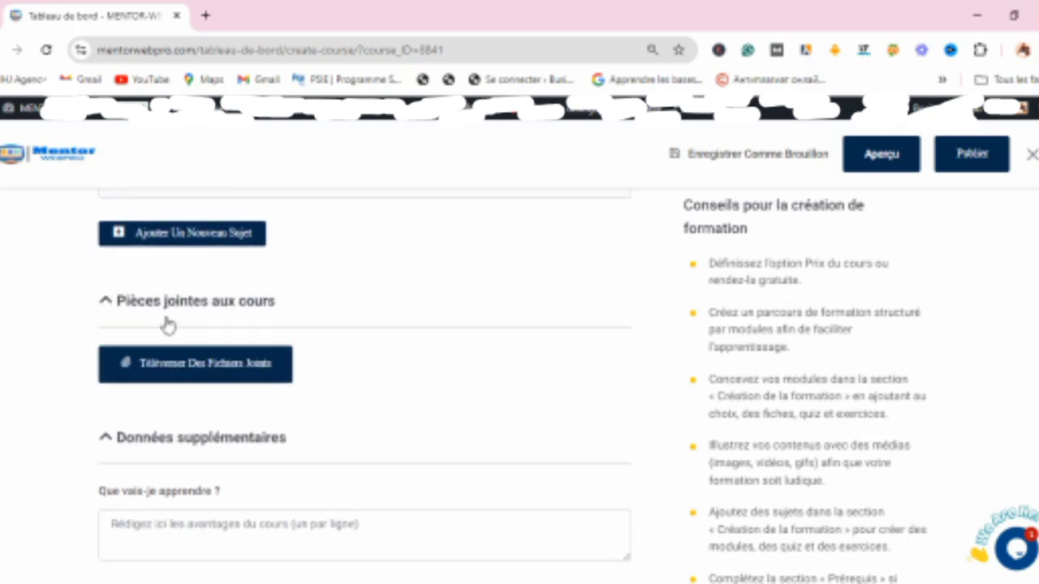
left_click(156, 445)
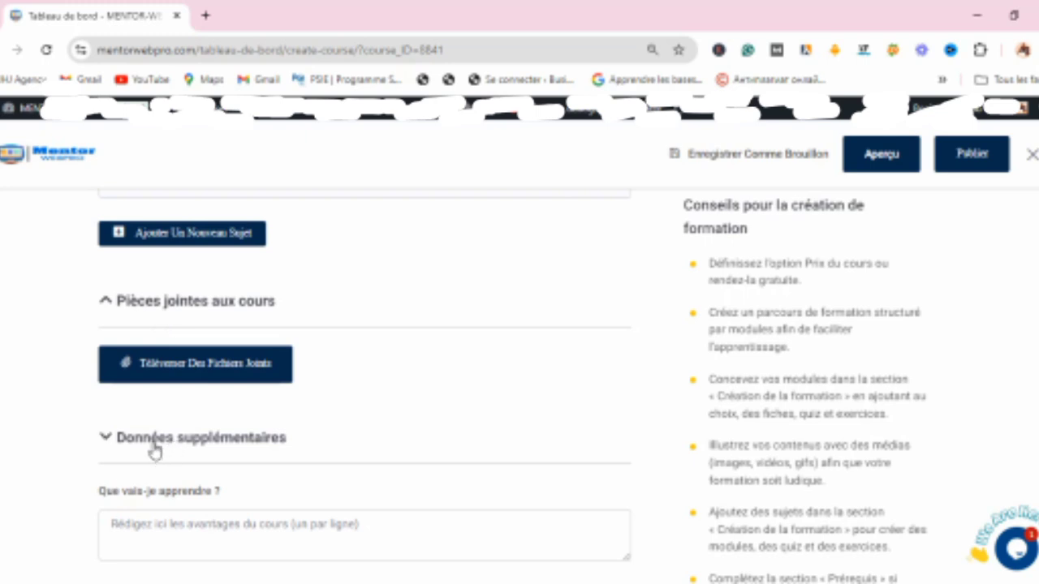
left_click(251, 441)
scroll(364, 382, "down", 3)
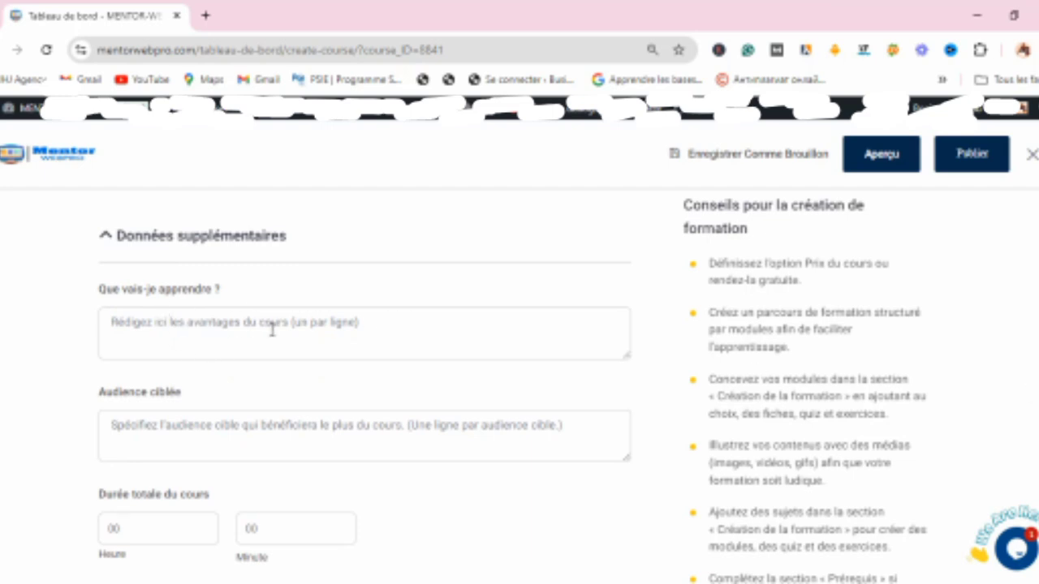
left_click(316, 319)
left_click(234, 428)
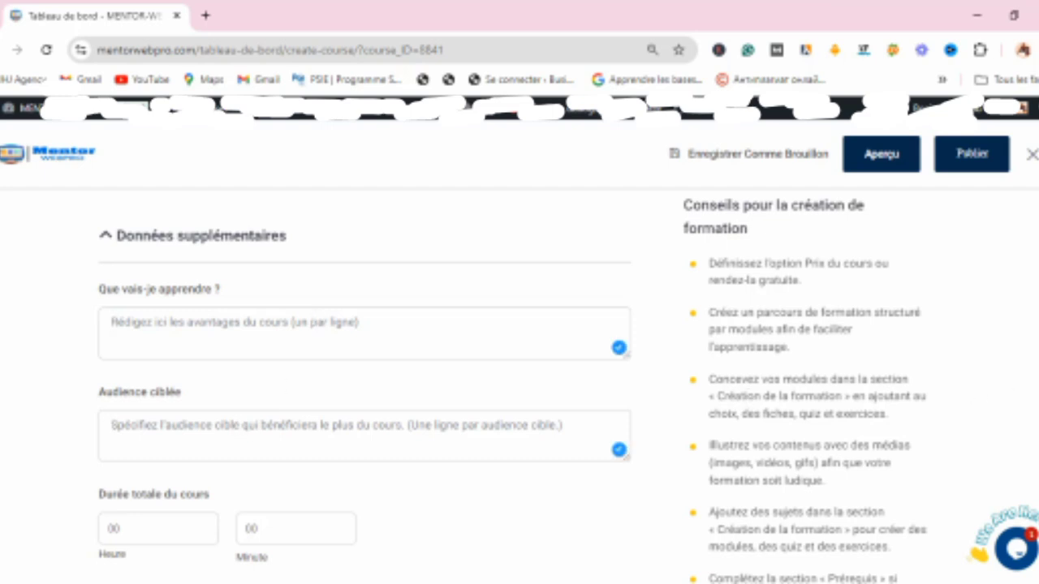
scroll(1014, 397, "down", 2)
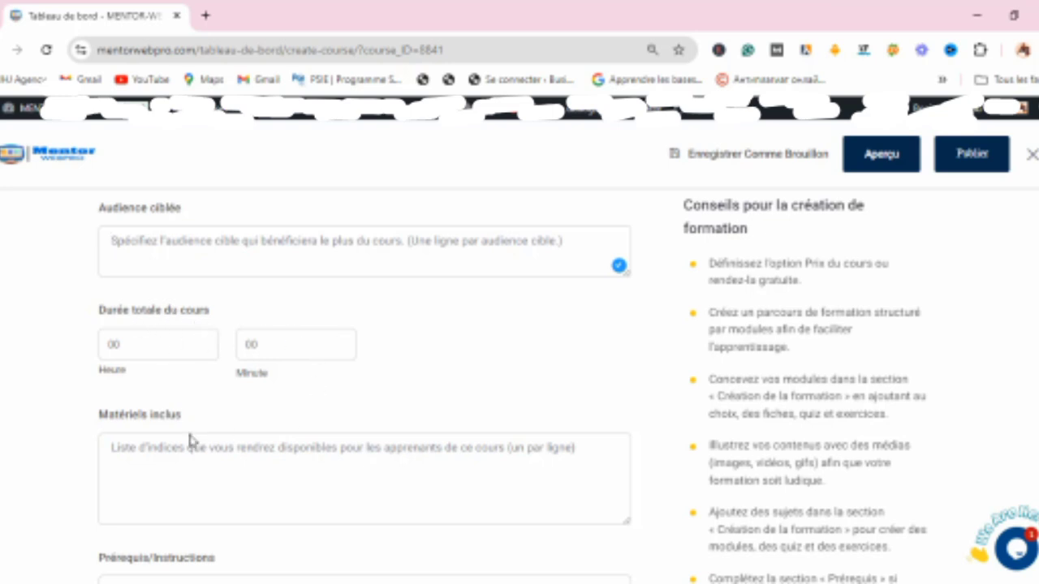
Step: List the course's included materials as '- PC' and '- Téléphone' on separate lines, starting a third dash line
left_click(237, 454)
type("6")
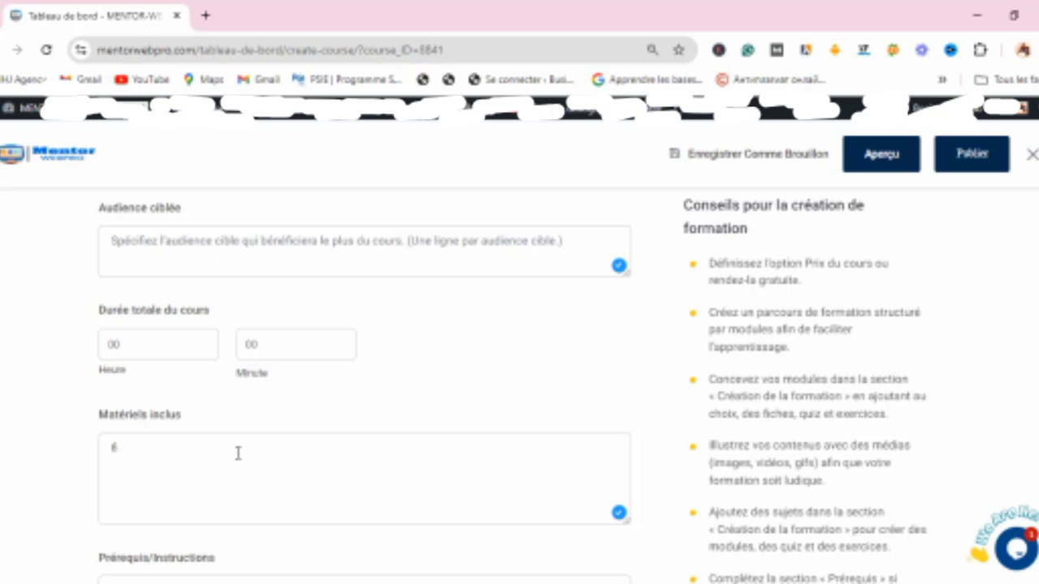
key("BackSpace")
type("- PC")
type("-")
type(" MIC")
key("BackSpace")
key("BackSpace")
key("BackSpace")
type("Téléphone ")
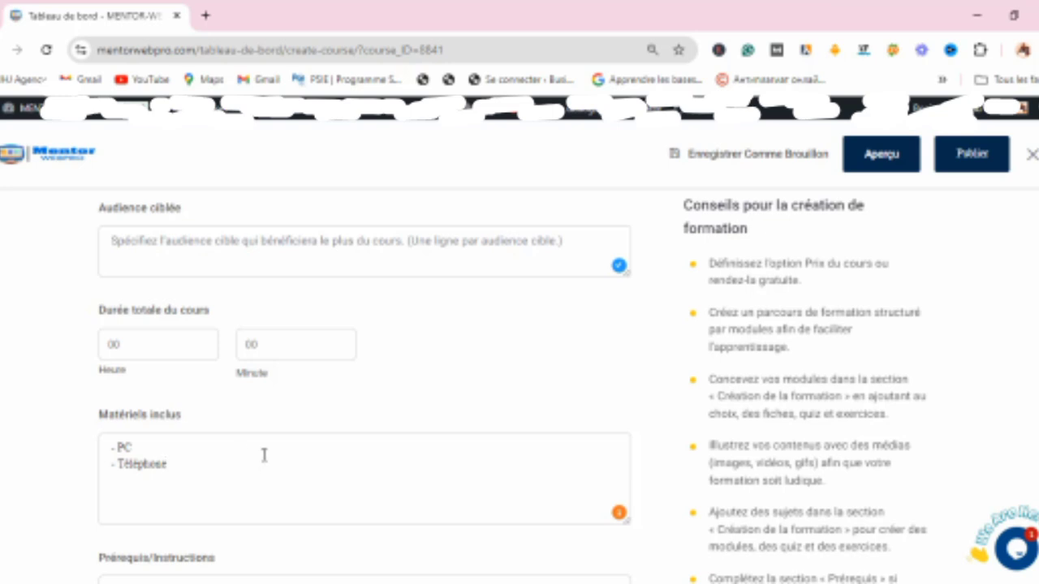
type("-")
Step: Enter 'SEO, Rédaction.' in the course tags field
scroll(364, 383, "down", 3)
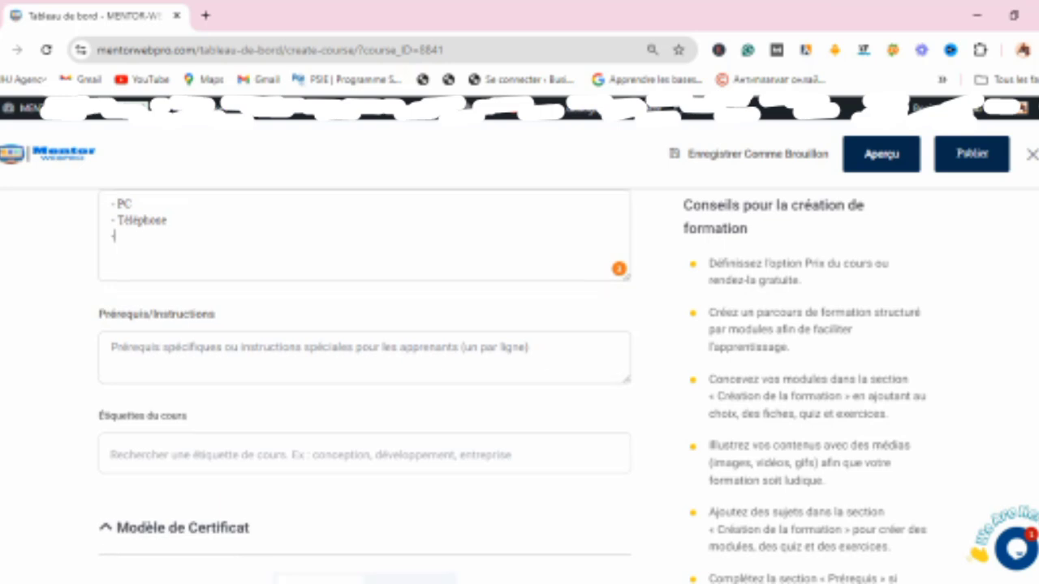
left_click(224, 436)
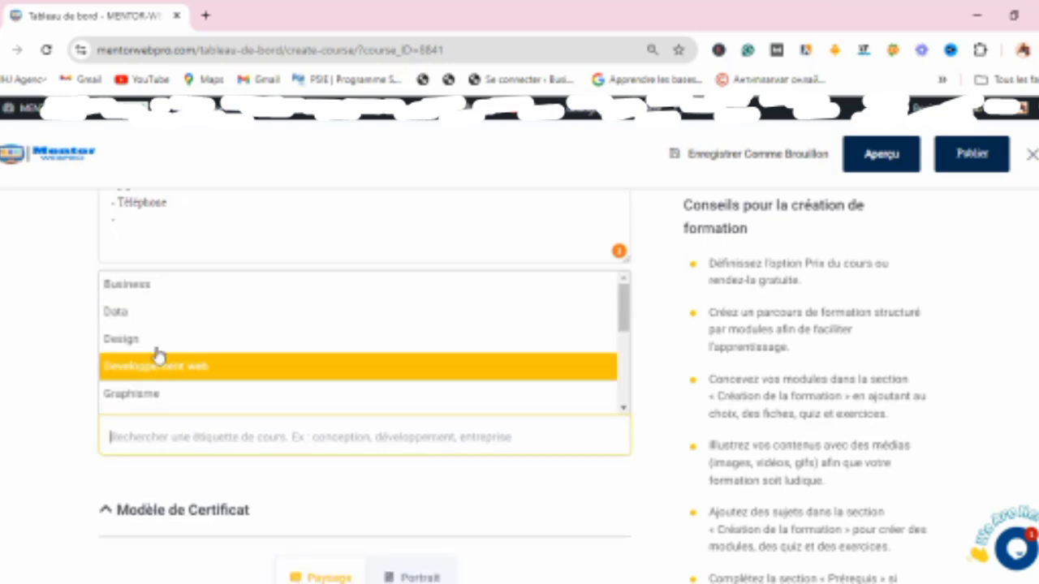
left_click(185, 443)
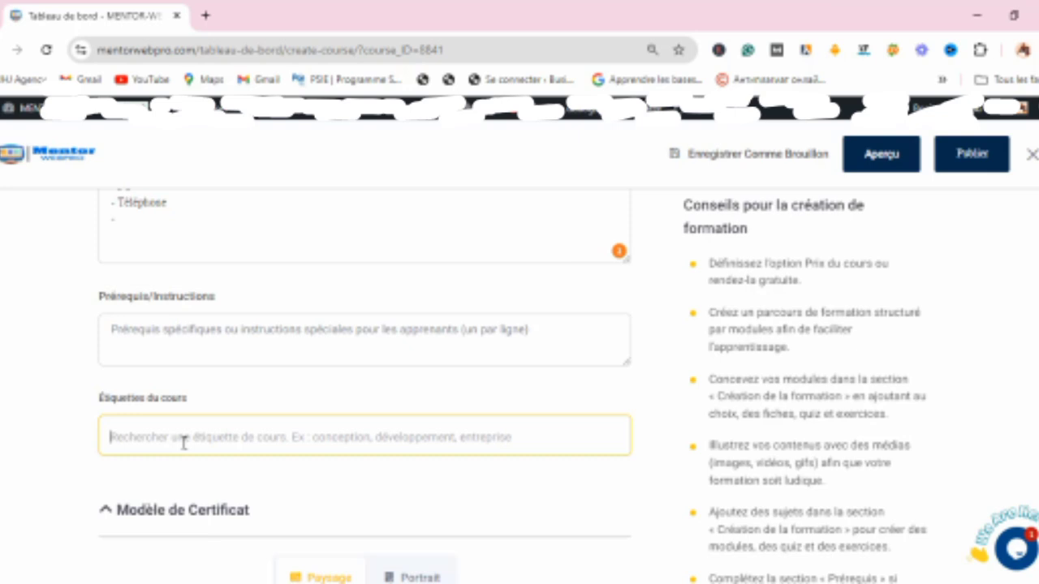
type("SEO, Rédaction.")
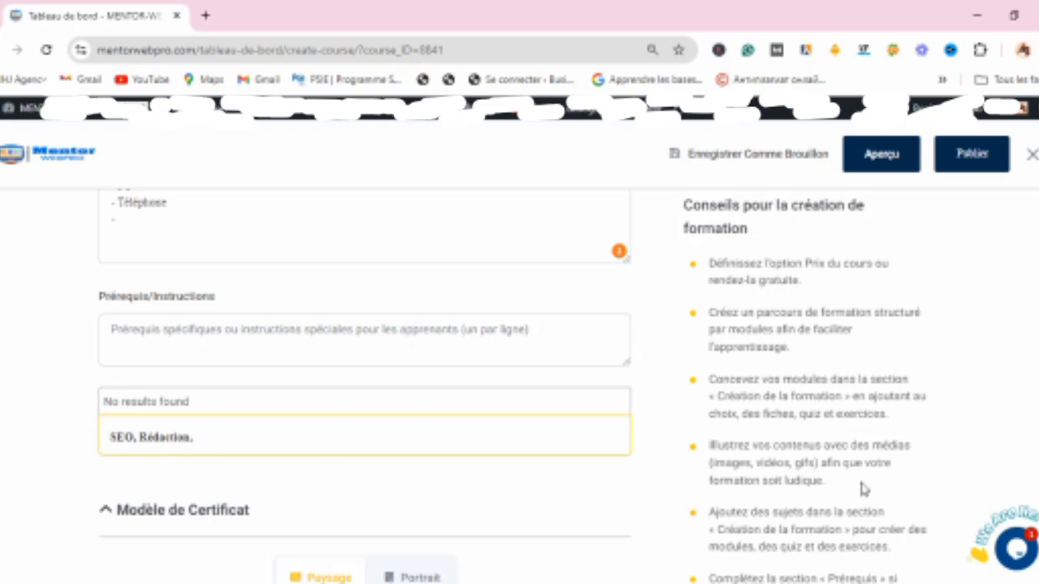
Step: Choose the landscape certificate template with the pastel gradient wave as the course certificate
scroll(366, 365, "down", 4)
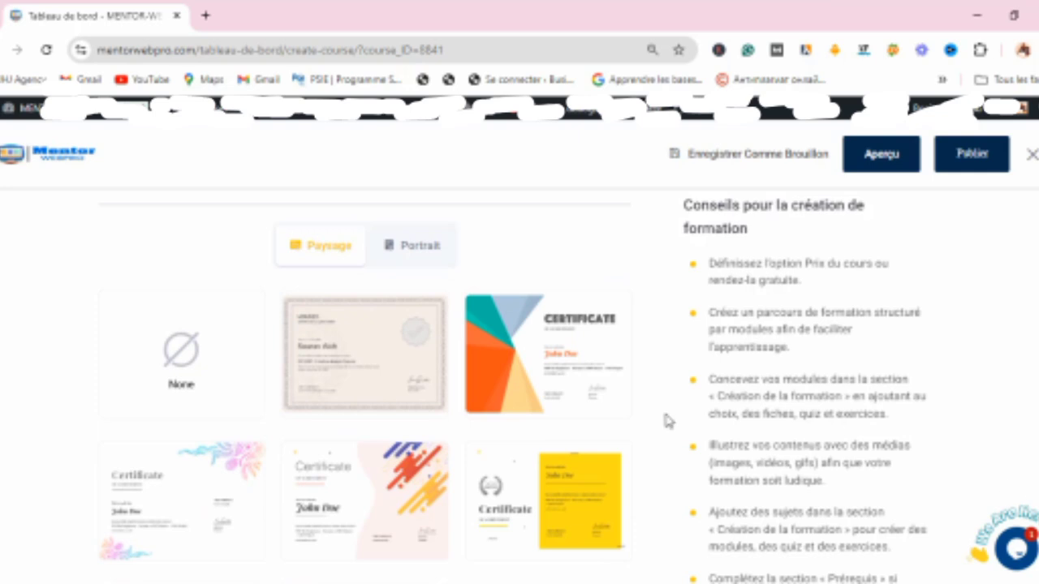
mouse_move(579, 351)
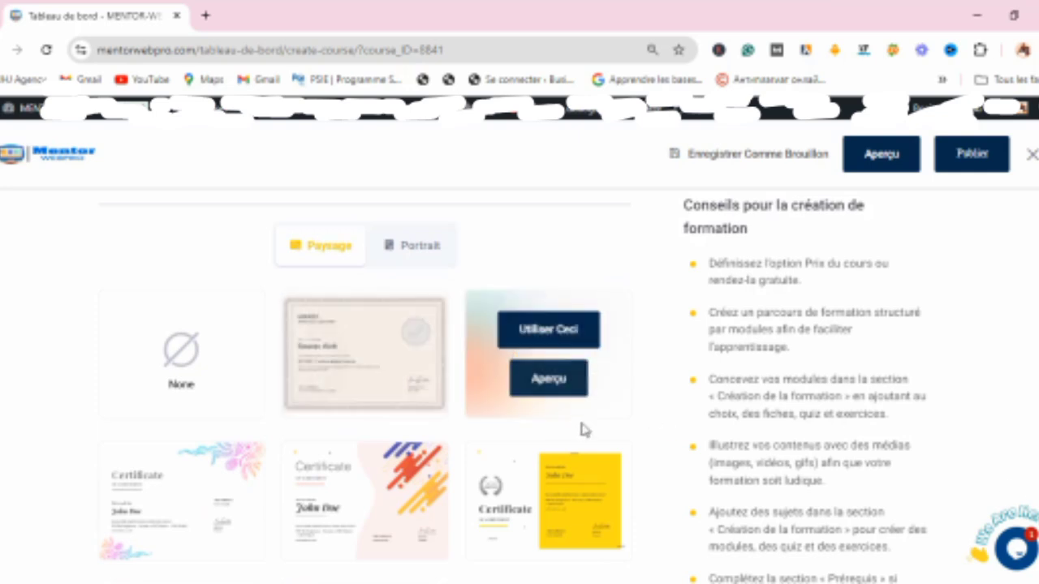
scroll(365, 390, "down", 2)
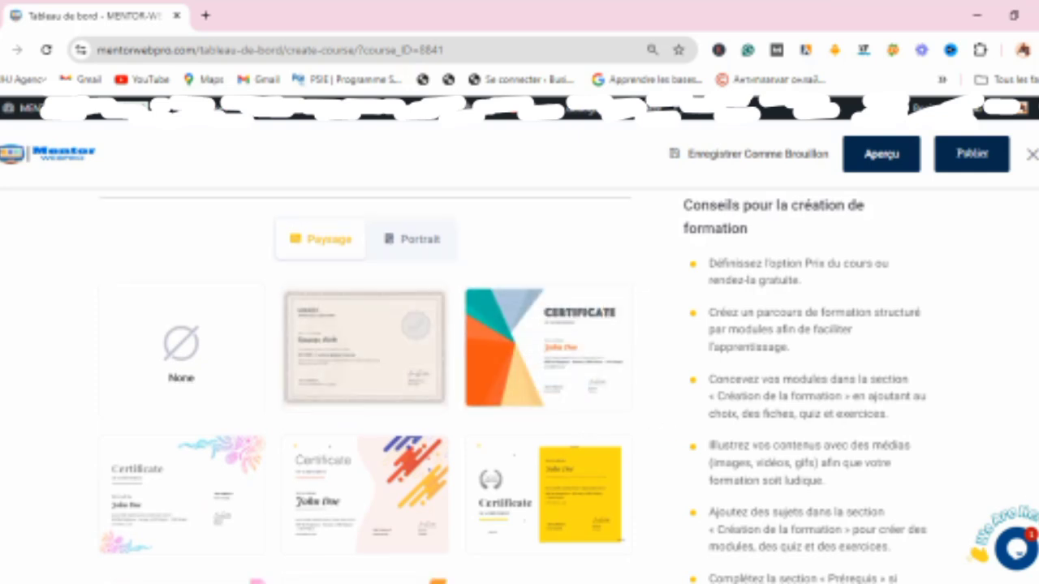
scroll(365, 390, "down", 1)
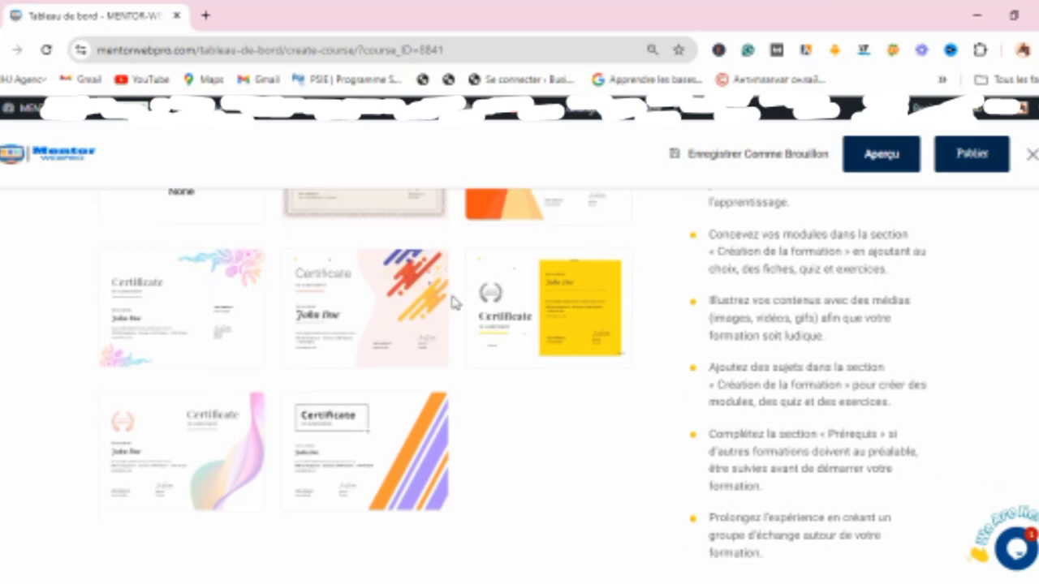
mouse_move(154, 325)
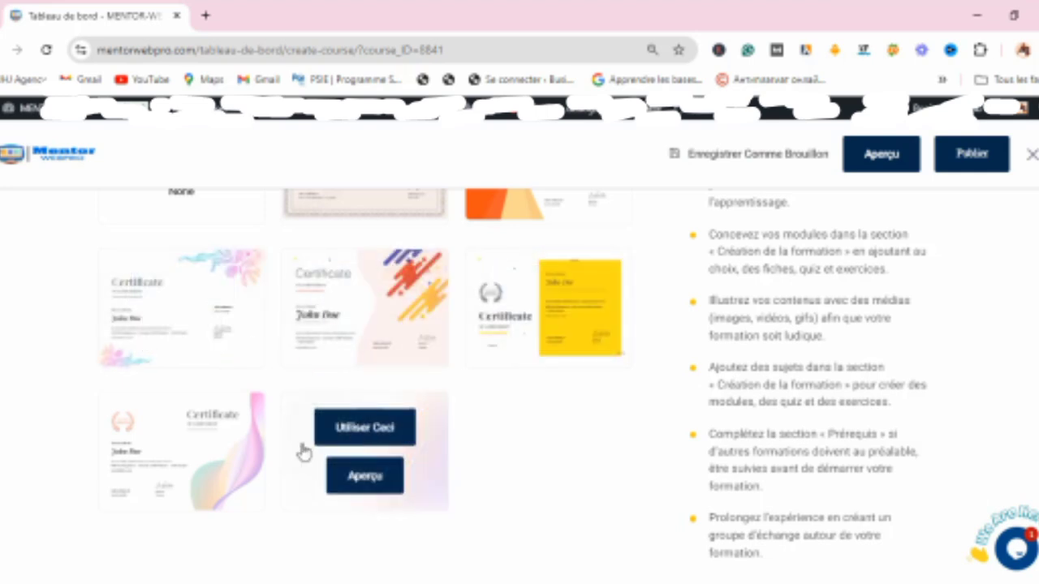
left_click(201, 430)
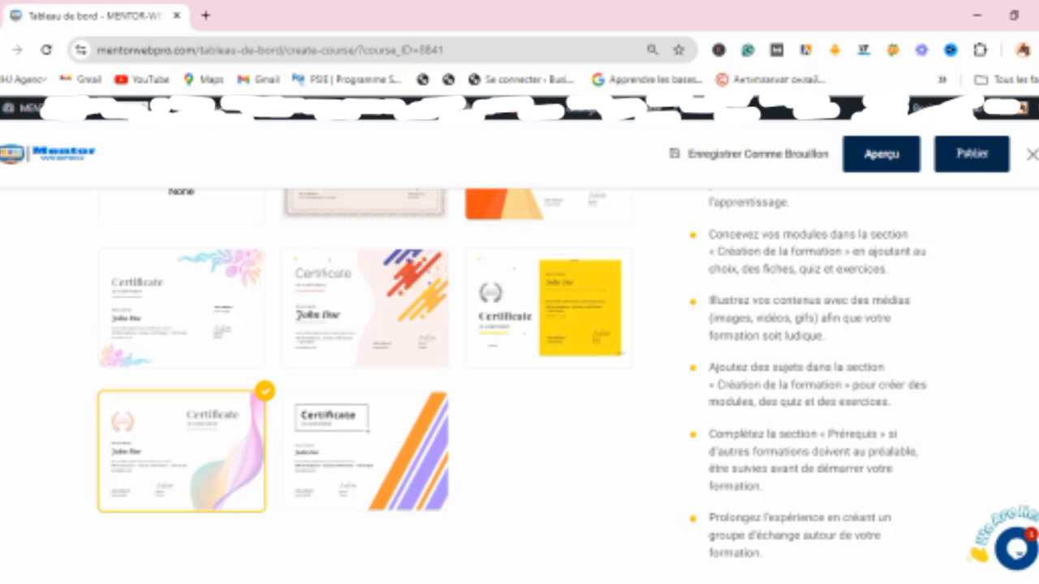
Step: Publish the course and close the publication confirmation
scroll(363, 385, "up", 20)
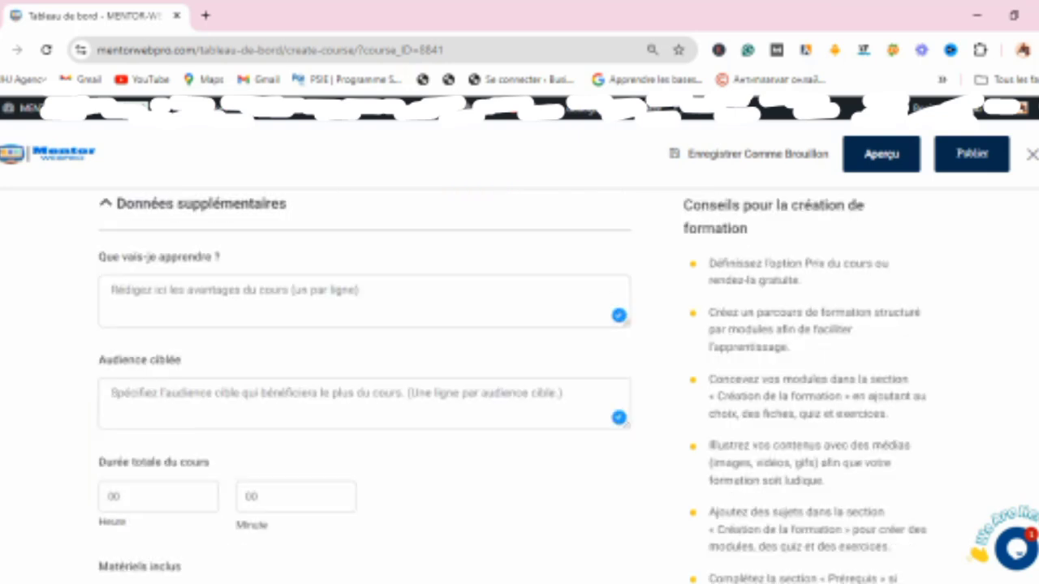
scroll(364, 385, "up", 2)
scroll(363, 385, "down", 20)
scroll(364, 385, "down", 2)
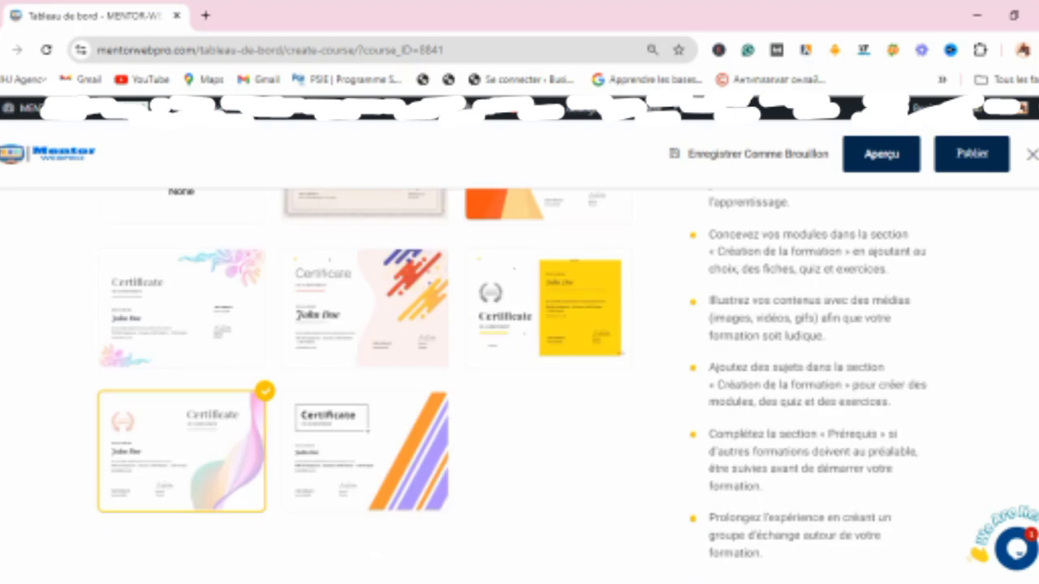
scroll(364, 385, "up", 10)
scroll(364, 385, "up", 15)
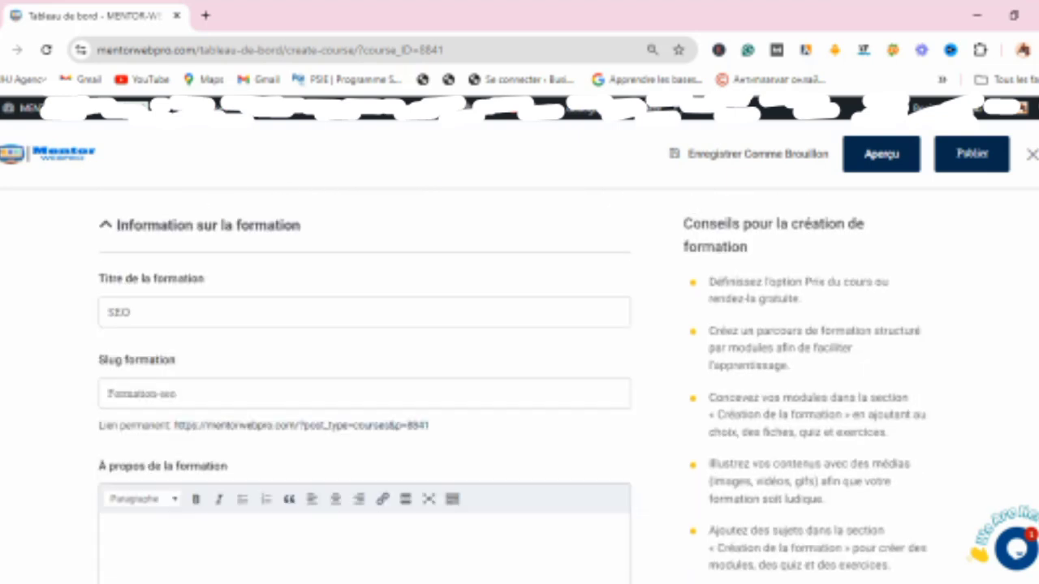
left_click(967, 158)
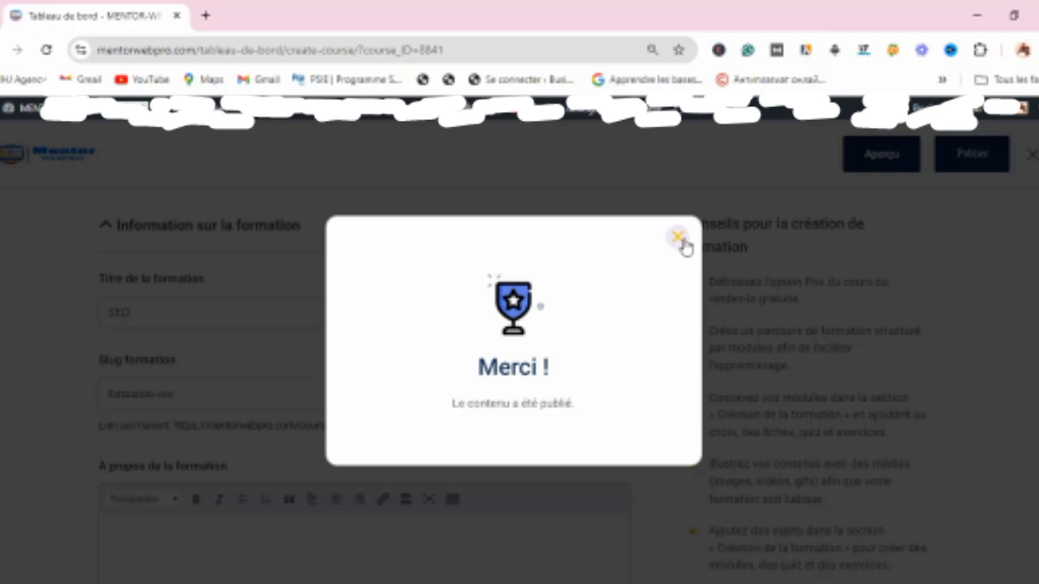
left_click(679, 238)
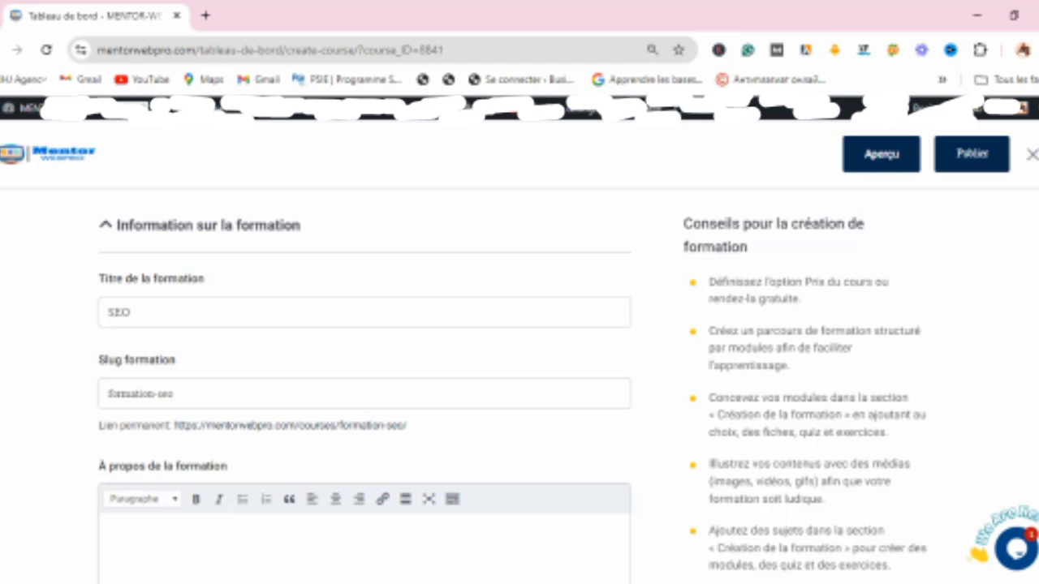
Step: Open the course preview in a new browser tab
scroll(364, 390, "down", 7)
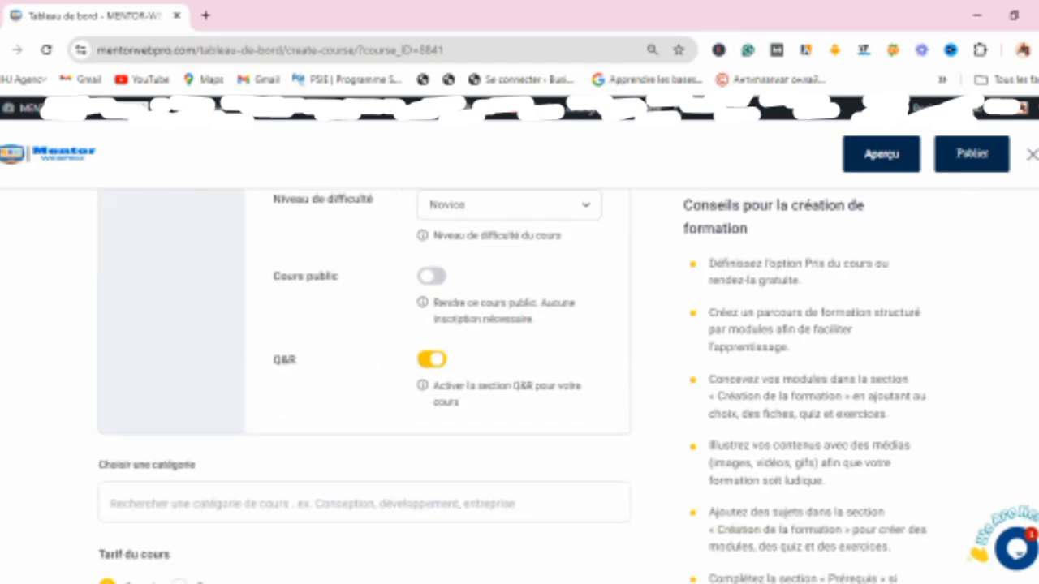
scroll(364, 390, "up", 7)
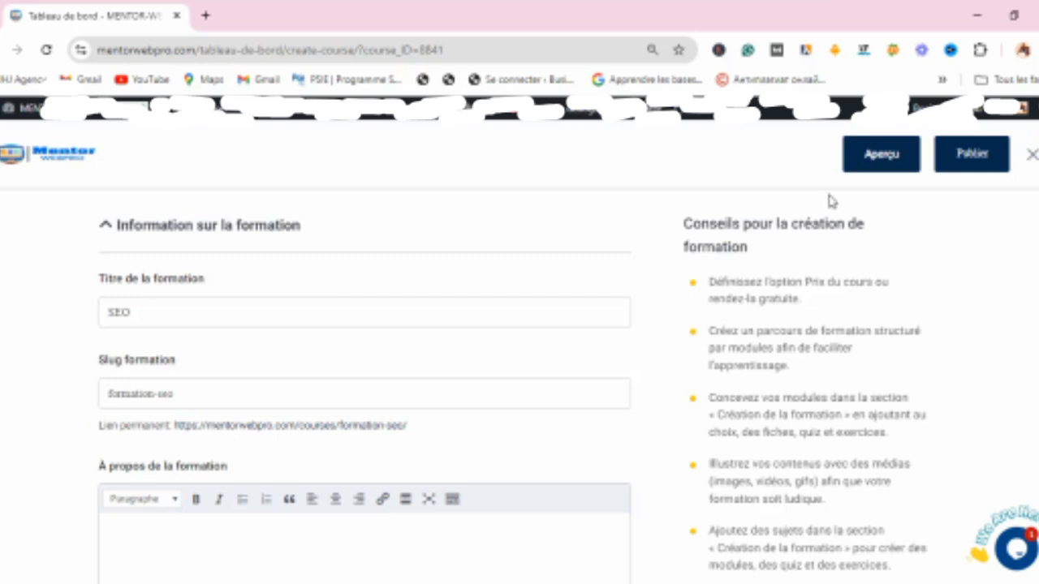
left_click(885, 158)
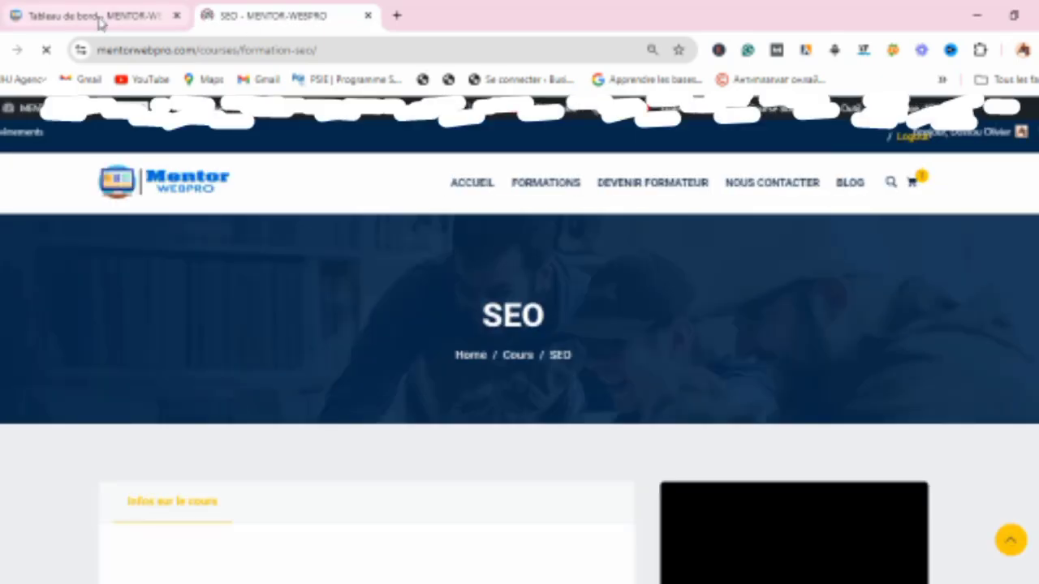
left_click(99, 21)
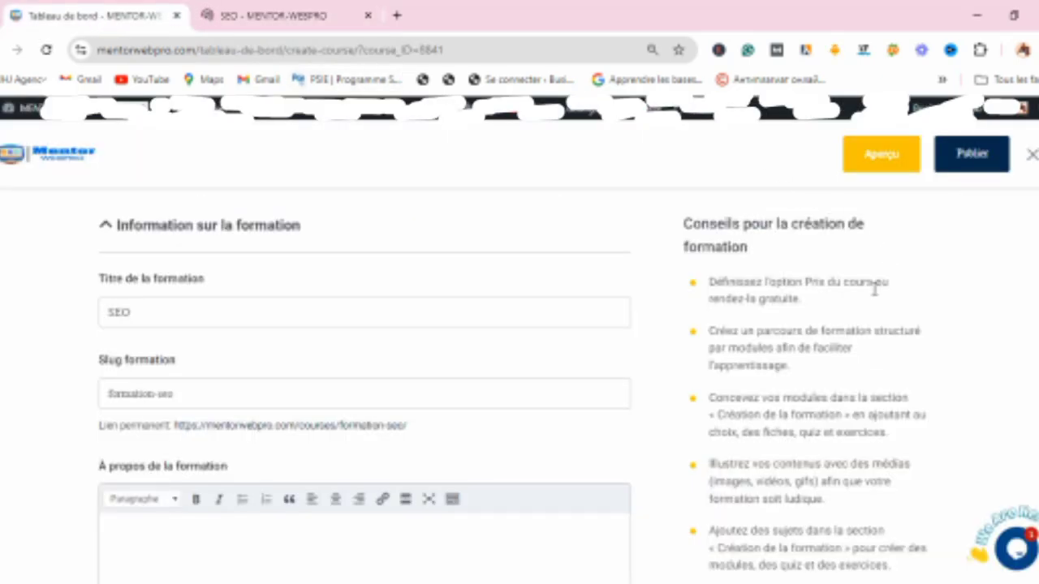
left_click(288, 8)
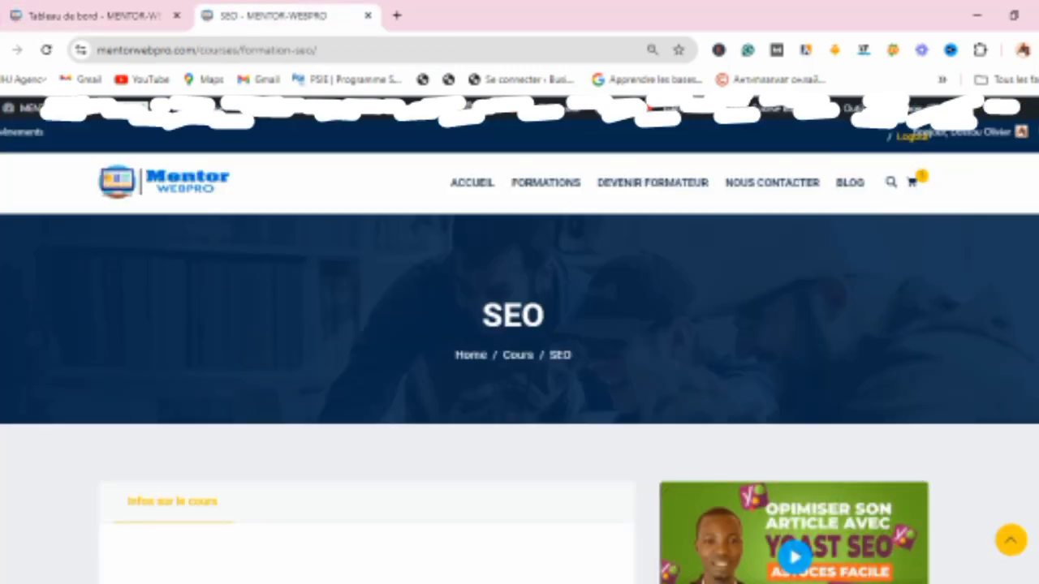
Step: Scroll through the public SEO course page to review its modules, lessons and included materials
scroll(519, 365, "down", 3)
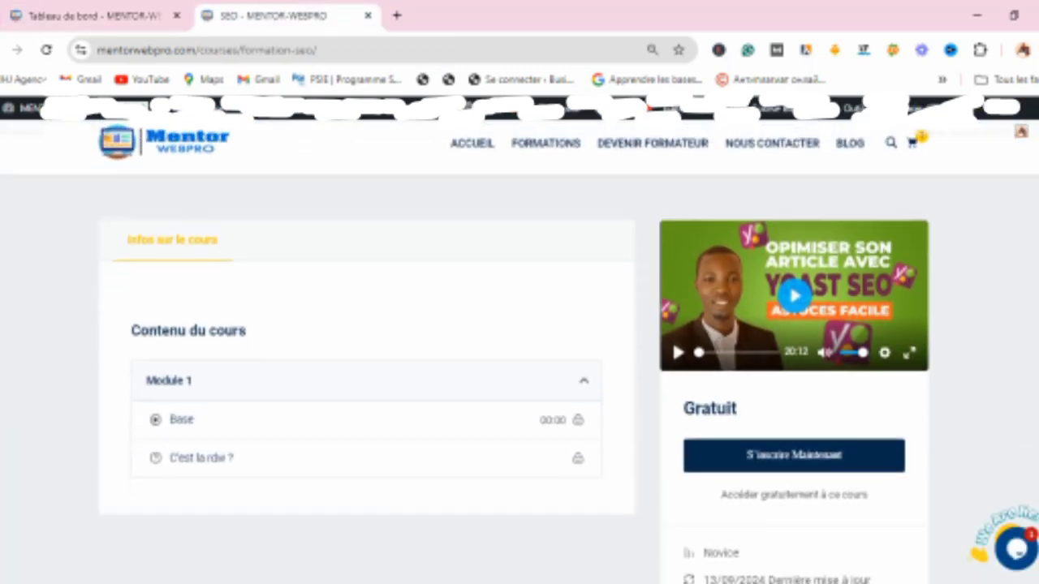
scroll(519, 365, "down", 3)
scroll(519, 365, "down", 4)
scroll(519, 366, "up", 2)
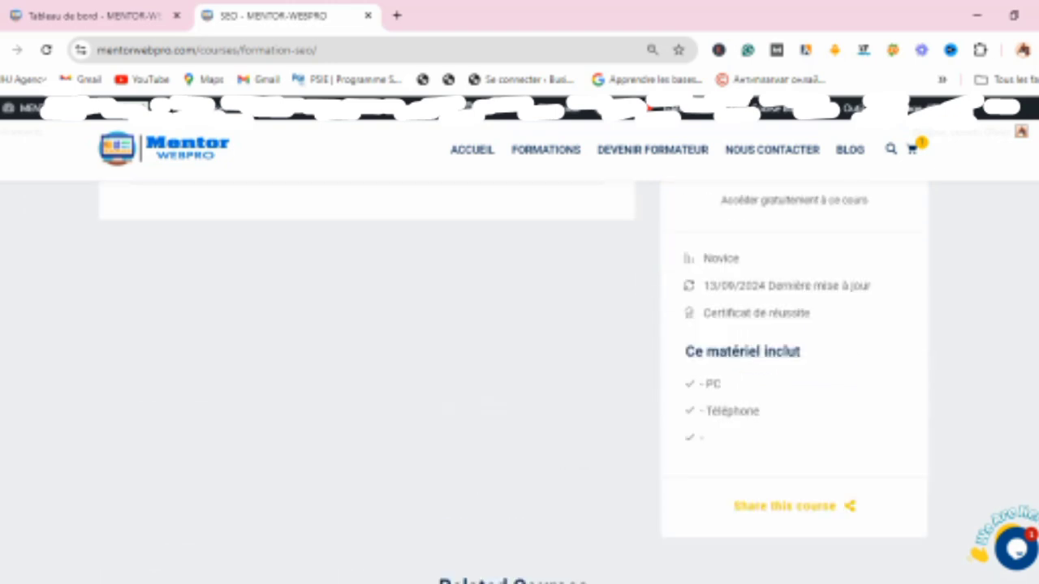
scroll(520, 366, "up", 3)
scroll(519, 366, "up", 1)
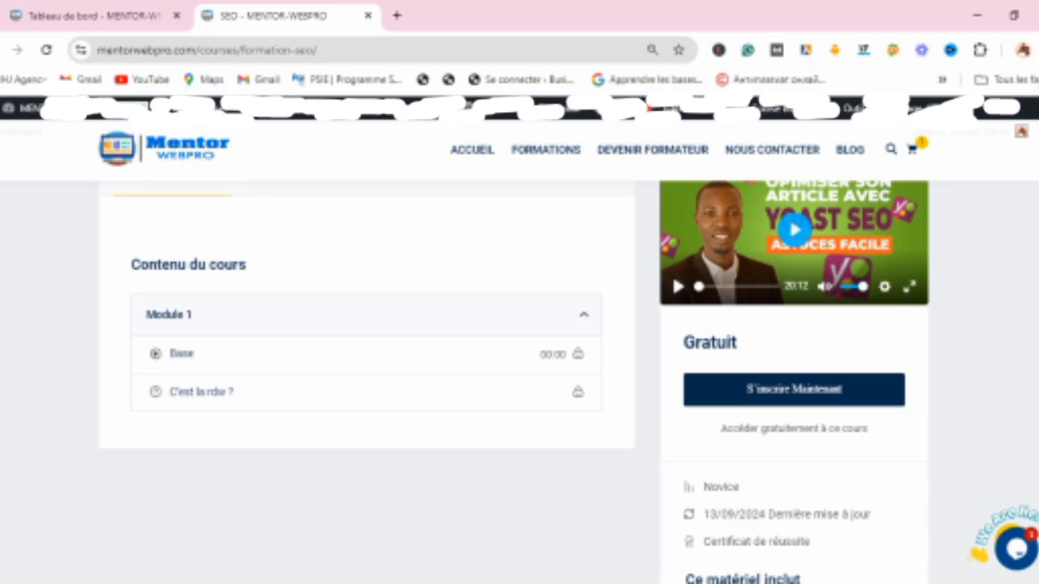
scroll(519, 365, "up", 4)
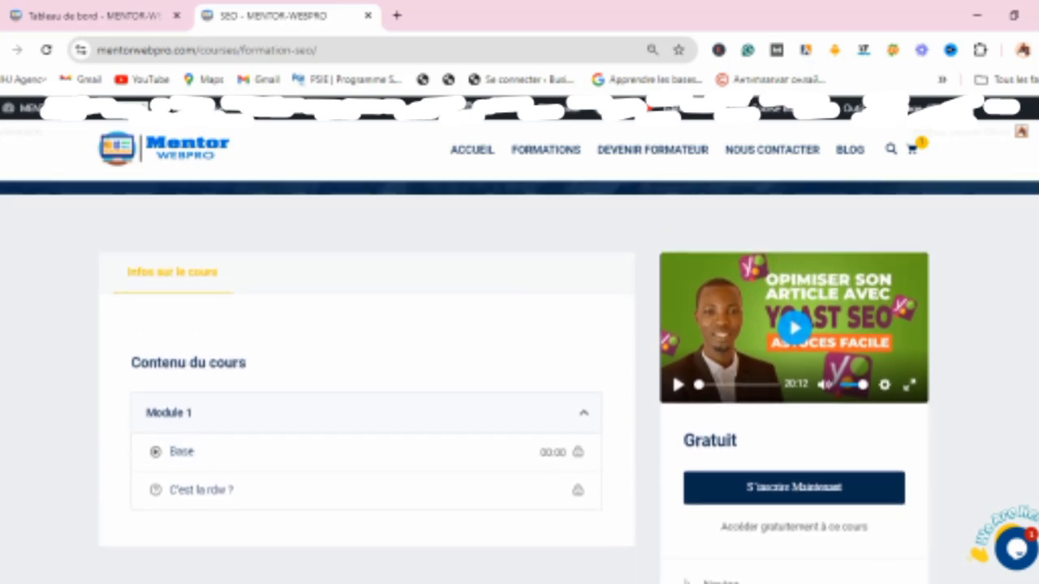
scroll(519, 398, "down", 2)
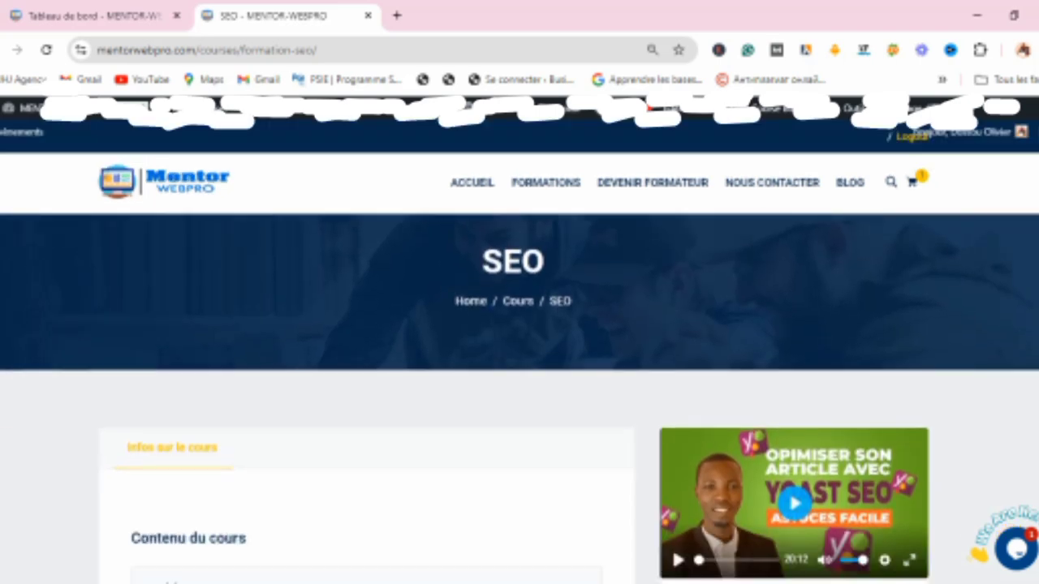
scroll(520, 397, "up", 2)
scroll(520, 365, "down", 3)
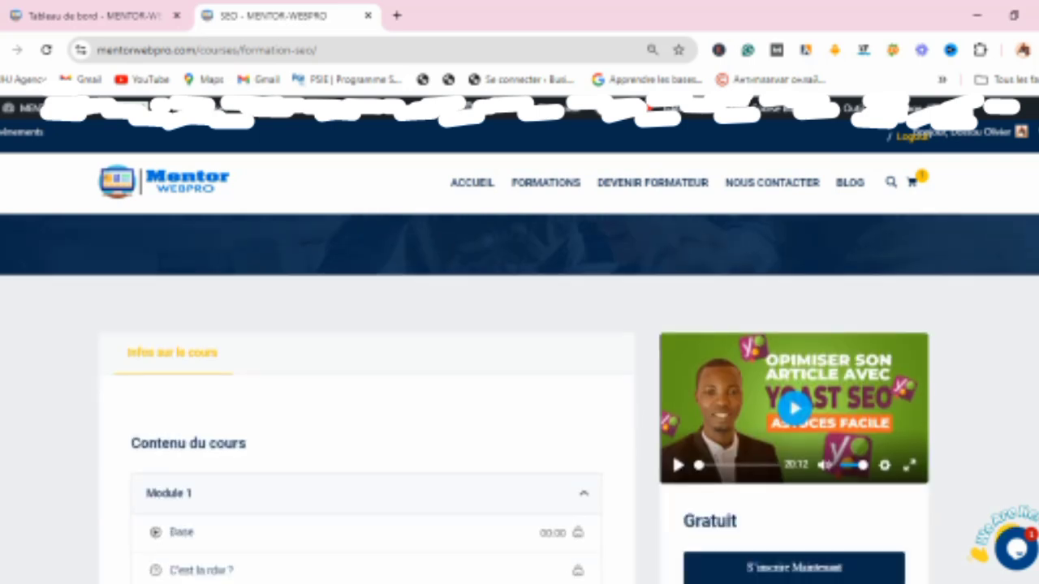
scroll(520, 365, "up", 3)
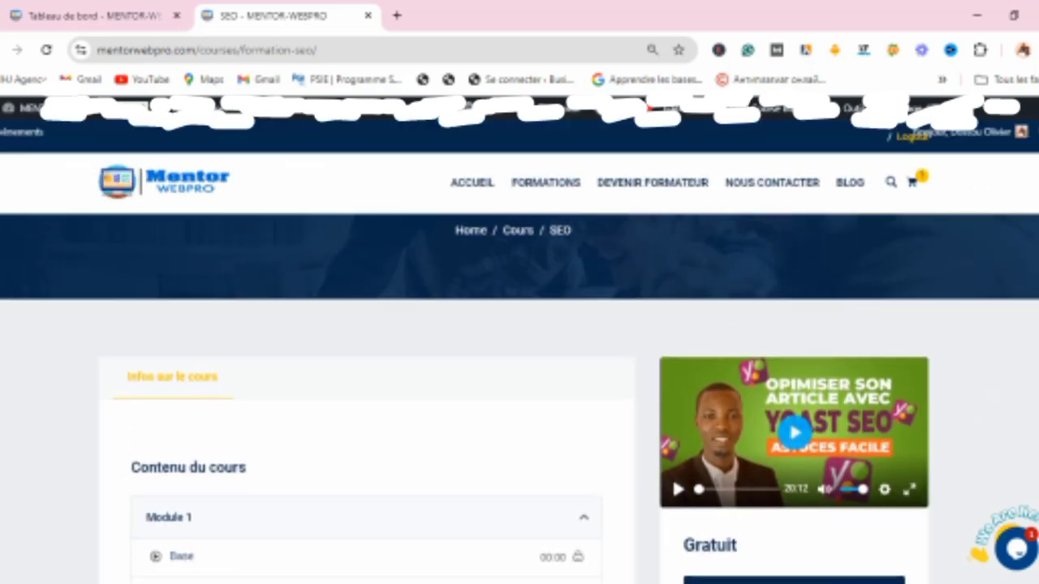
scroll(519, 366, "down", 4)
scroll(519, 366, "down", 2)
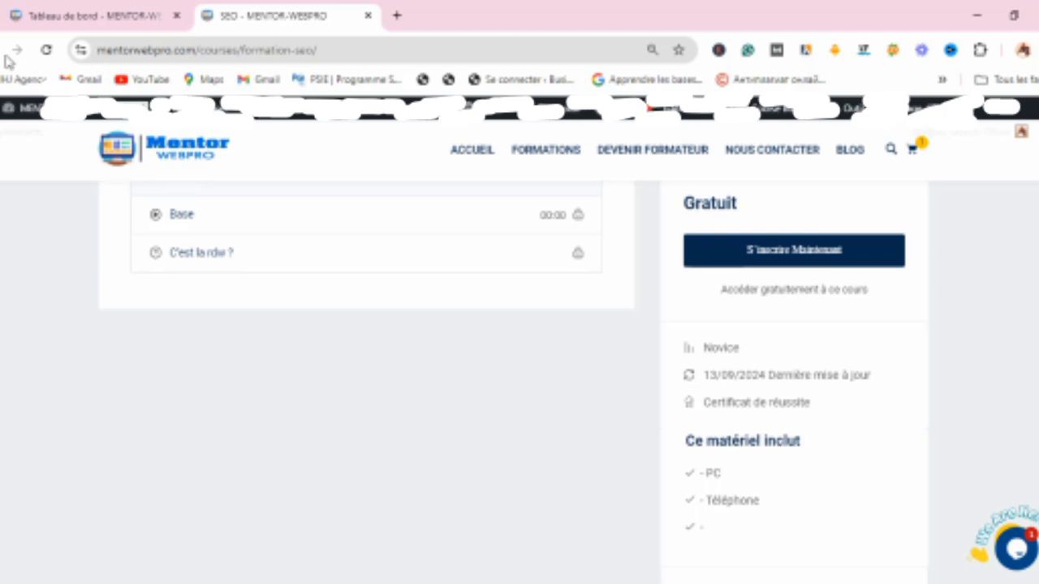
Step: Back in the course editor tab, switch the course pricing from free to Payant
left_click(112, 16)
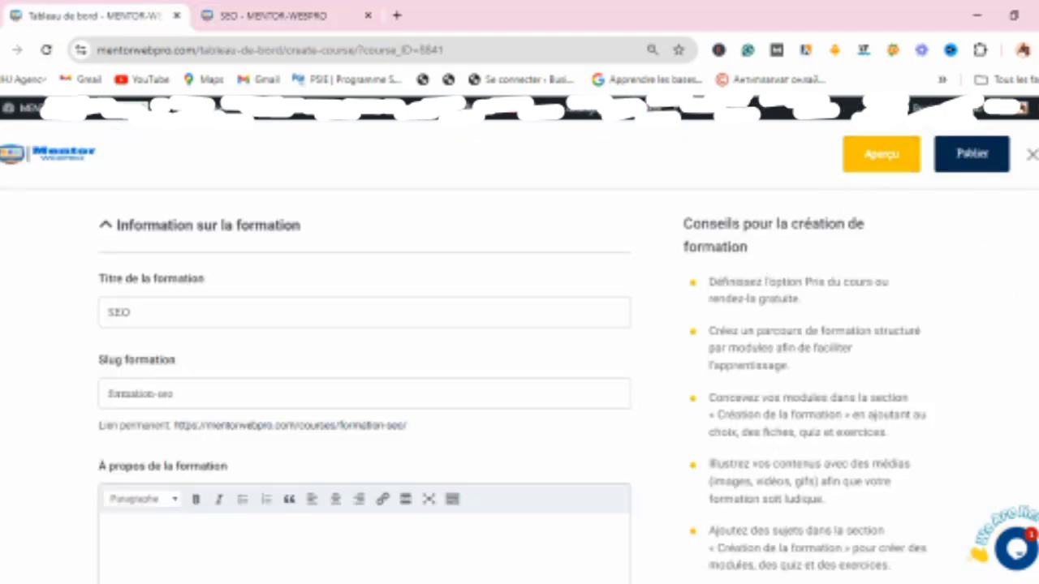
scroll(364, 385, "down", 10)
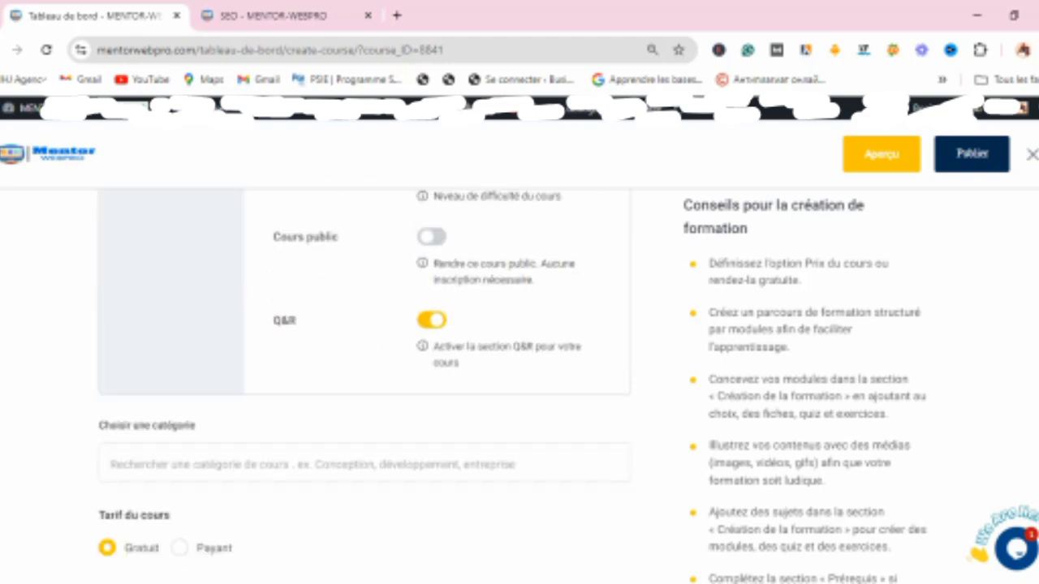
scroll(365, 386, "up", 1)
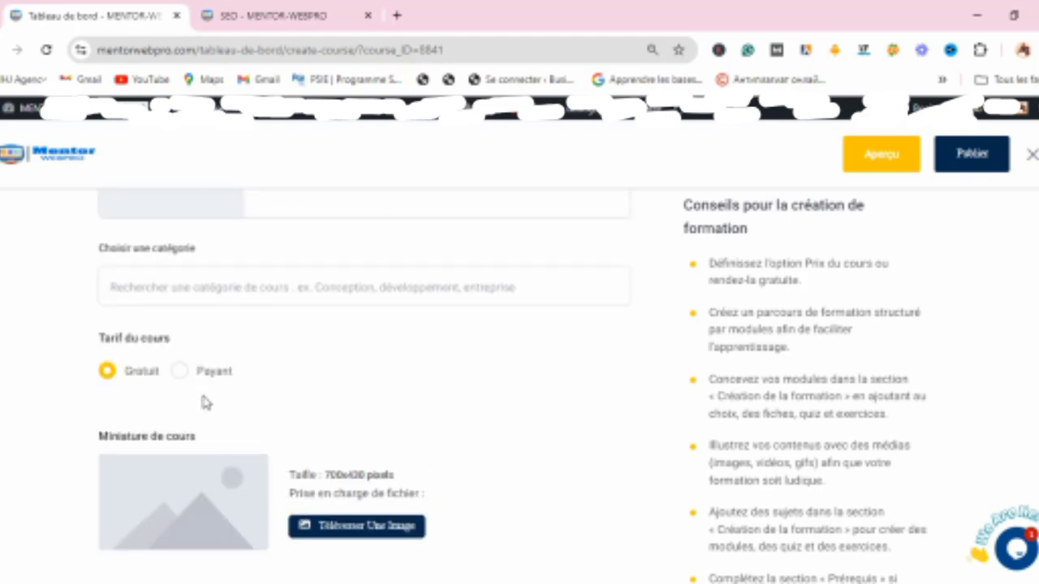
left_click(179, 372)
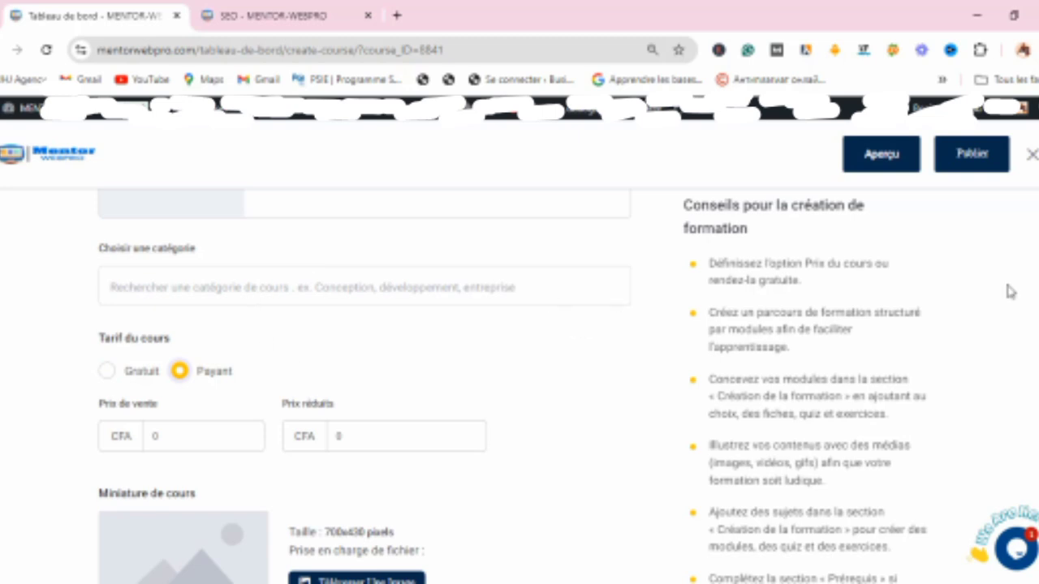
Step: Set the course's sale price to 20000 CFA
scroll(364, 385, "up", 10)
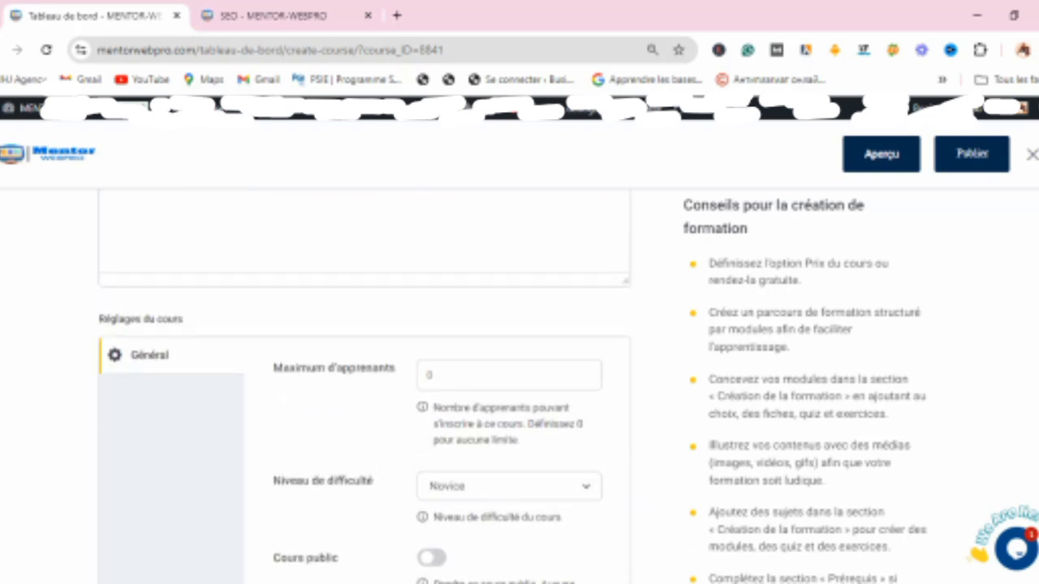
scroll(524, 283, "down", 10)
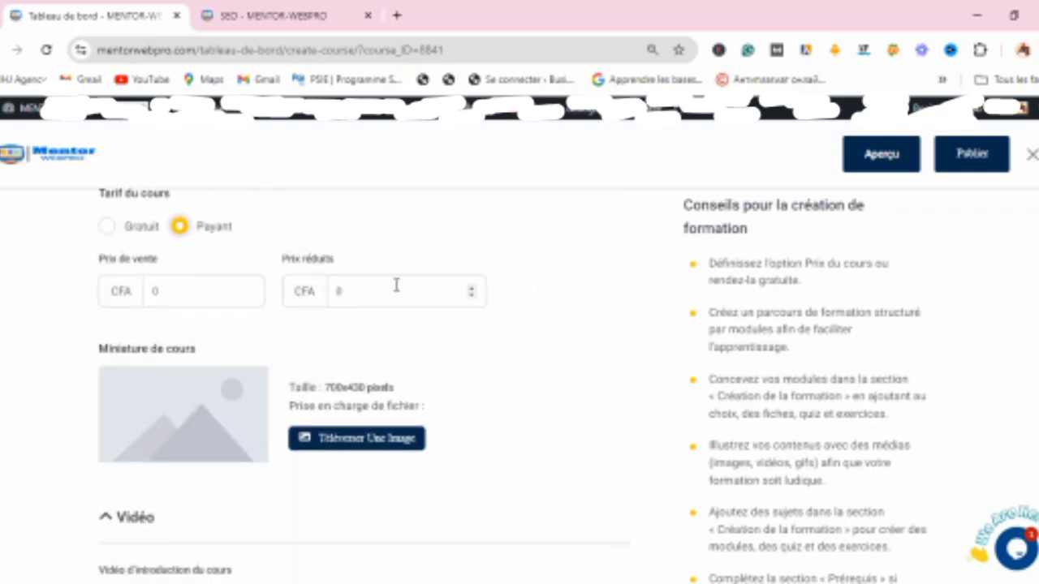
left_click(159, 292)
key("BackSpace")
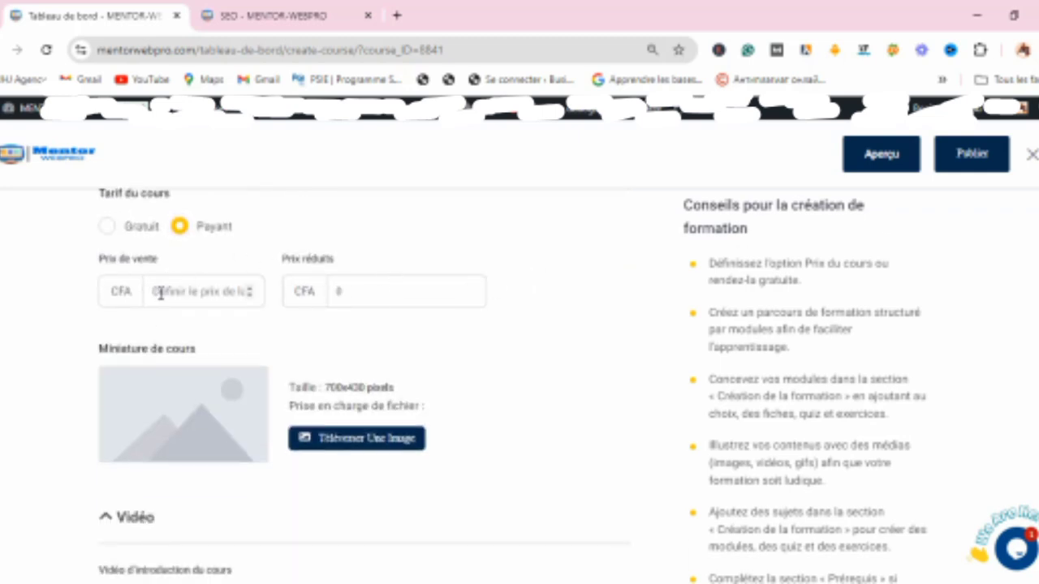
type("2")
key("BackSpace")
type("20000")
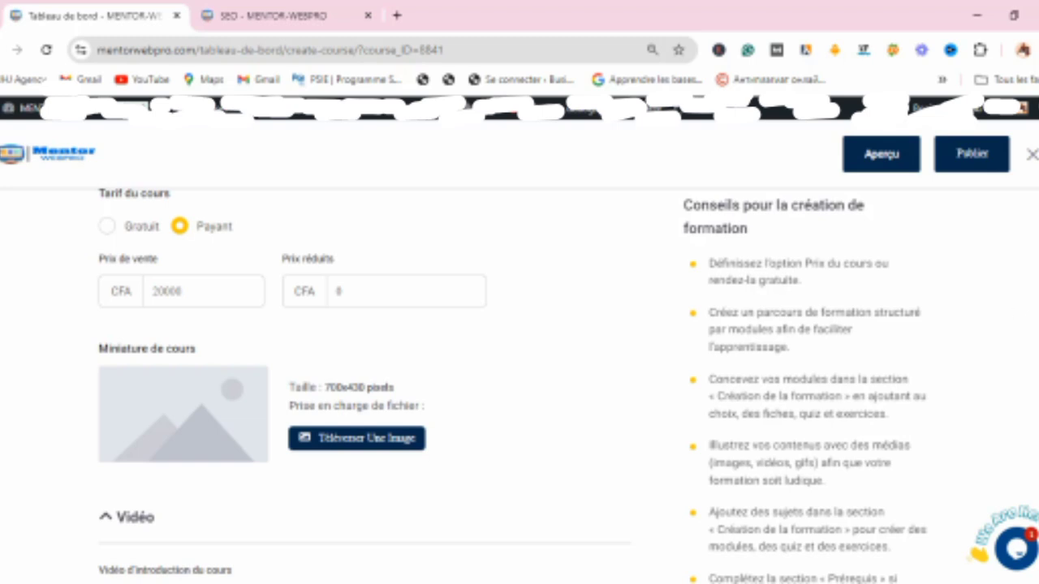
Step: Review the price shown on the public course preview page, then return to the course editor tab
scroll(365, 386, "down", 2)
scroll(365, 386, "up", 2)
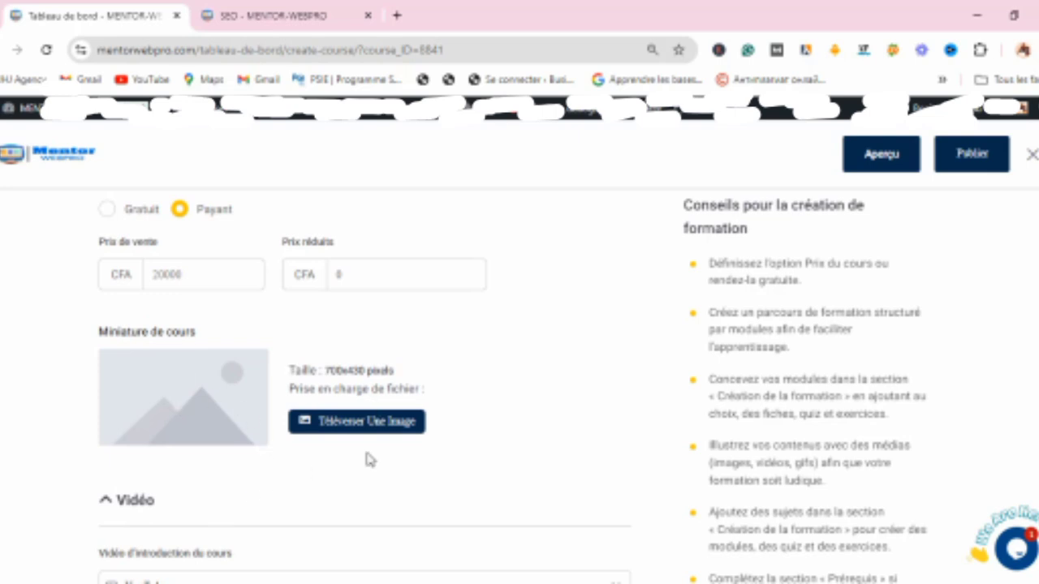
left_click(313, 17)
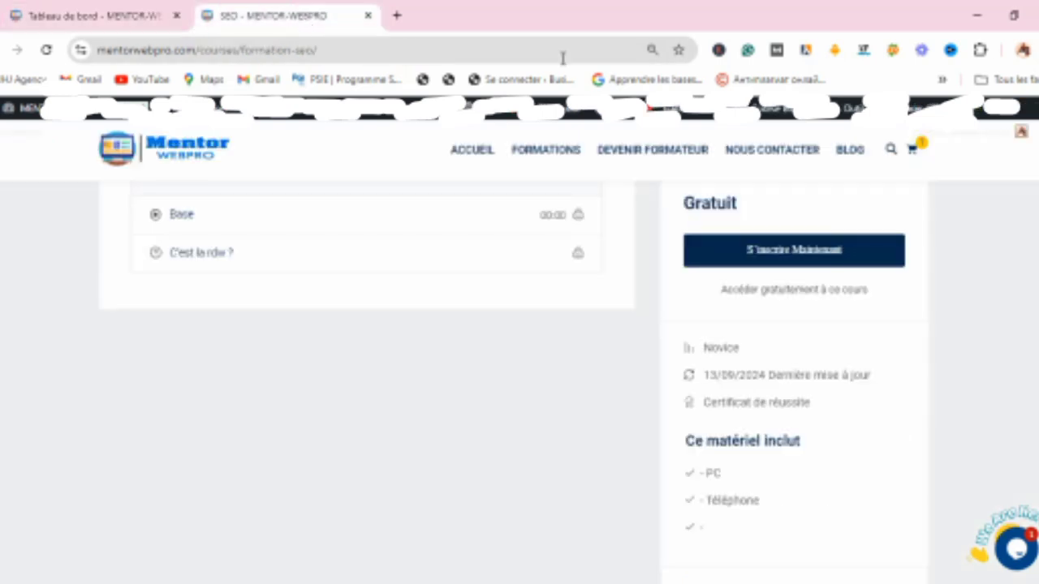
scroll(992, 371, "up", 4)
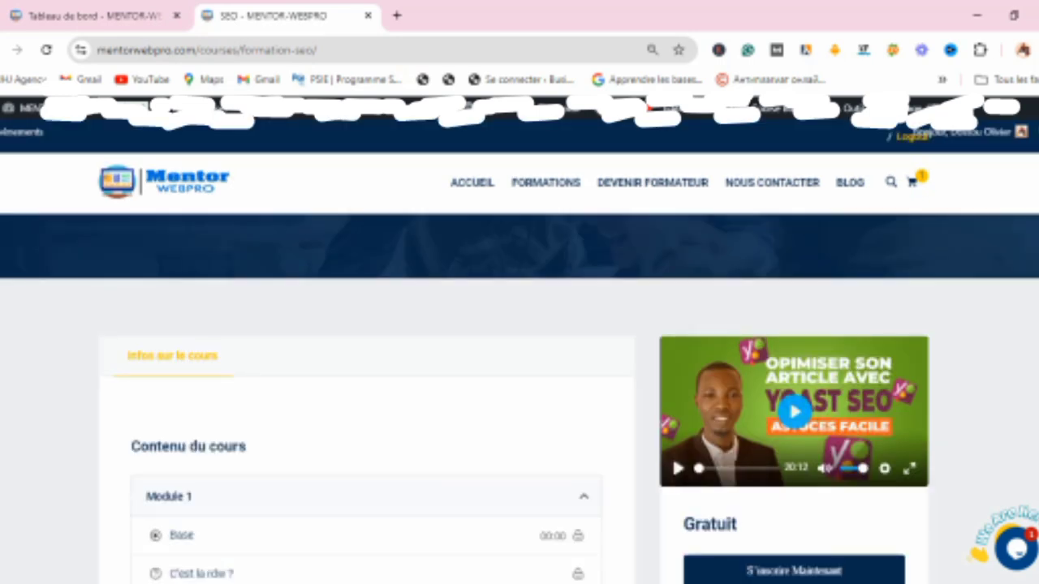
scroll(519, 366, "down", 1)
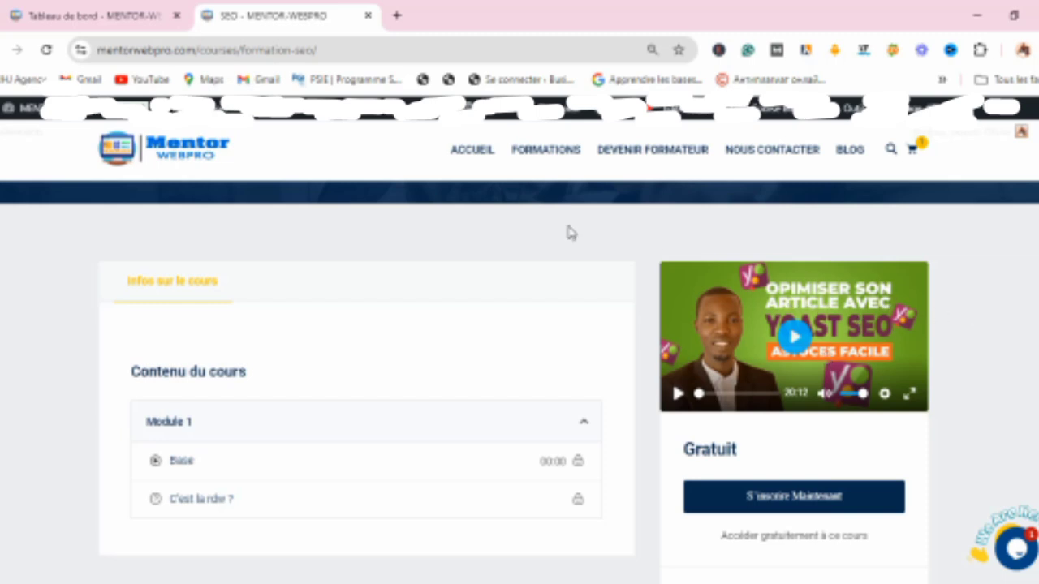
left_click(139, 20)
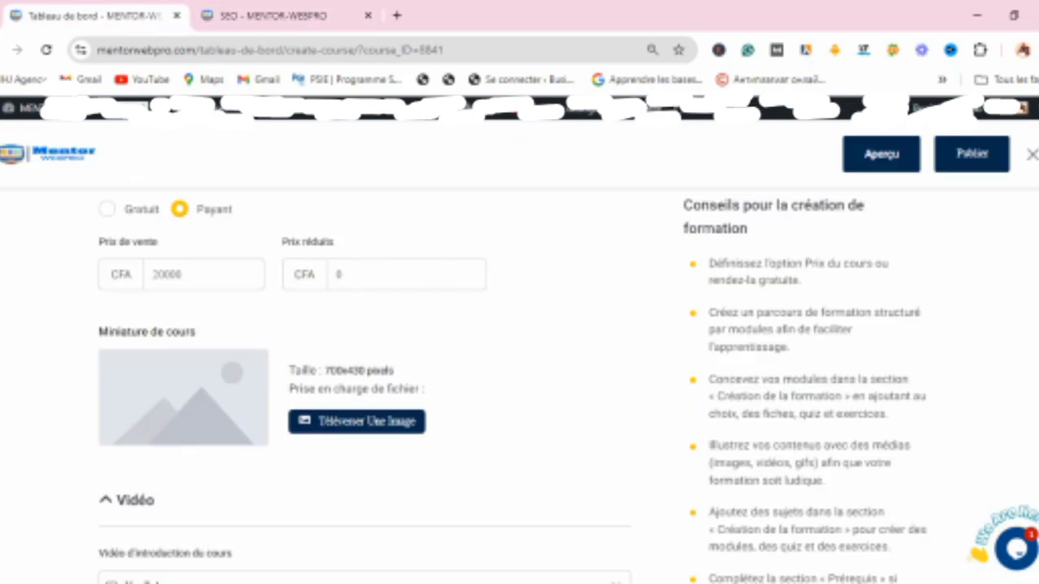
Step: Move down the course editor to the course builder and attachments sections
scroll(365, 389, "down", 2)
scroll(365, 390, "down", 3)
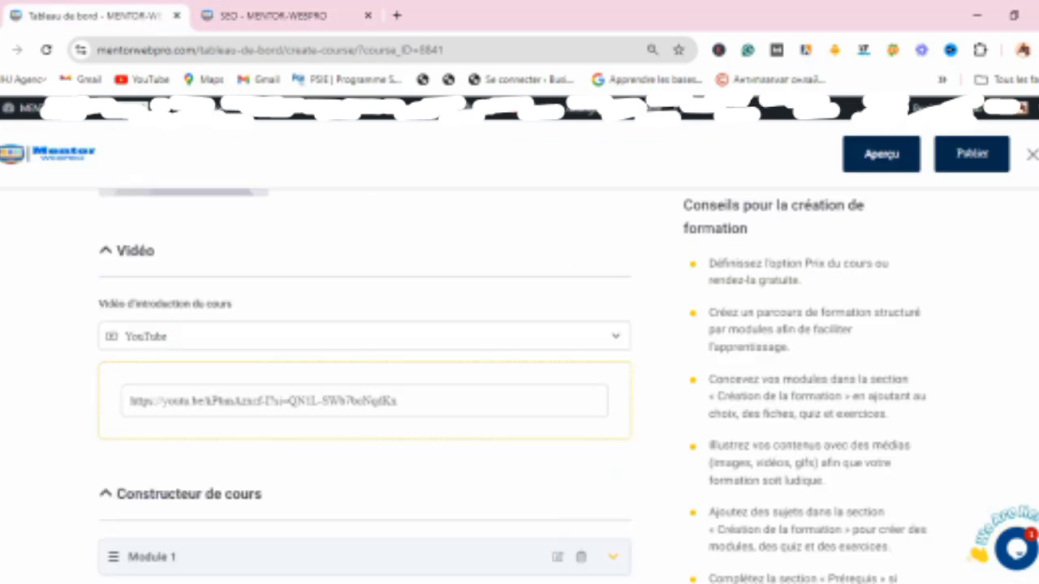
scroll(364, 387, "down", 4)
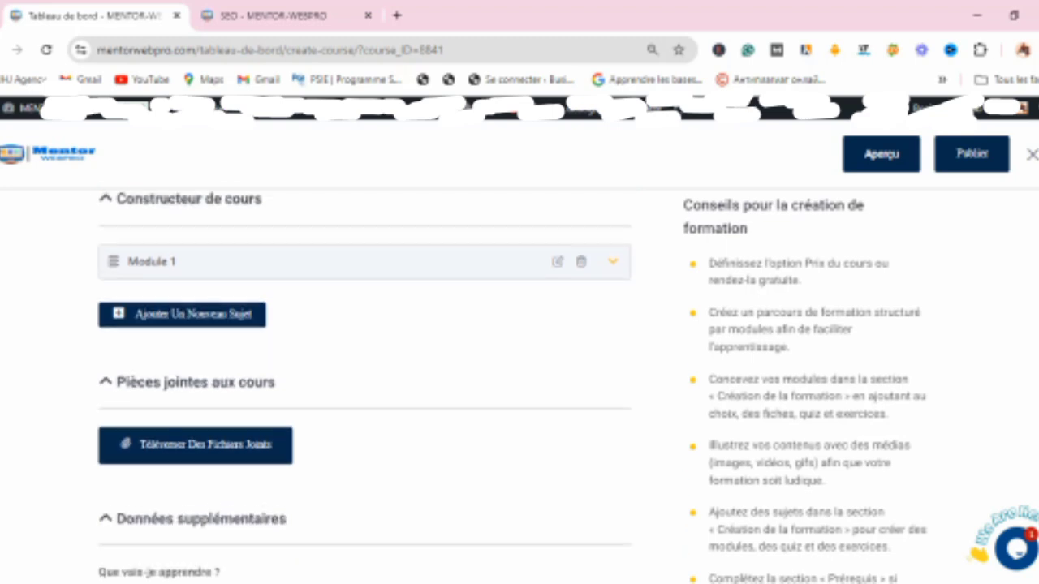